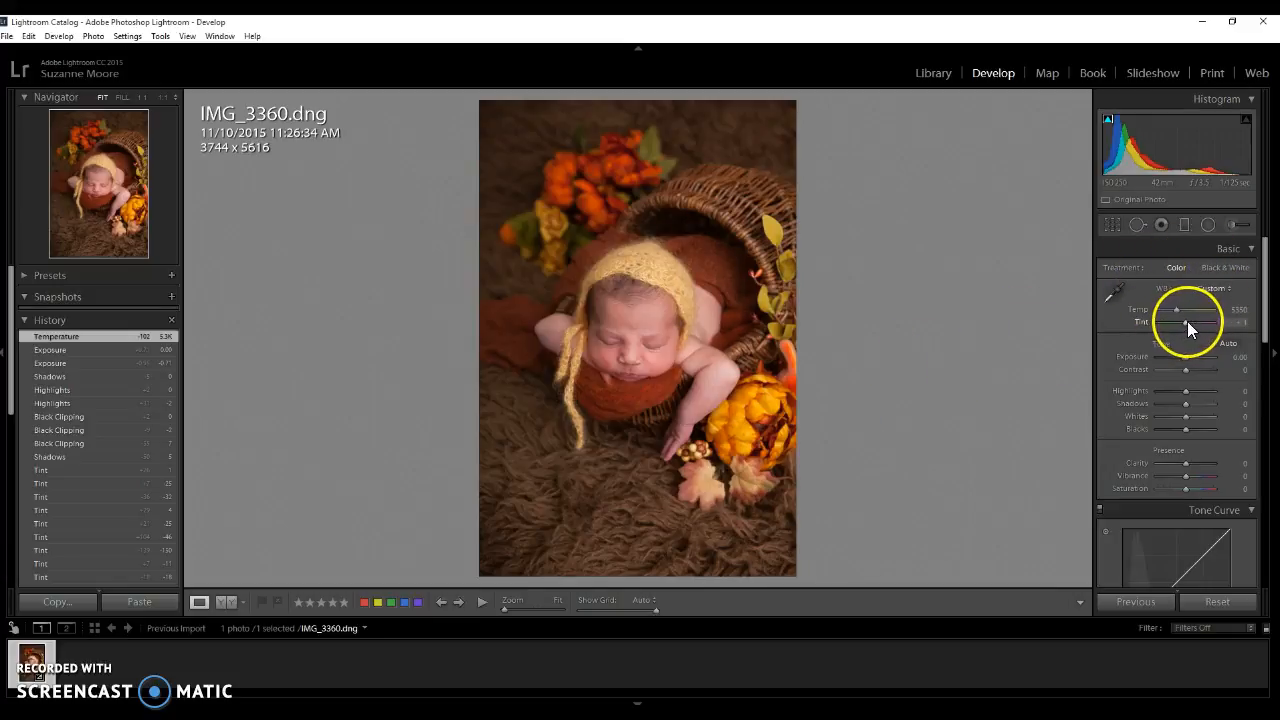
Adjust the photo's white balance and brightness by setting Tint to -25 and Exposure to +0.24.
{"action": "left_click_drag", "start_coordinate": [1186, 322], "coordinate": [1180, 323]}
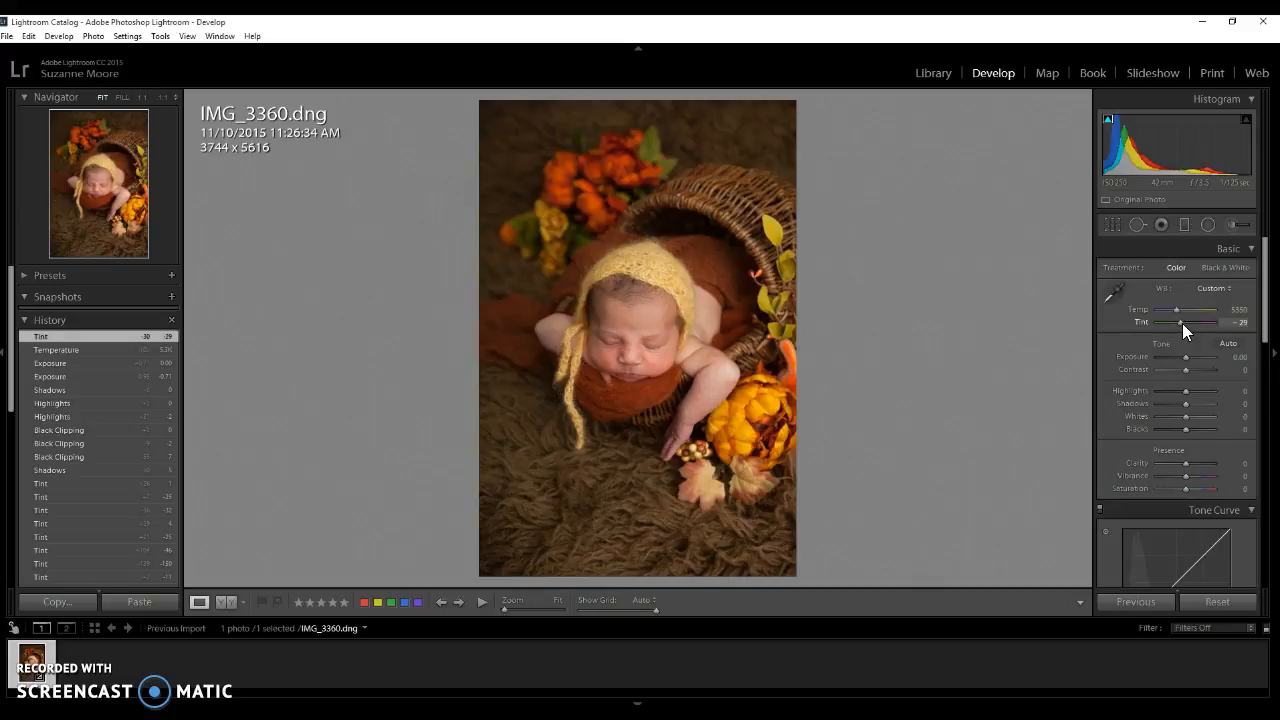
{"action": "left_click", "coordinate": [1184, 323]}
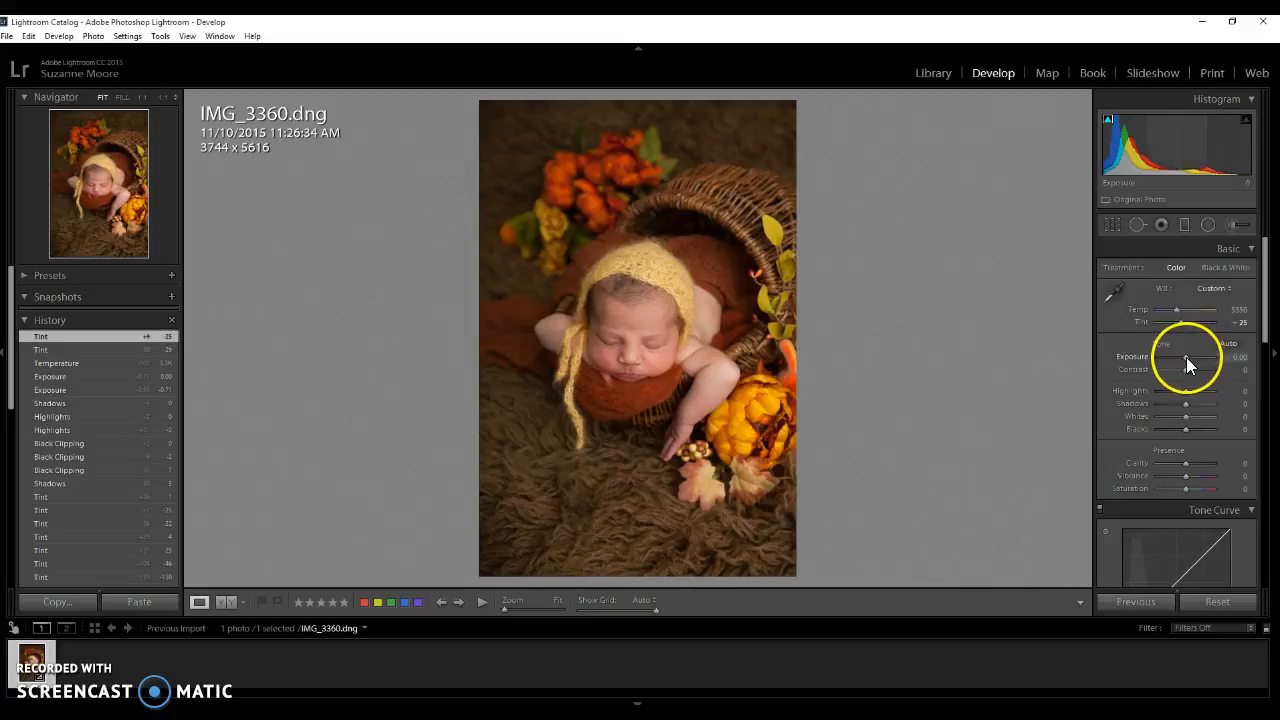
{"action": "left_click_drag", "start_coordinate": [1186, 357], "coordinate": [1190, 357]}
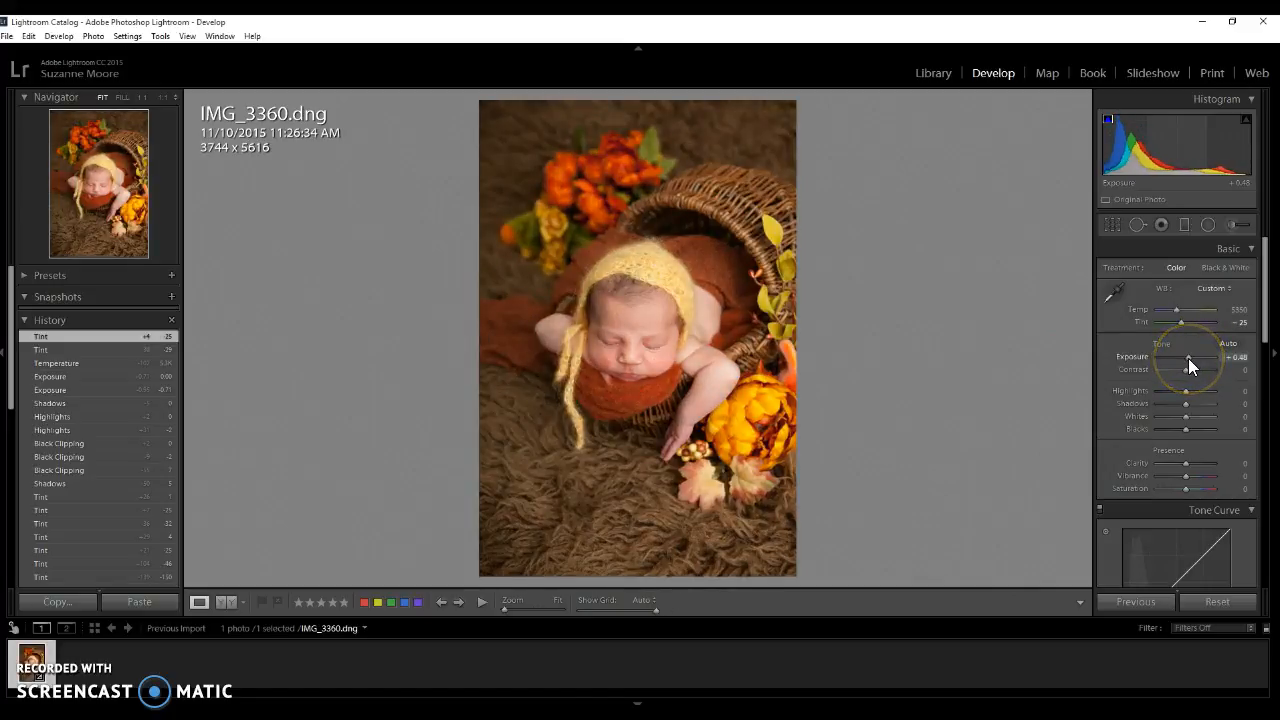
{"action": "left_click_drag", "start_coordinate": [1188, 361], "coordinate": [1186, 361]}
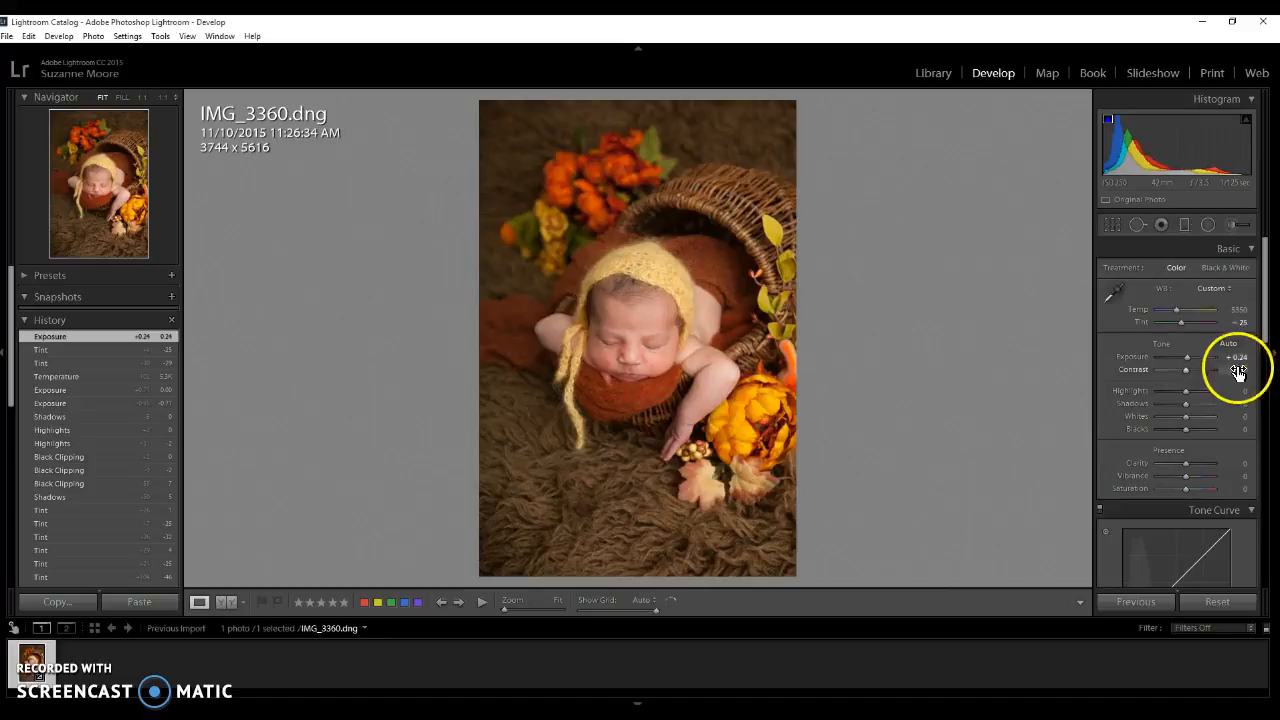
Balance the photo's tones by setting Highlights to -43, Shadows to +50 and Blacks to +33.
{"action": "left_click", "coordinate": [1178, 390]}
{"action": "left_click_drag", "start_coordinate": [1184, 402], "coordinate": [1193, 430]}
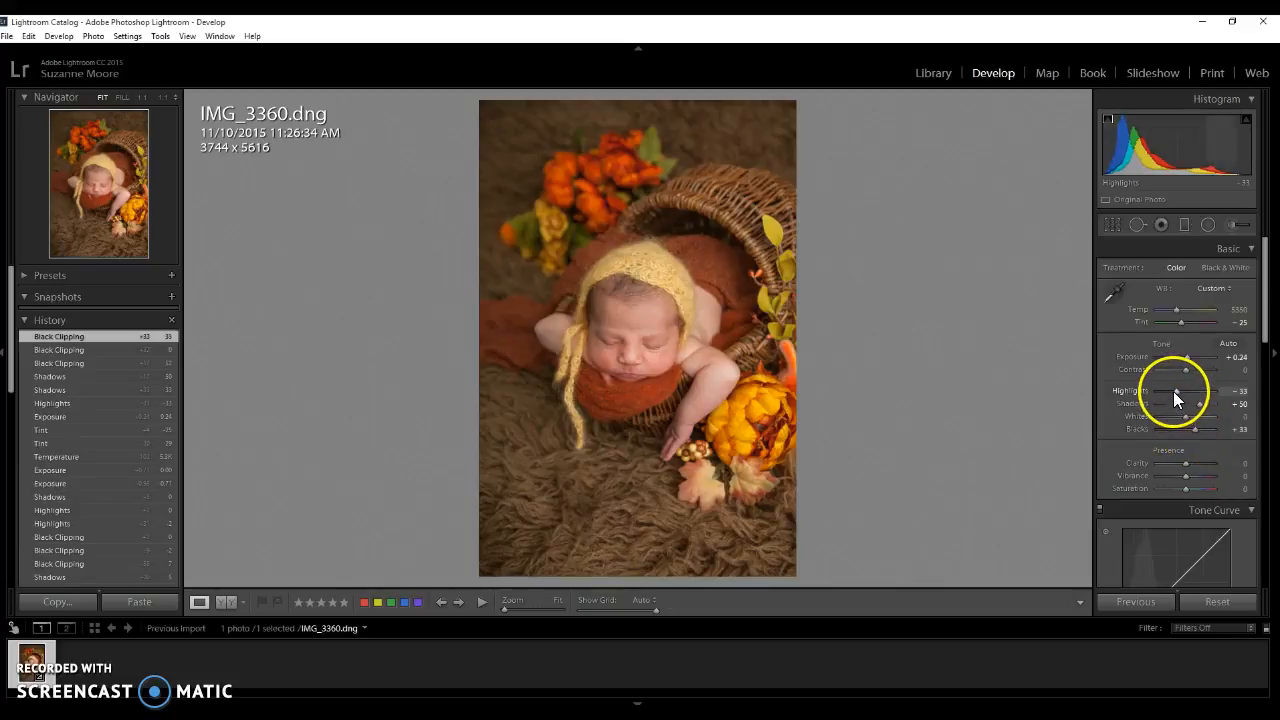
{"action": "double_click", "coordinate": [1174, 392]}
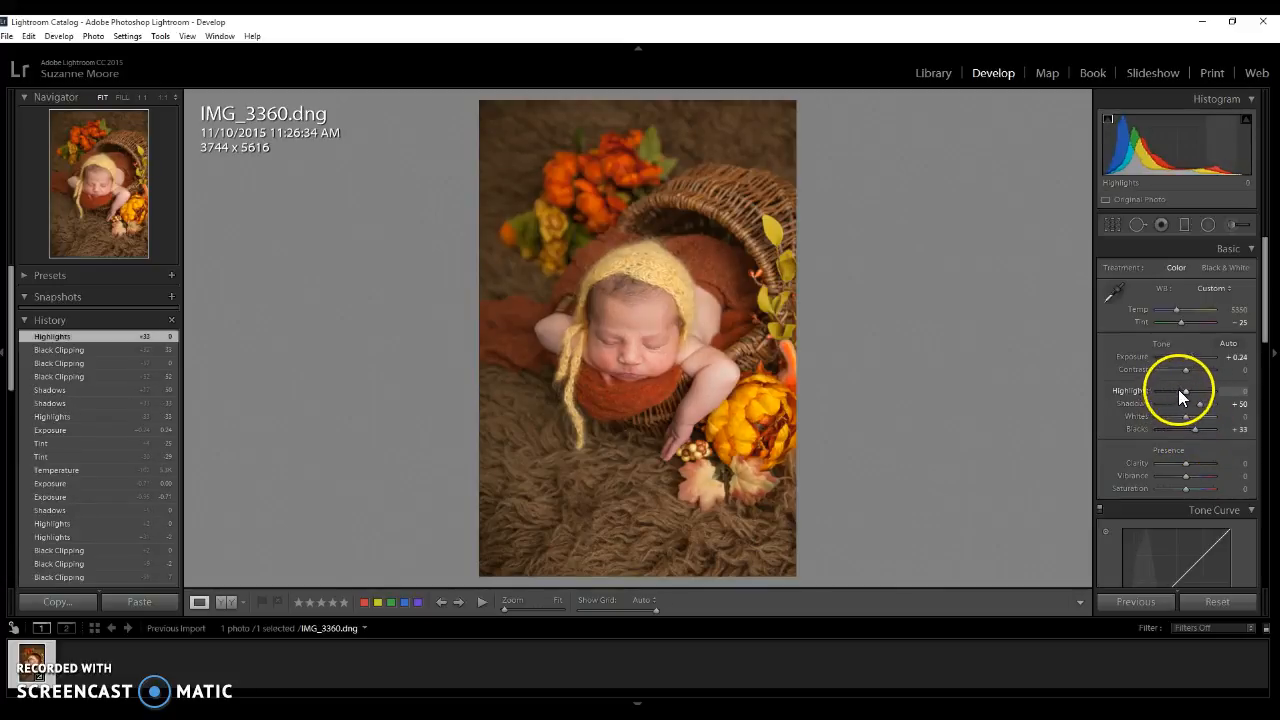
{"action": "left_click_drag", "start_coordinate": [1175, 391], "coordinate": [1172, 394]}
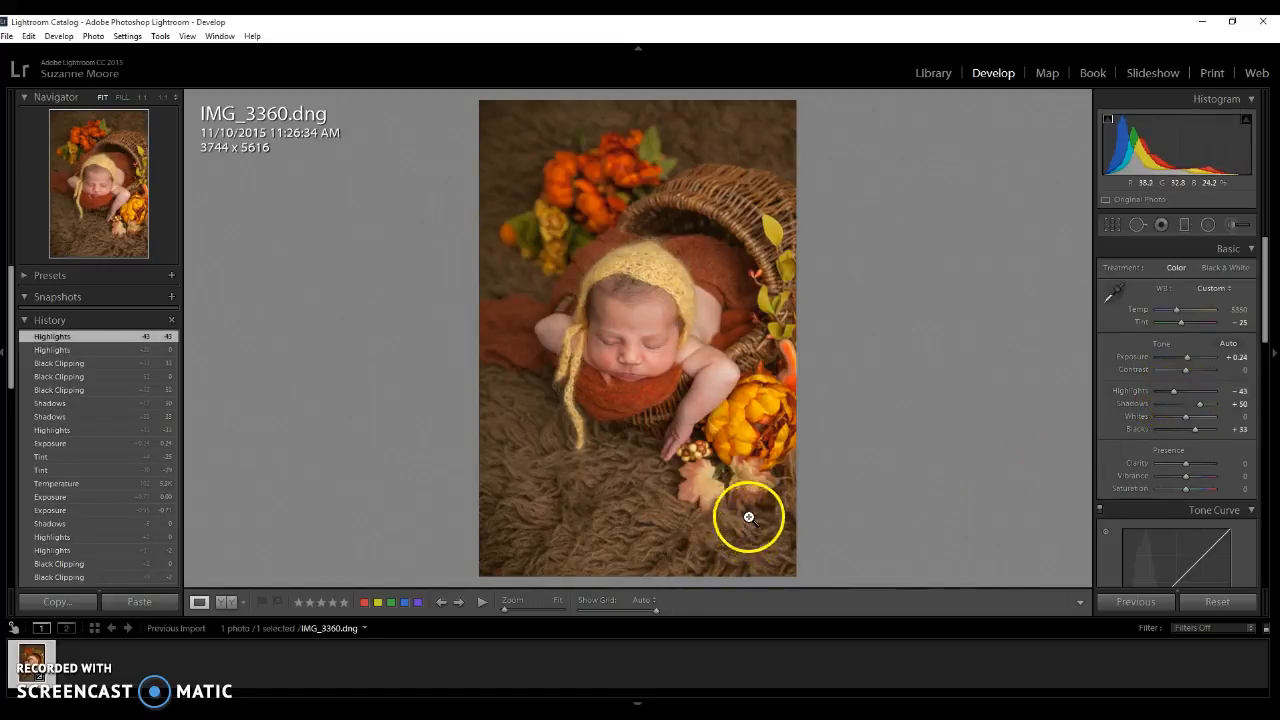
Start exporting the photo from the Library and choose New folder (2) on the Desktop as the export location.
{"action": "left_click", "coordinate": [929, 74]}
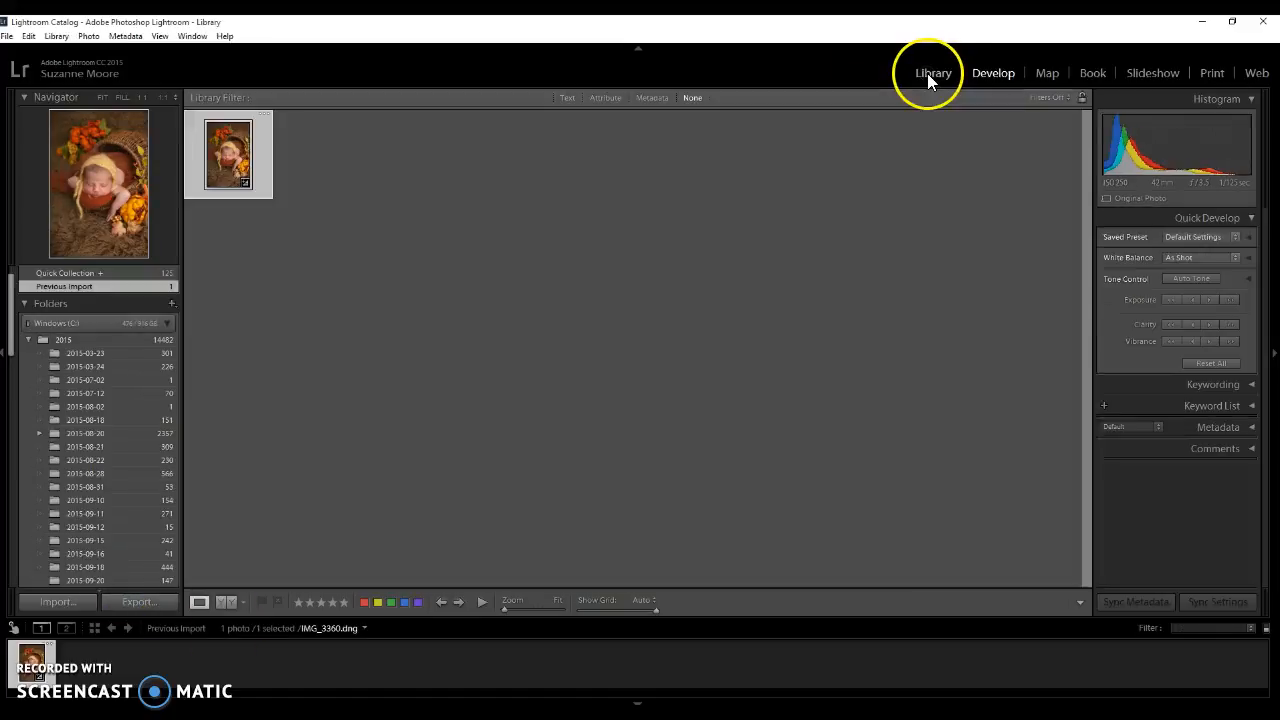
{"action": "left_click", "coordinate": [132, 601]}
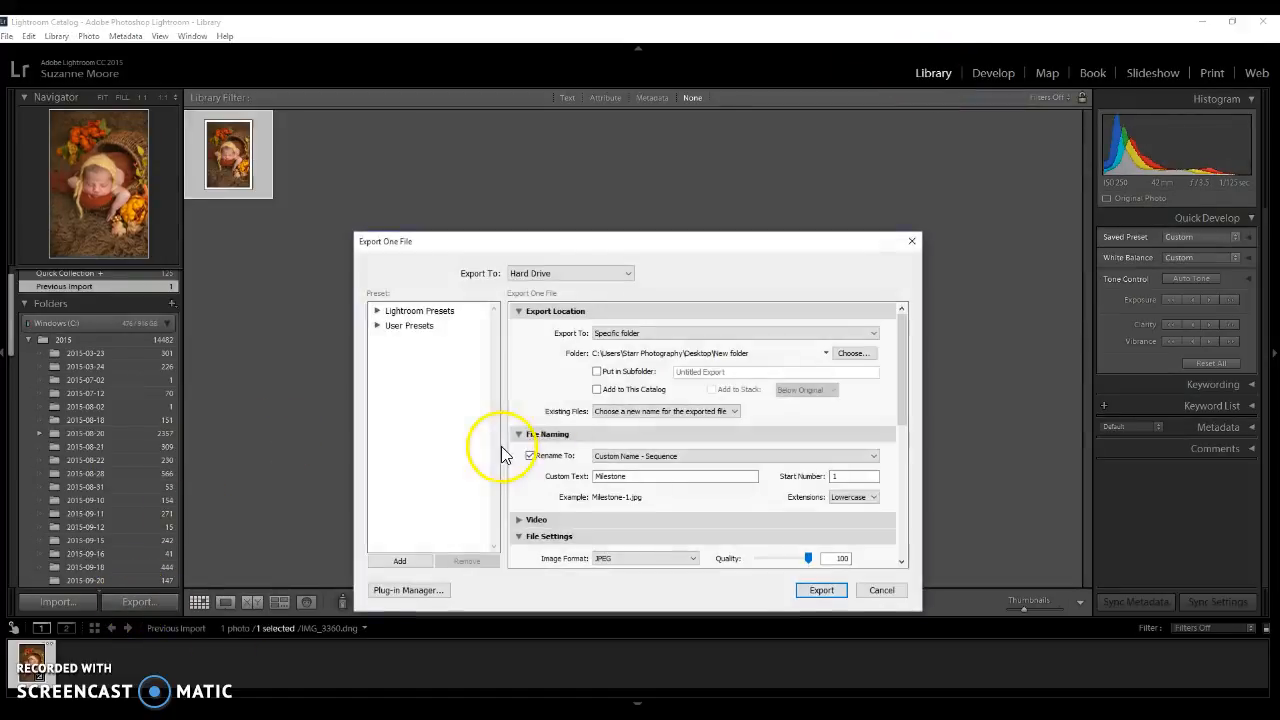
{"action": "left_click", "coordinate": [855, 353]}
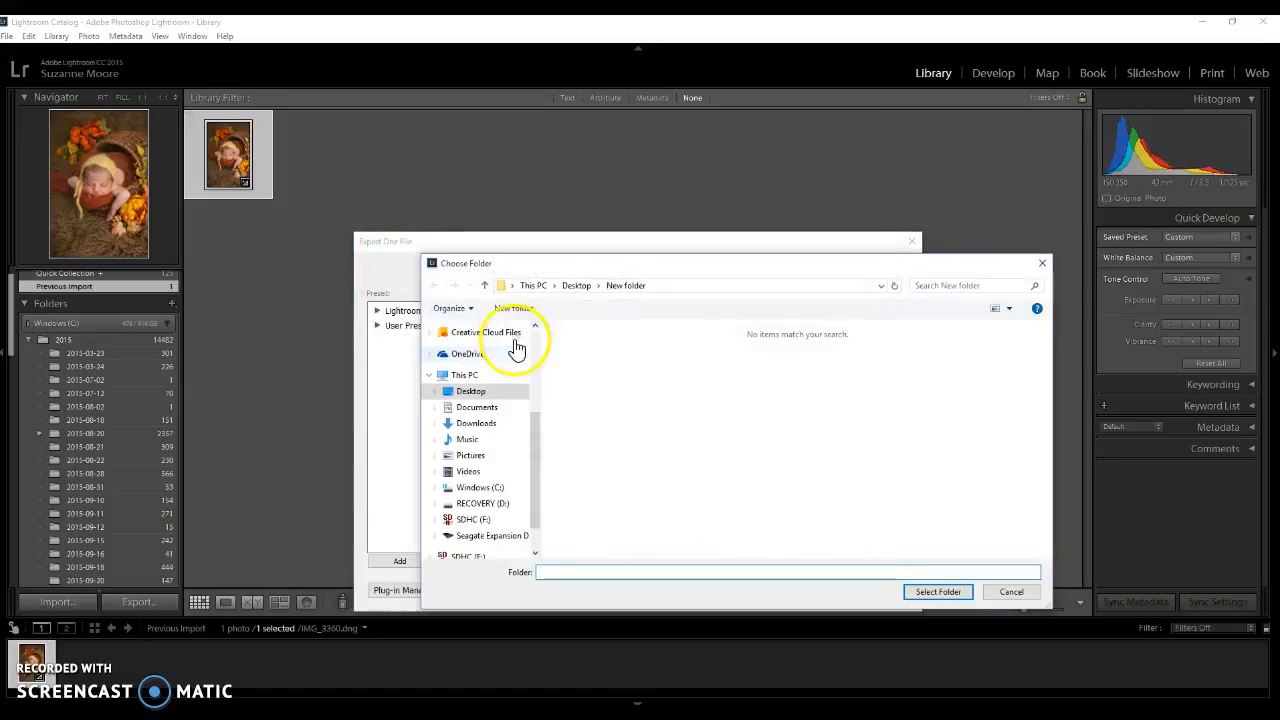
{"action": "left_click", "coordinate": [468, 391]}
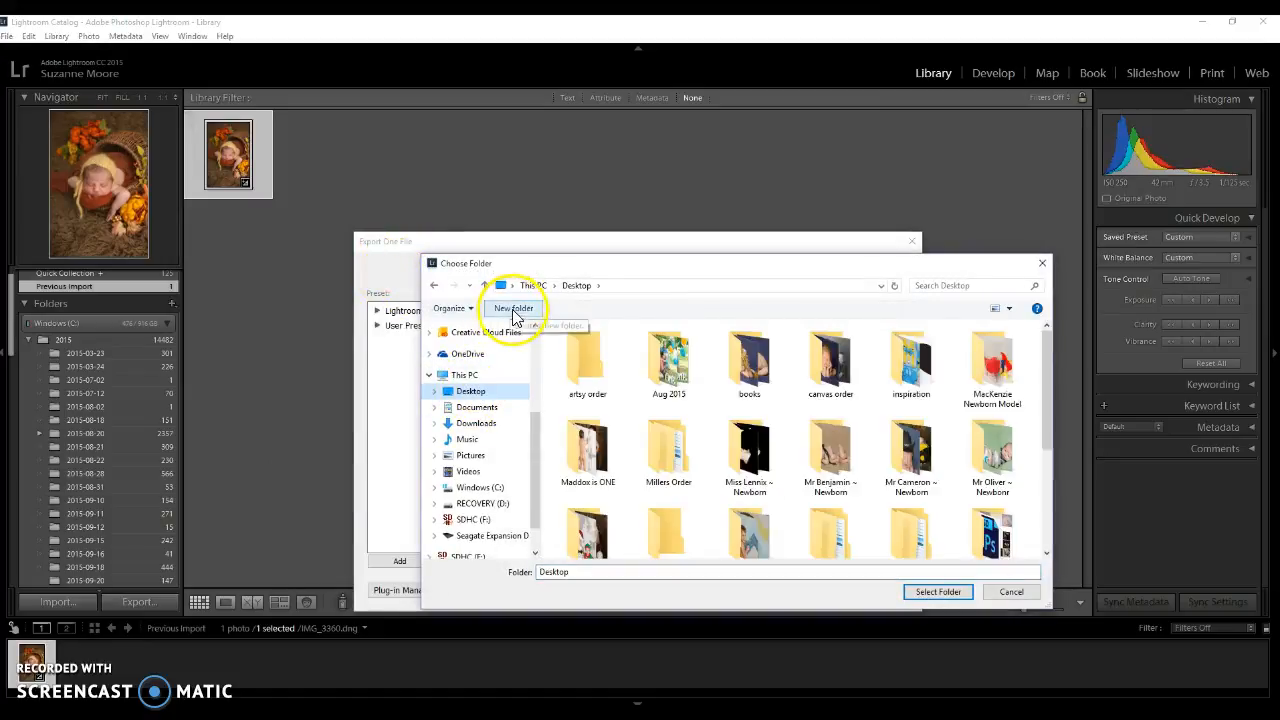
{"action": "left_click_drag", "start_coordinate": [1047, 380], "coordinate": [1046, 434]}
{"action": "double_click", "coordinate": [640, 425]}
{"action": "left_click", "coordinate": [921, 591]}
Set the custom file name text to "test" and export the photo as a JPEG.
{"action": "double_click", "coordinate": [677, 478]}
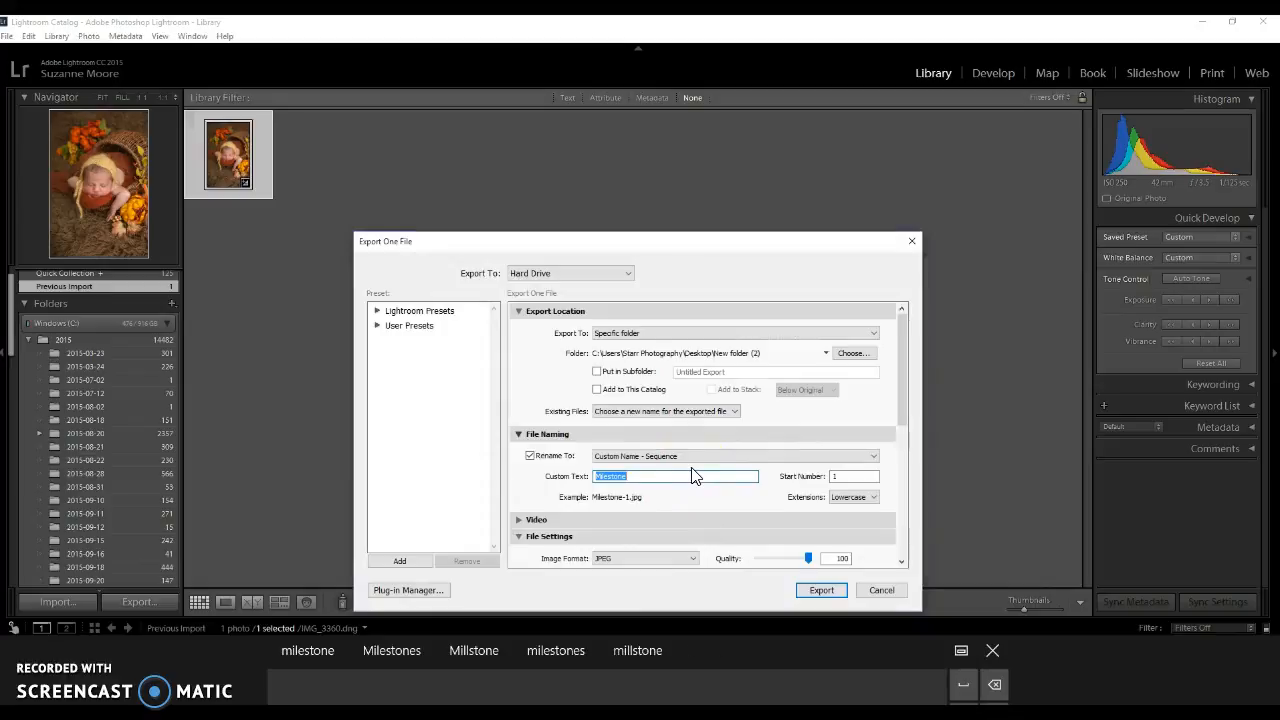
{"action": "type", "text": "test"}
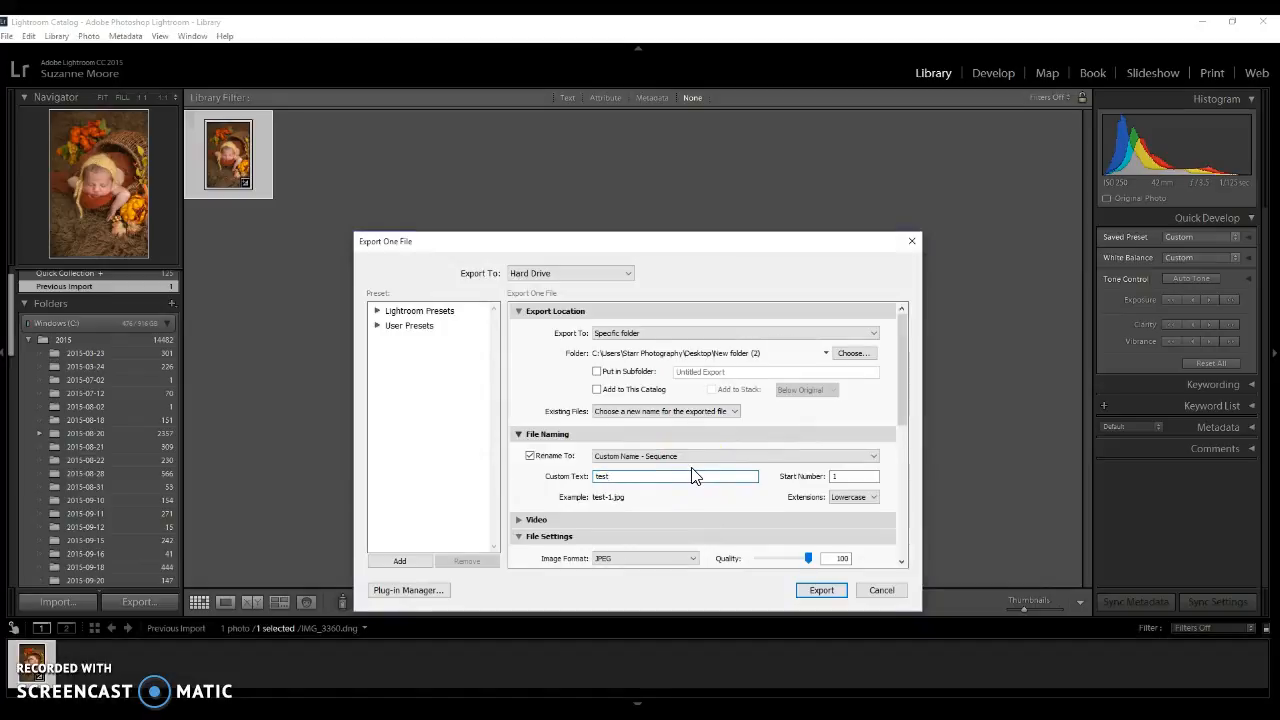
{"action": "left_click", "coordinate": [820, 590]}
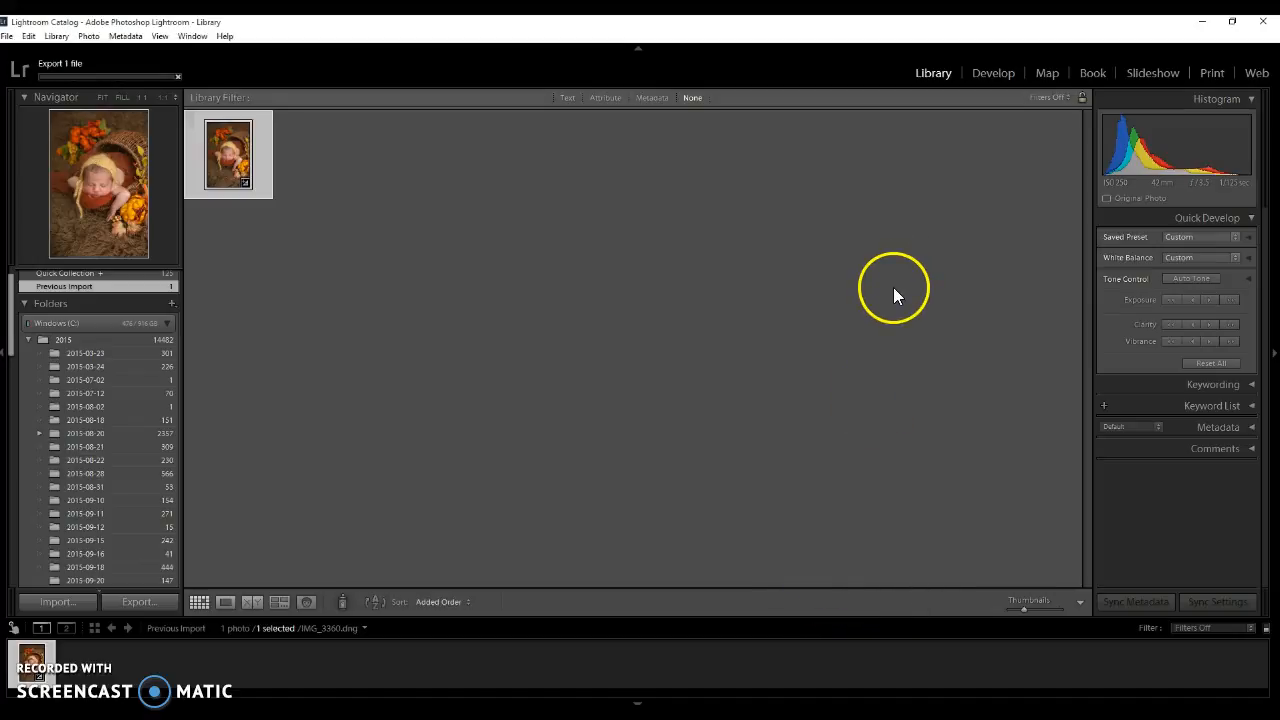
Switch to Photoshop and open test-1 from New folder (2) on the Desktop.
{"action": "left_click", "coordinate": [1203, 22]}
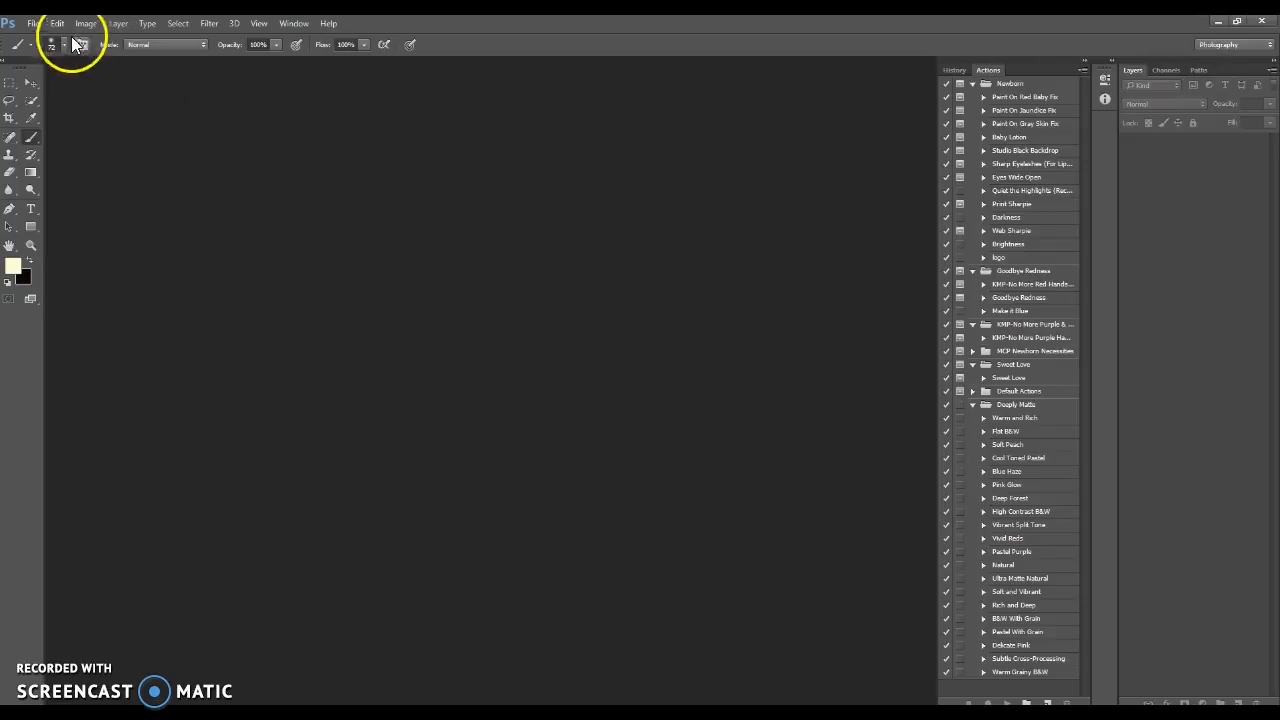
{"action": "left_click", "coordinate": [32, 22]}
{"action": "left_click", "coordinate": [46, 50]}
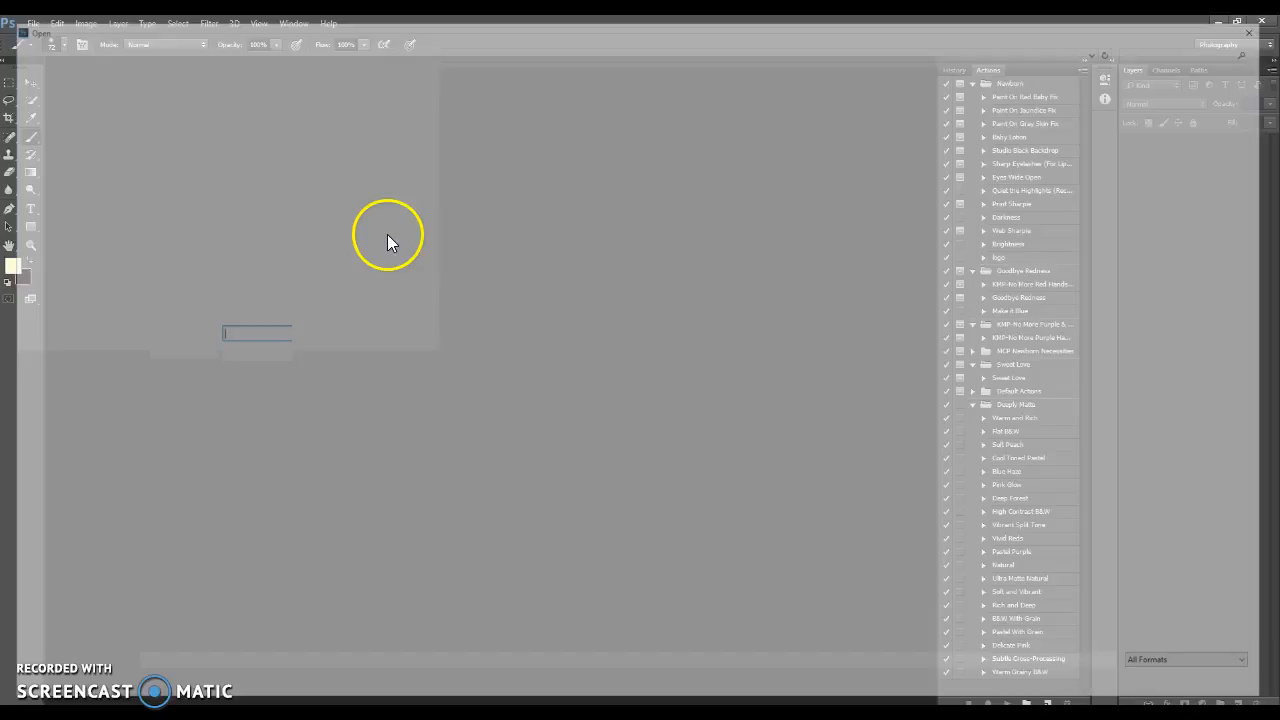
{"action": "left_click", "coordinate": [42, 113]}
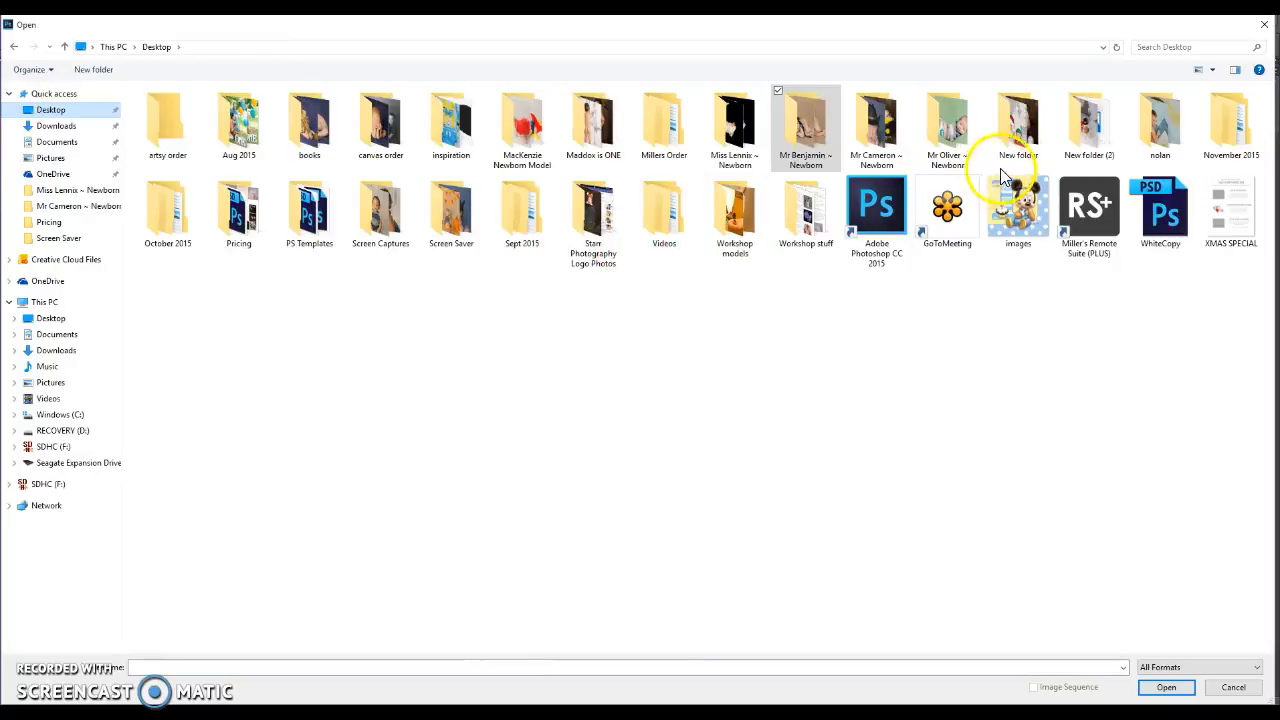
{"action": "double_click", "coordinate": [1083, 122]}
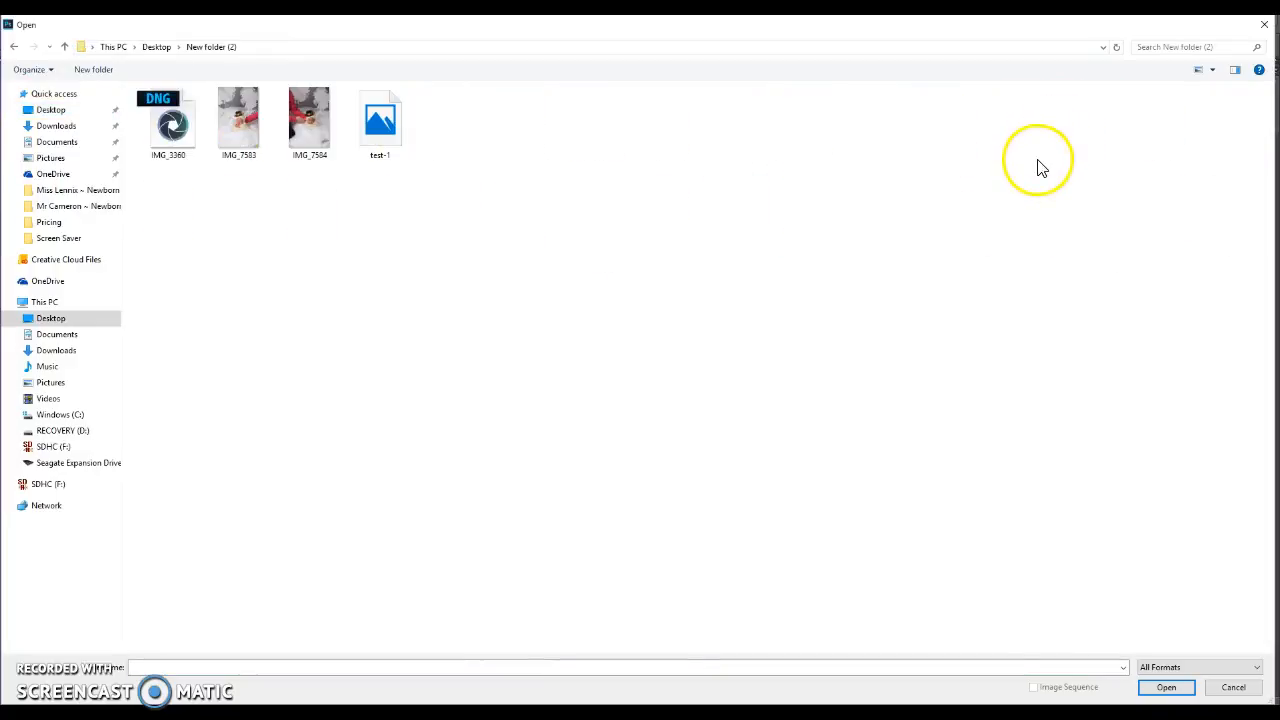
{"action": "double_click", "coordinate": [379, 125]}
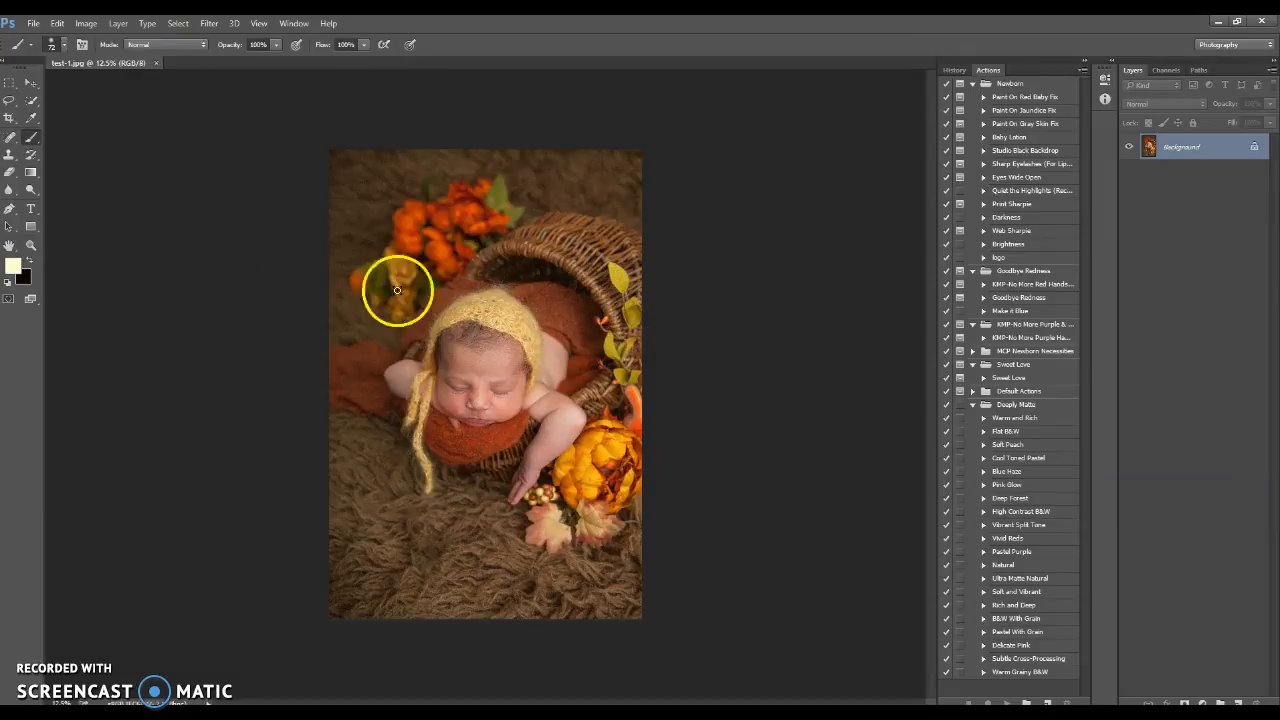
Remove the skin blemishes on the baby's forehead with the Spot Healing Brush.
{"action": "left_click", "coordinate": [30, 245]}
{"action": "left_click_drag", "start_coordinate": [508, 396], "coordinate": [563, 386]}
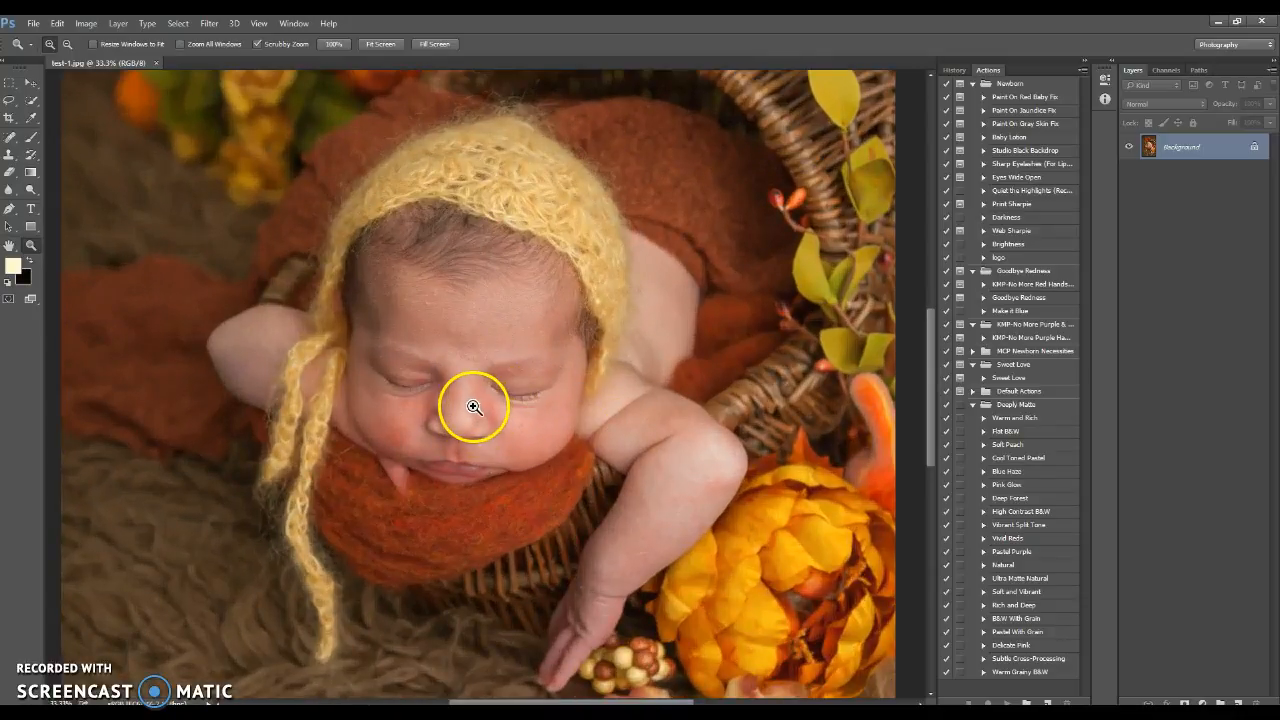
{"action": "left_click", "coordinate": [457, 414]}
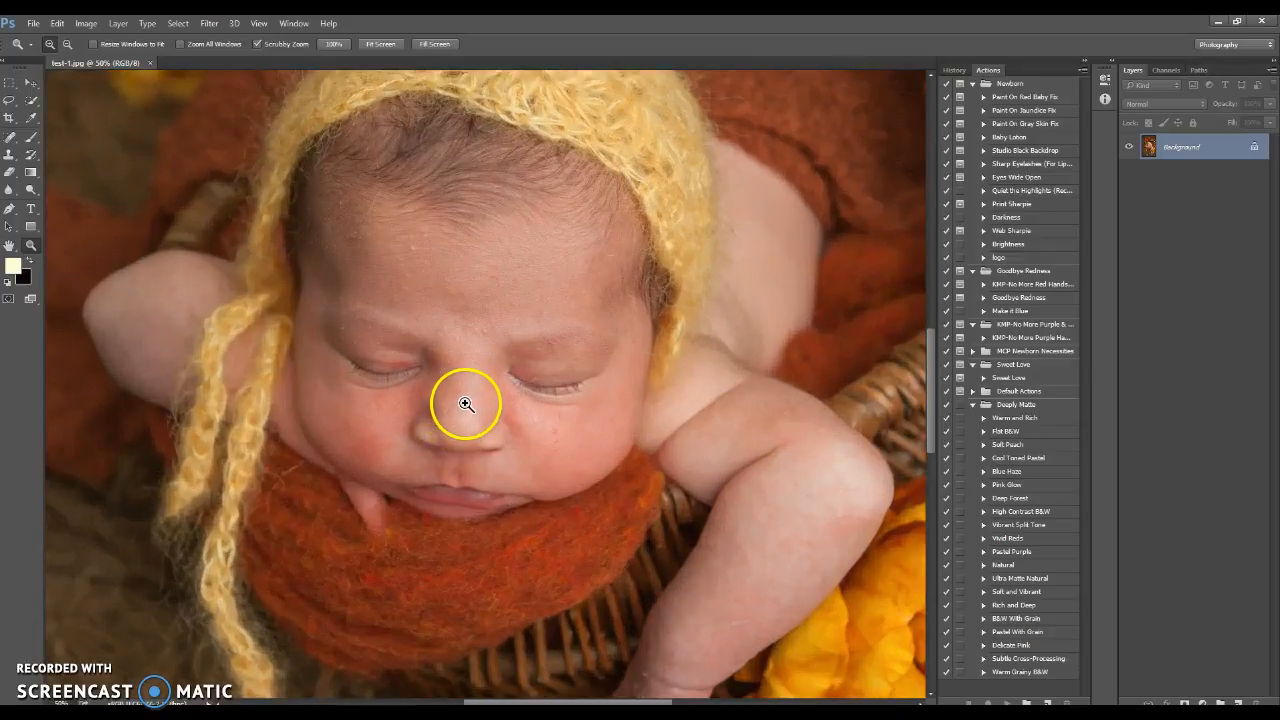
{"action": "left_click", "coordinate": [465, 404]}
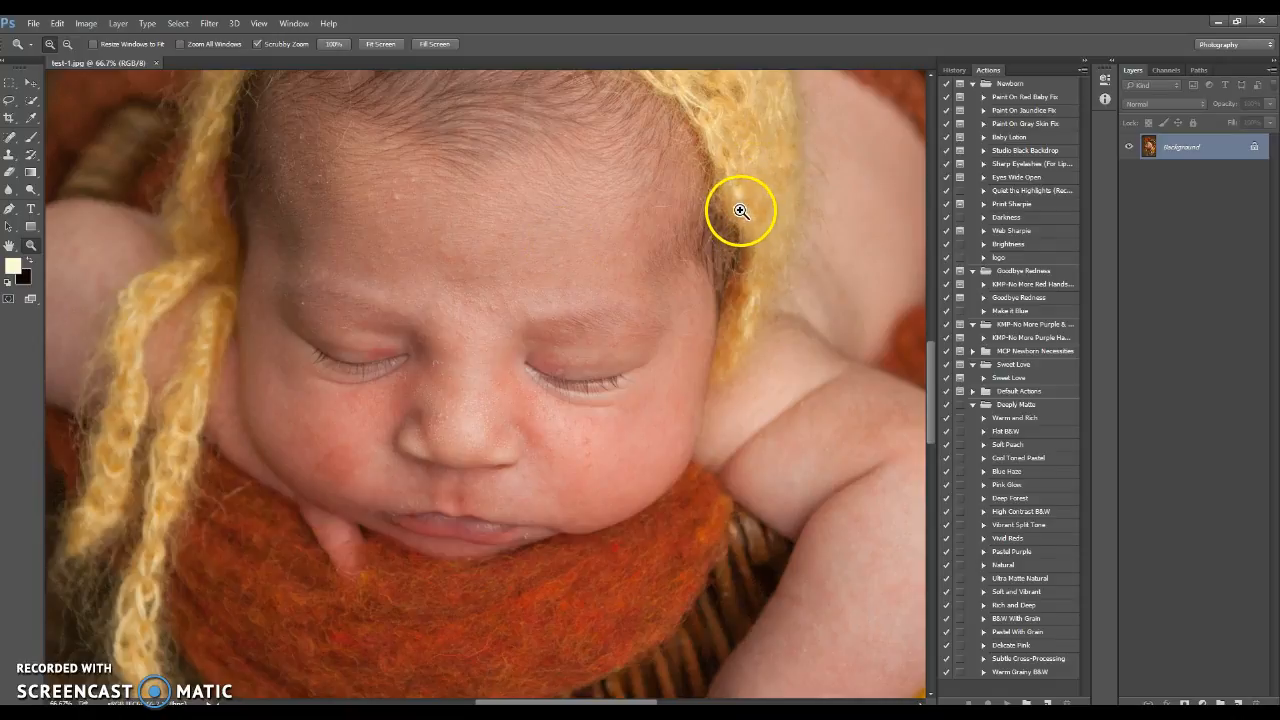
{"action": "left_click", "coordinate": [11, 137]}
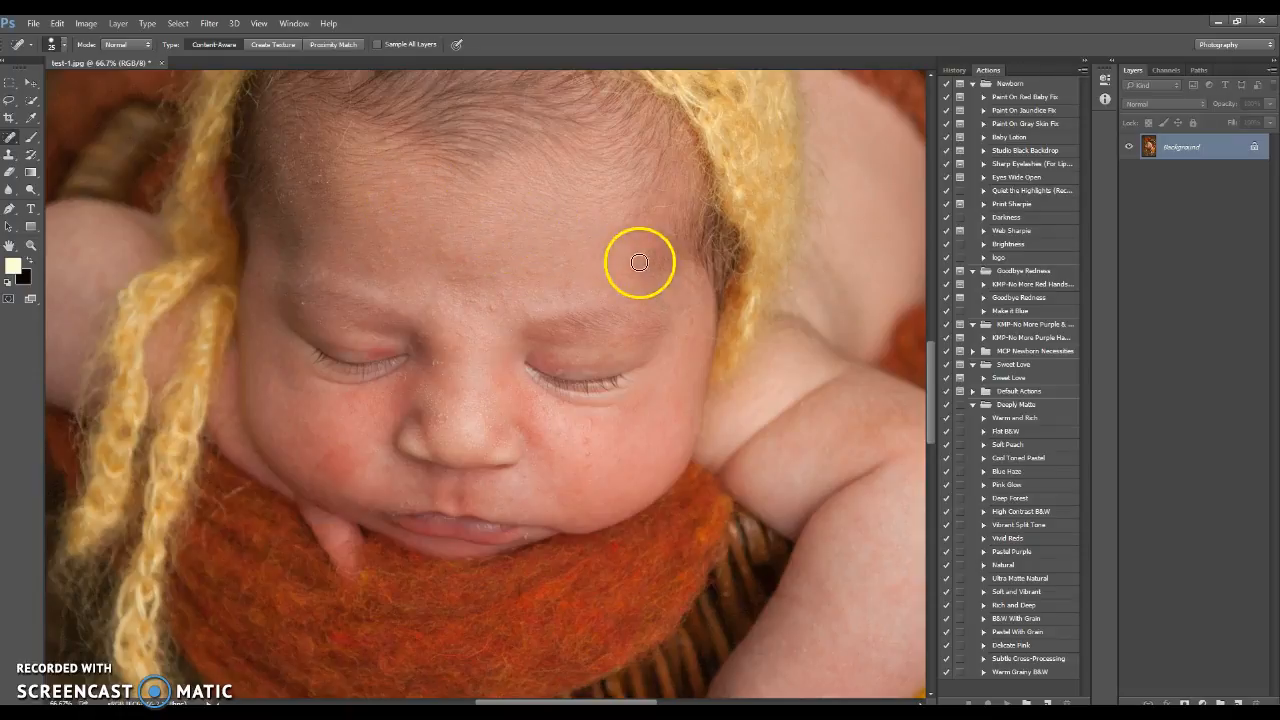
{"action": "left_click_drag", "start_coordinate": [567, 287], "coordinate": [574, 274]}
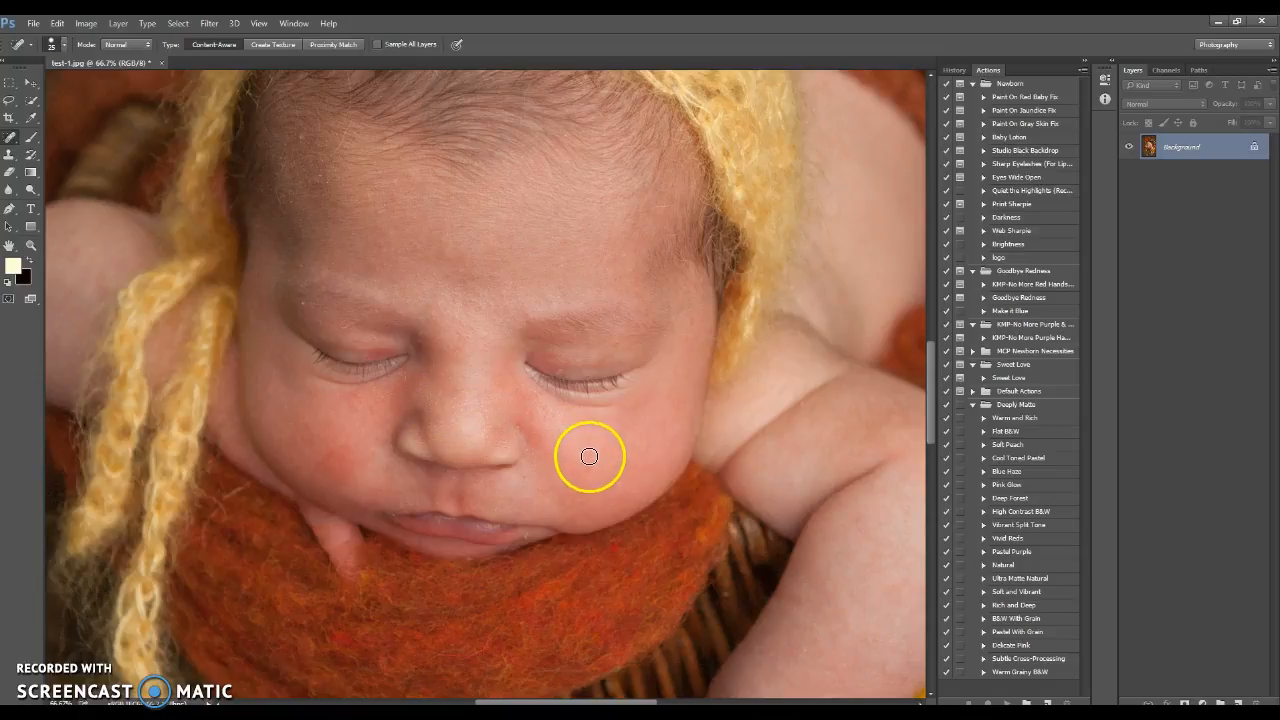
Heal the remaining spots around the baby's eyelid, cheeks and mouth with the Spot Healing Brush.
{"action": "left_click", "coordinate": [692, 337]}
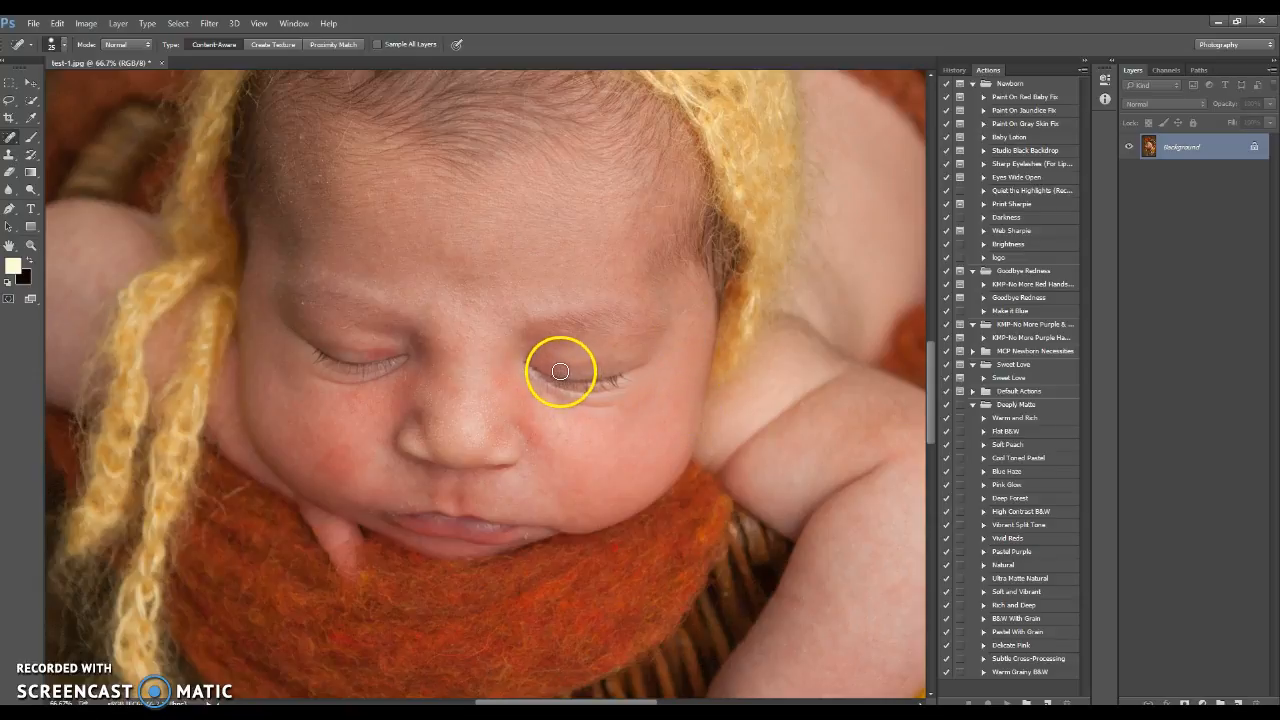
{"action": "left_click_drag", "start_coordinate": [584, 363], "coordinate": [604, 359]}
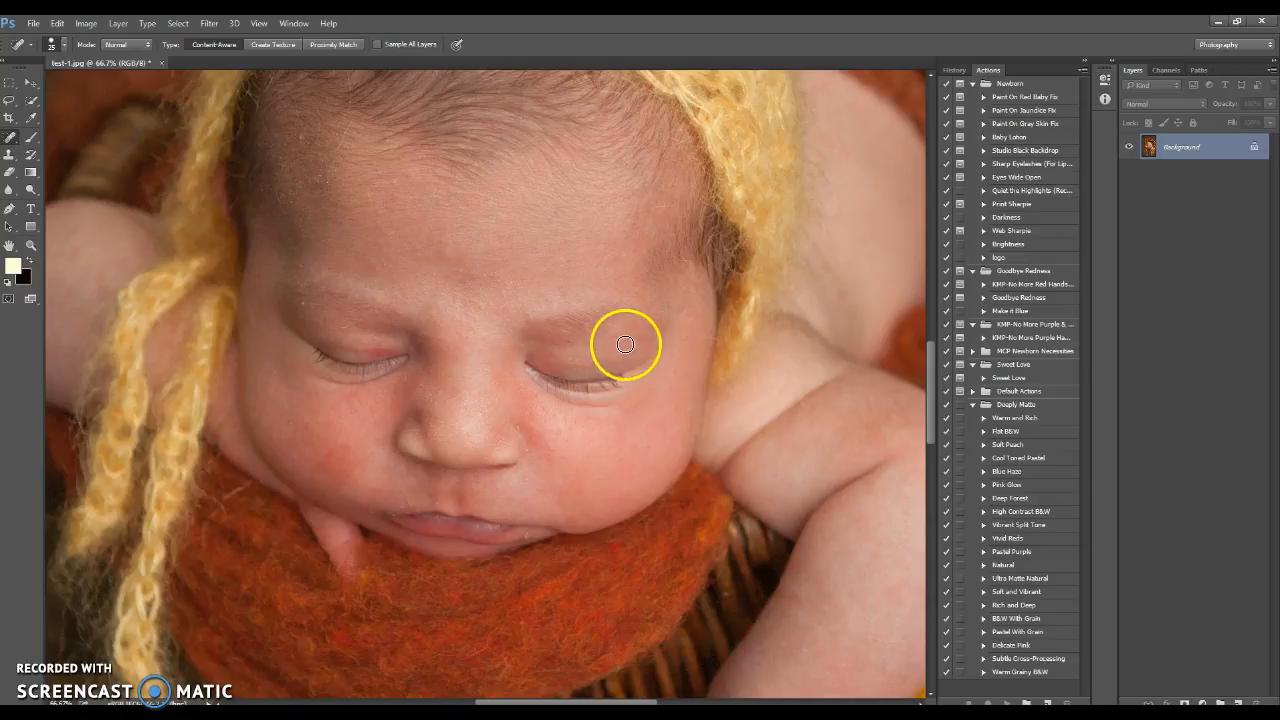
{"action": "left_click", "coordinate": [598, 361]}
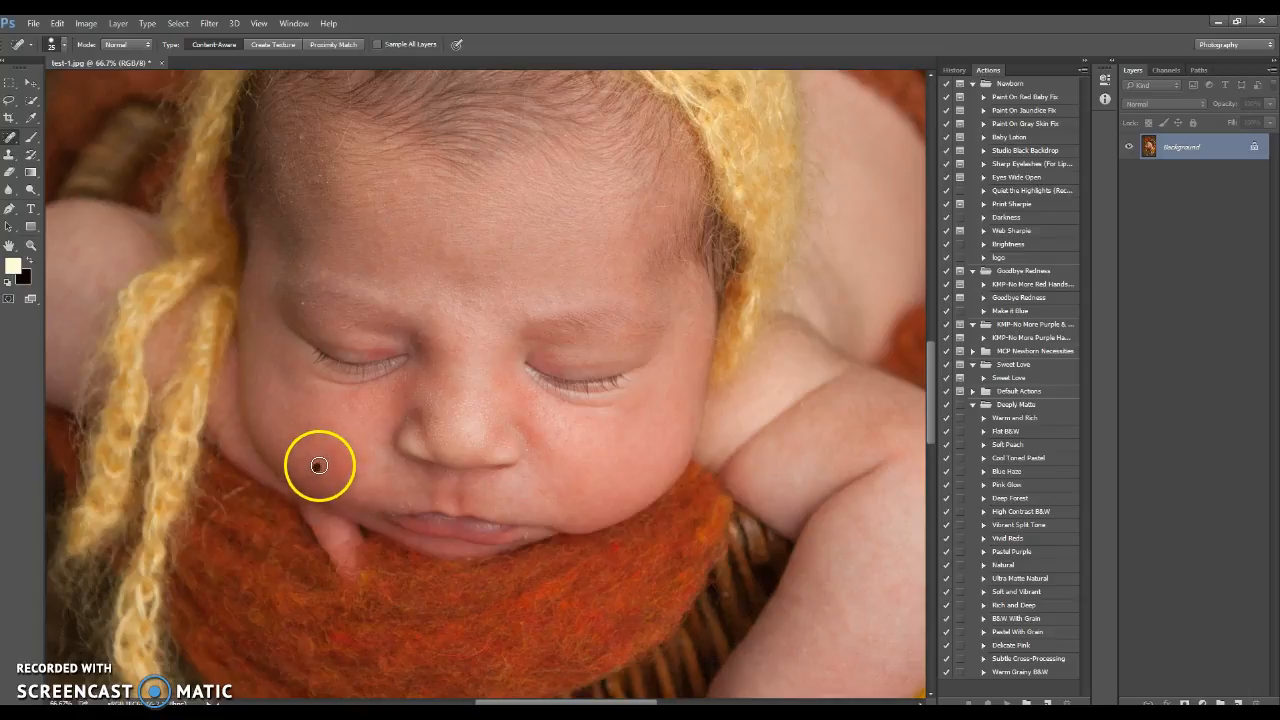
{"action": "left_click", "coordinate": [346, 480]}
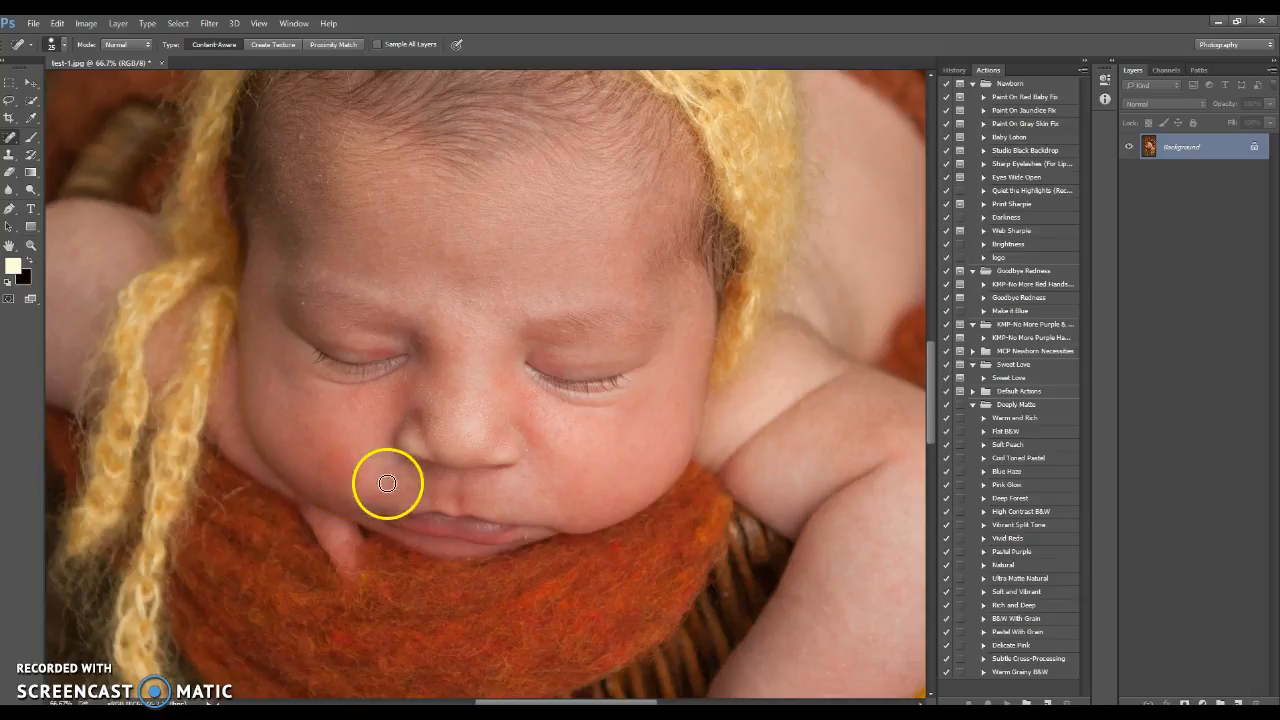
{"action": "left_click", "coordinate": [368, 503]}
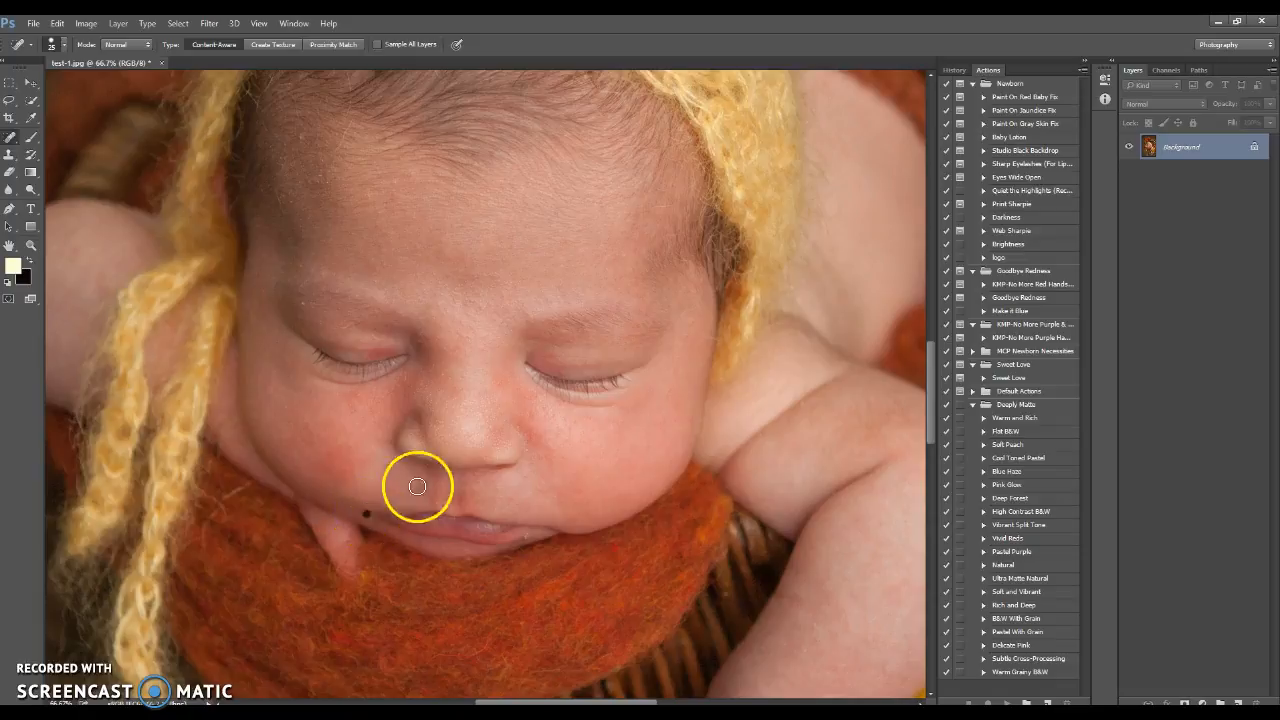
{"action": "left_click", "coordinate": [442, 504]}
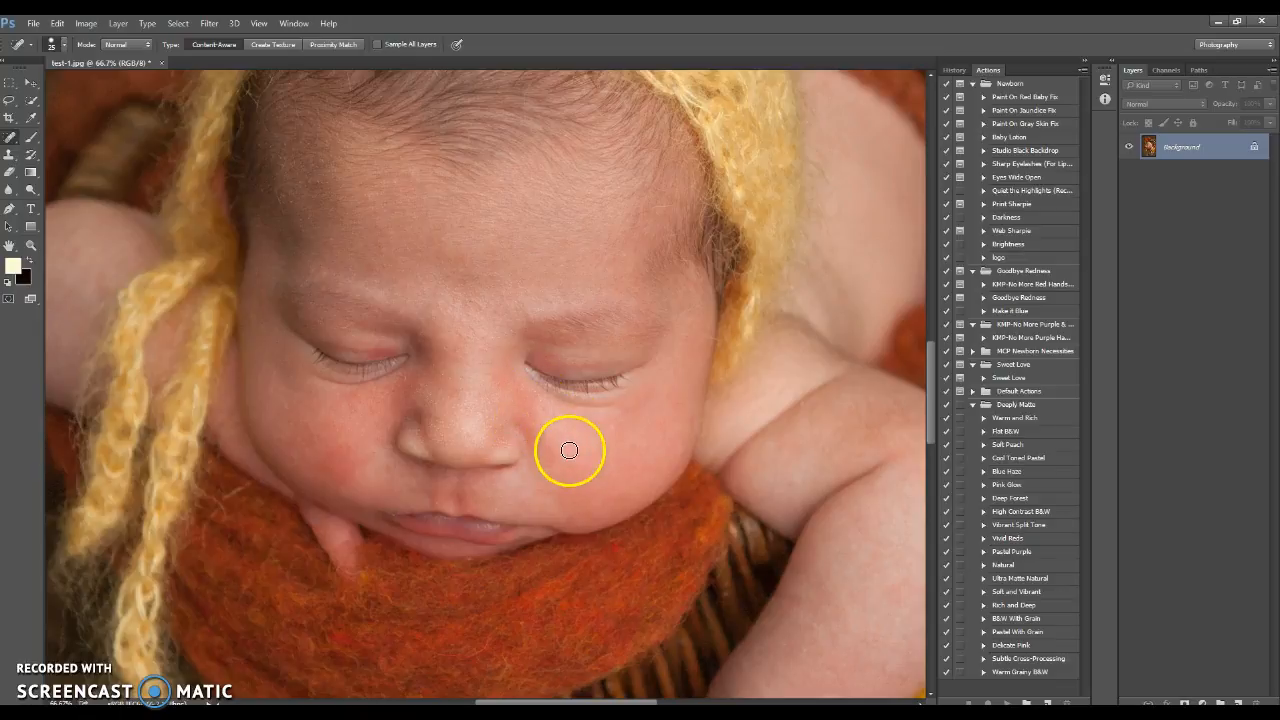
Heal the dry skin marks and creases along the baby's elbow and forearm with the Spot Healing Brush.
{"action": "left_click_drag", "start_coordinate": [936, 379], "coordinate": [931, 426]}
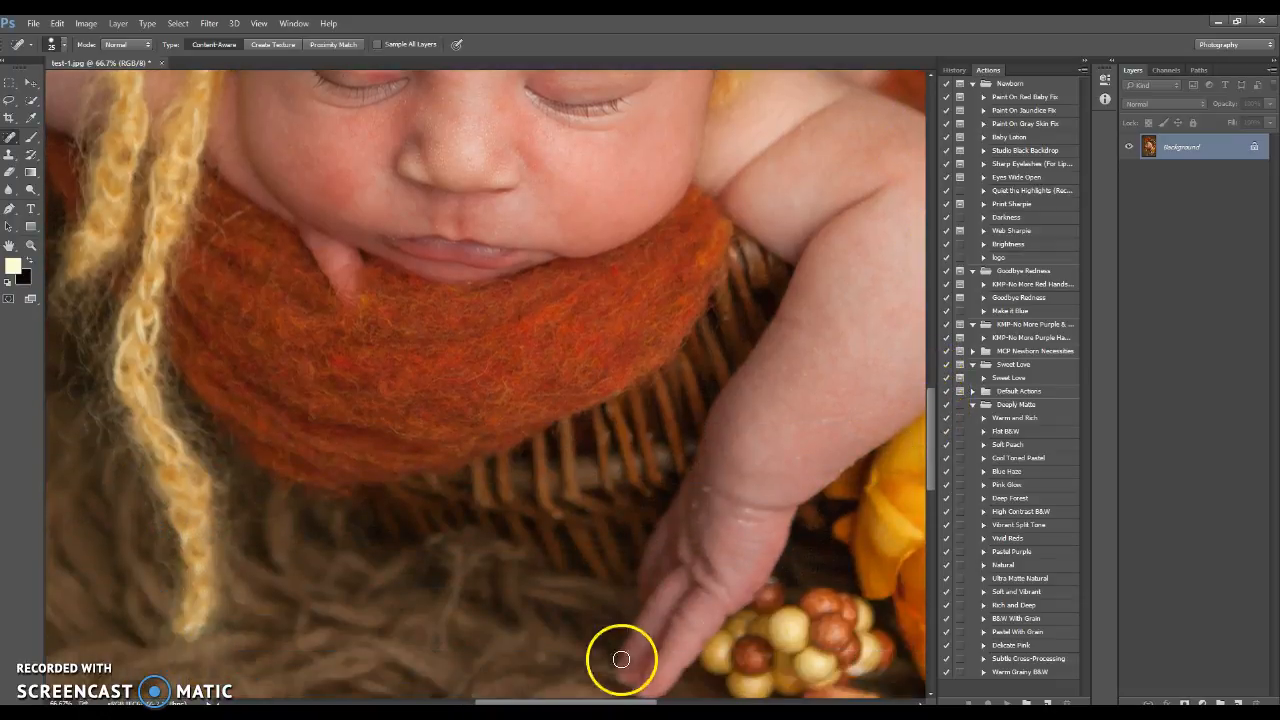
{"action": "left_click_drag", "start_coordinate": [586, 701], "coordinate": [637, 700]}
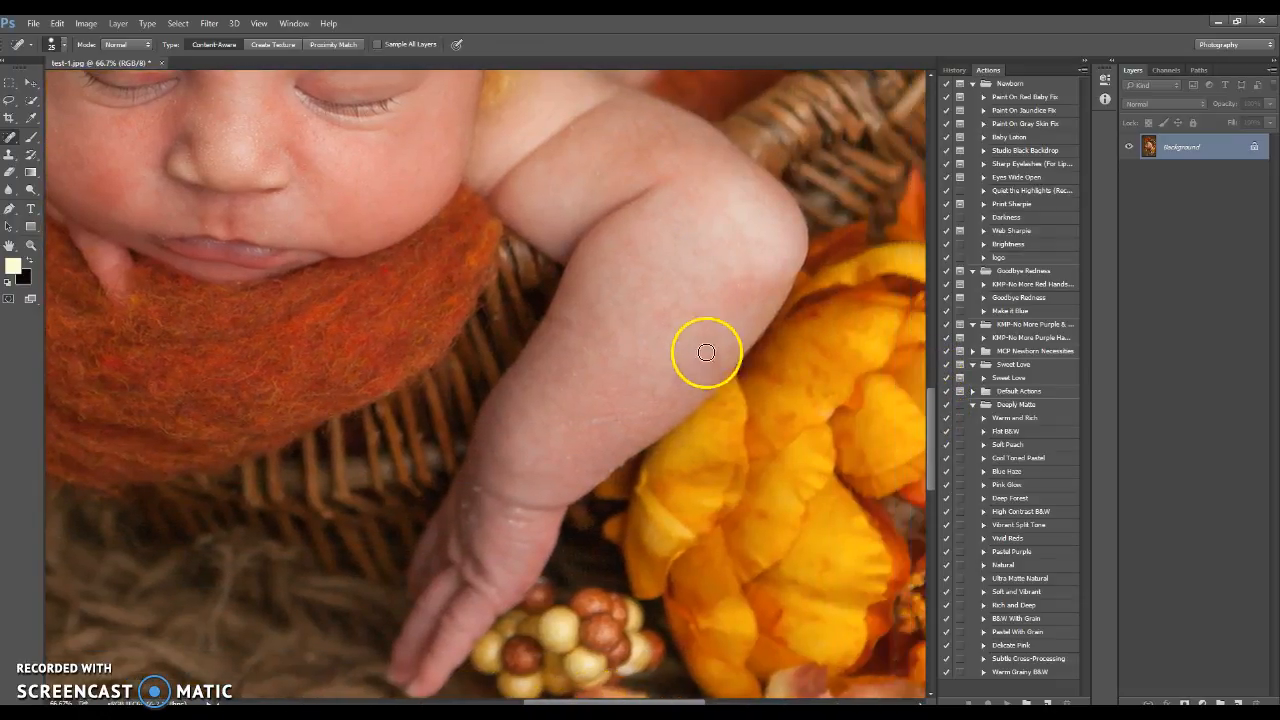
{"action": "left_click", "coordinate": [745, 298]}
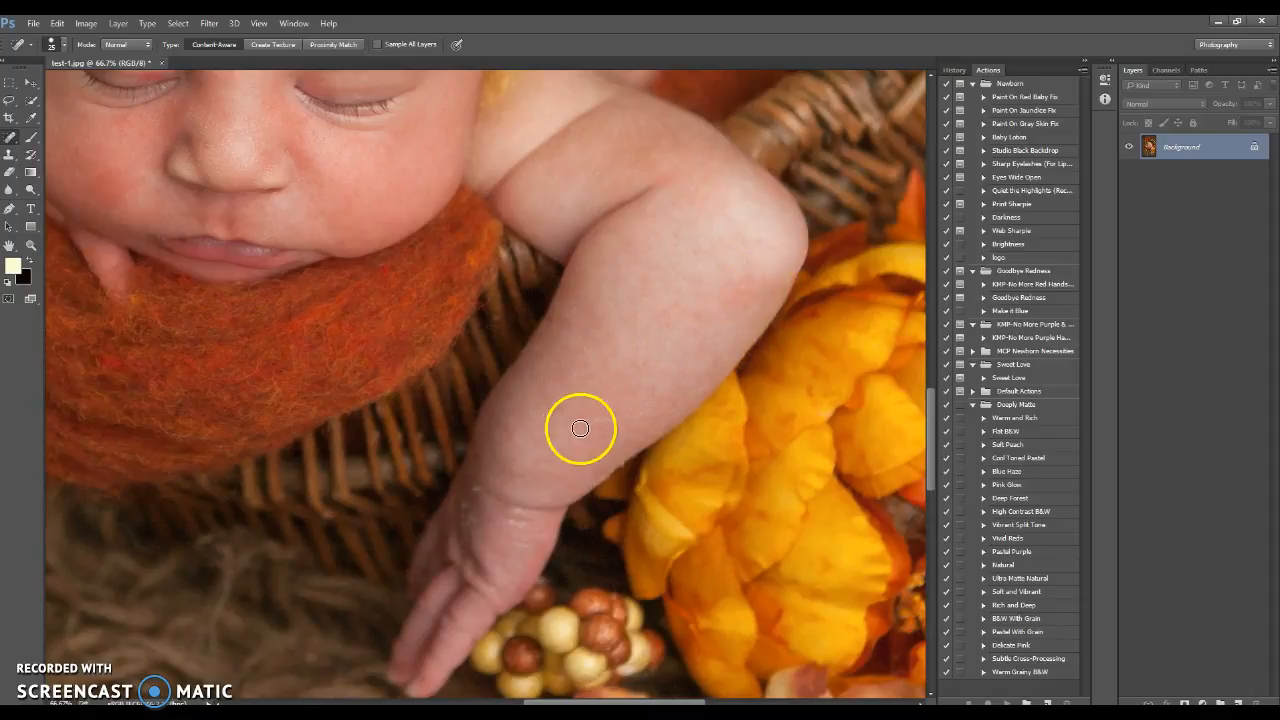
{"action": "left_click", "coordinate": [641, 416]}
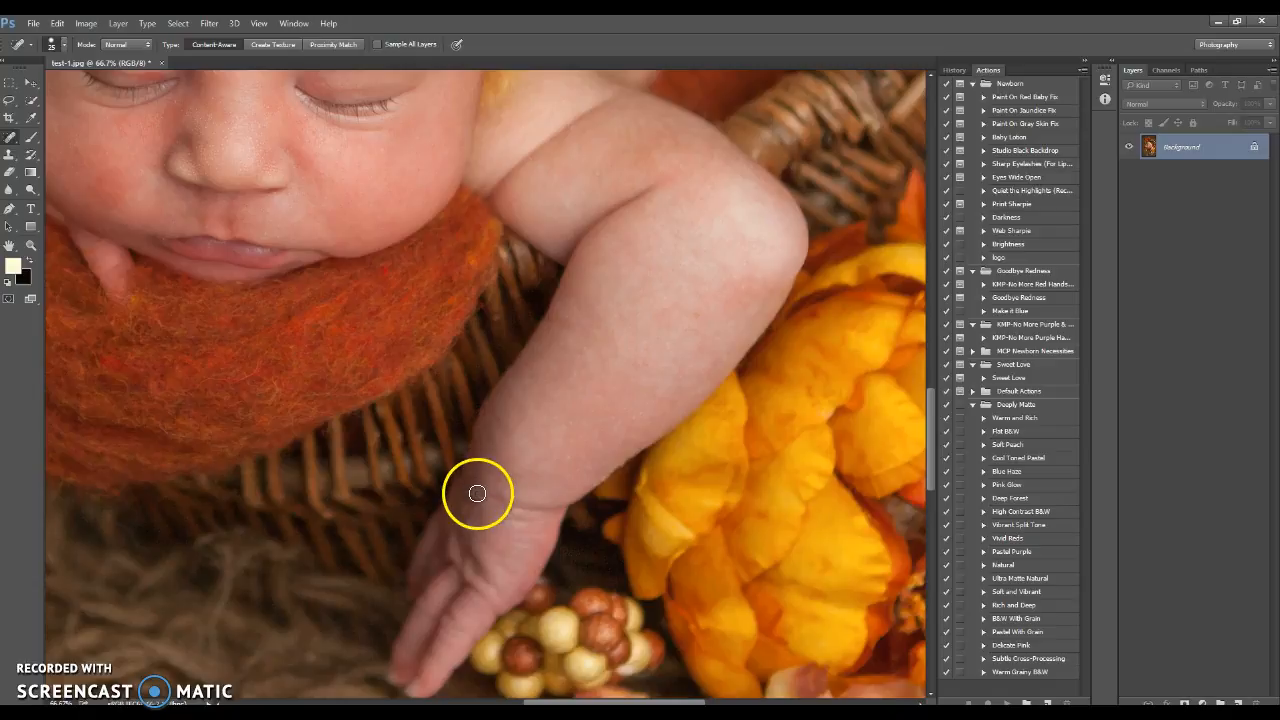
{"action": "left_click_drag", "start_coordinate": [555, 693], "coordinate": [457, 677]}
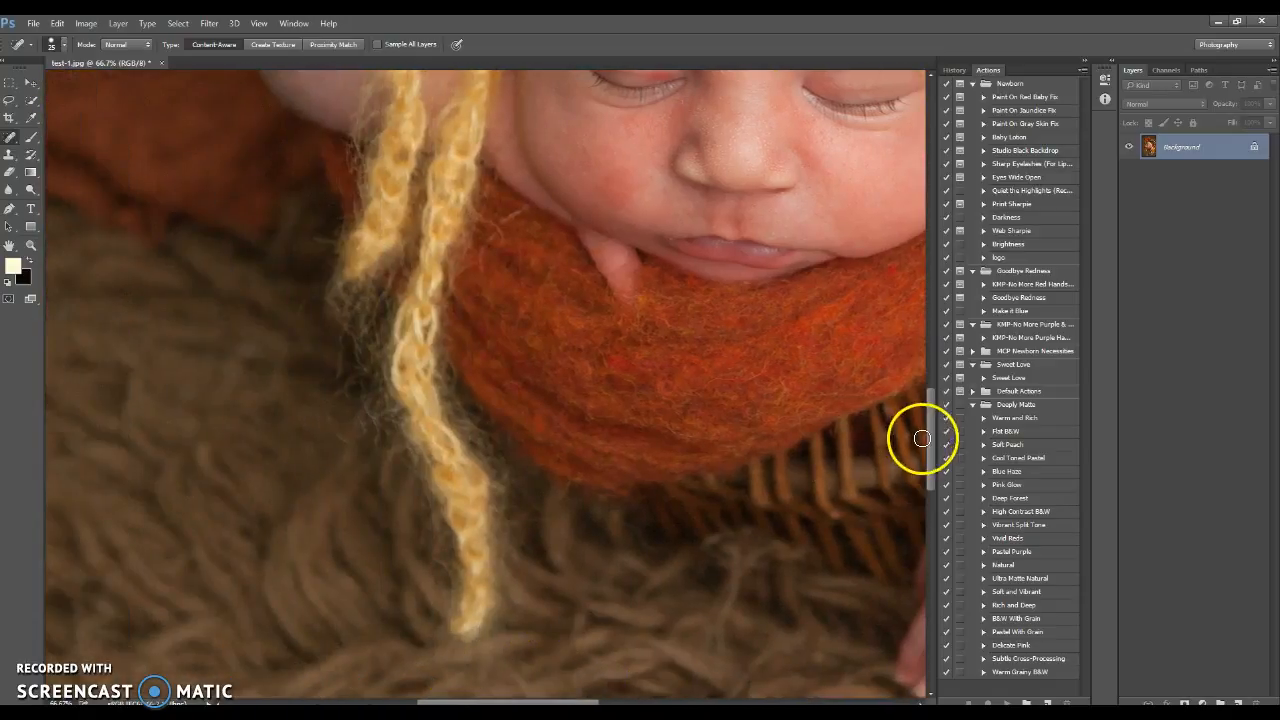
Heal the spots on the baby's tucked arm beside the yellow bonnet ties with the Spot Healing Brush.
{"action": "left_click_drag", "start_coordinate": [935, 436], "coordinate": [938, 368]}
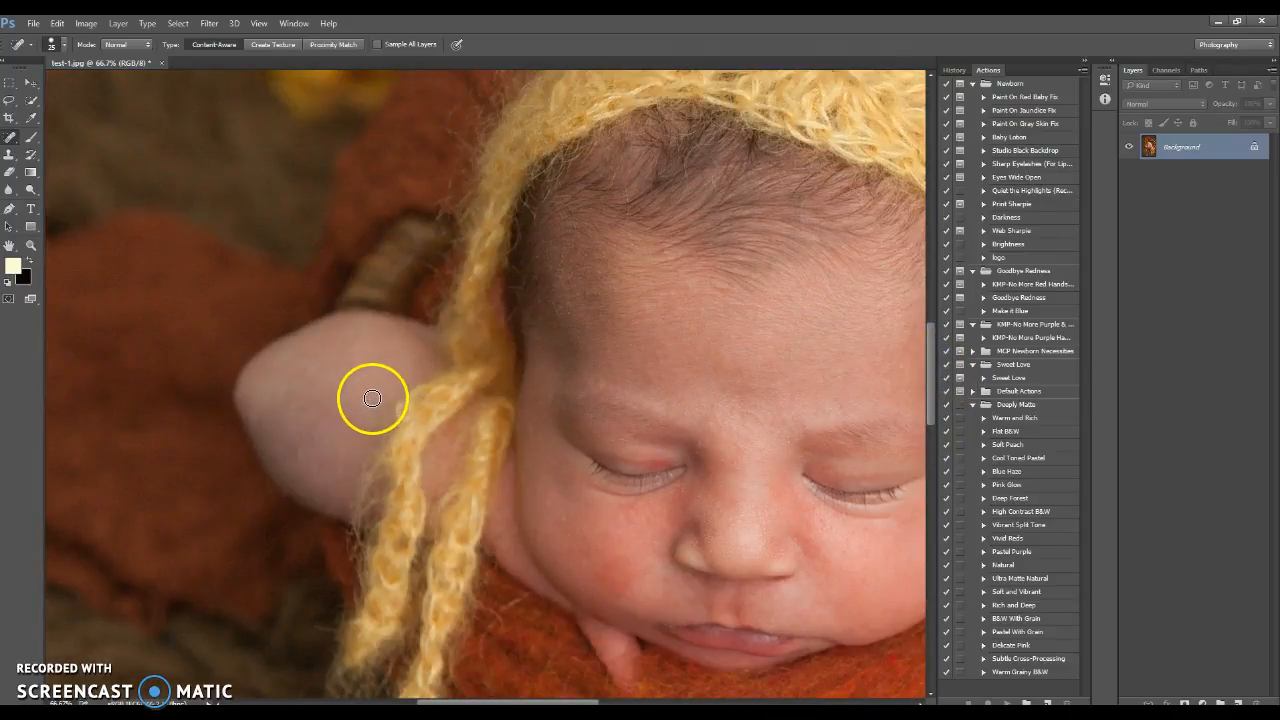
{"action": "left_click", "coordinate": [328, 411]}
{"action": "left_click", "coordinate": [309, 357]}
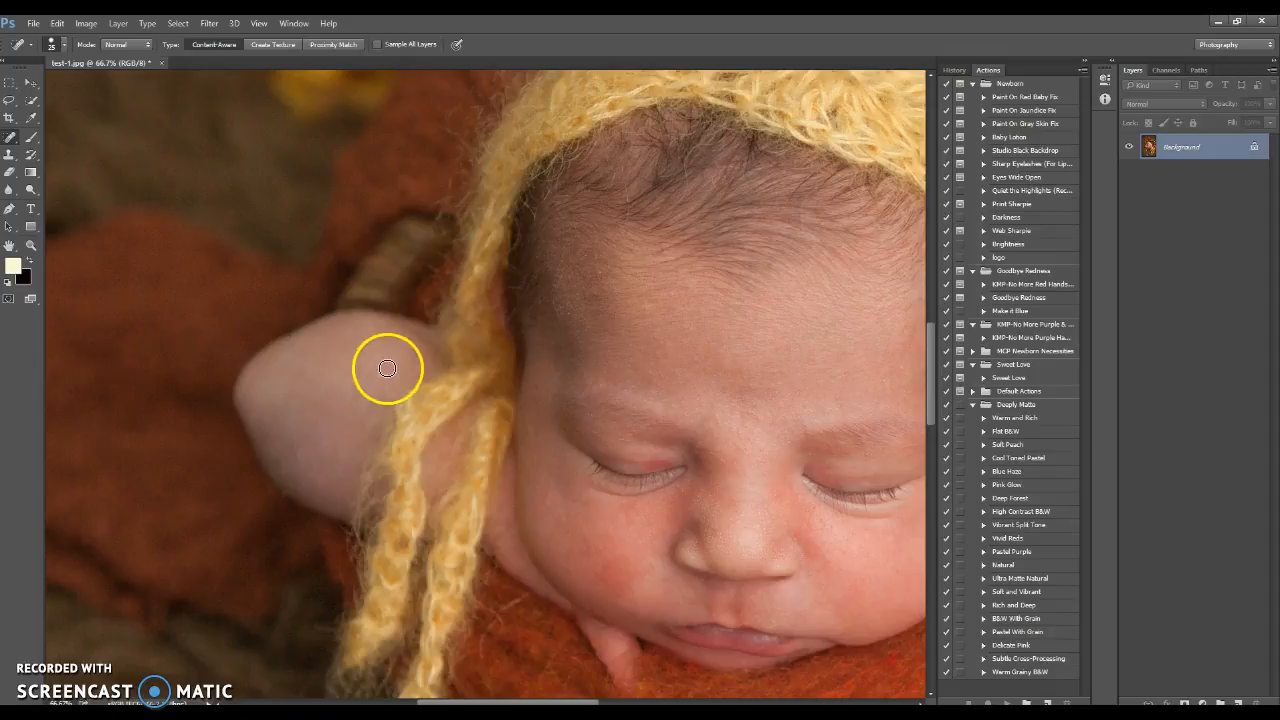
Heal the small spots on the baby's cheek and around the upper lip with the Spot Healing Brush.
{"action": "left_click_drag", "start_coordinate": [556, 700], "coordinate": [569, 700]}
{"action": "left_click", "coordinate": [584, 515]}
{"action": "left_click", "coordinate": [584, 515]}
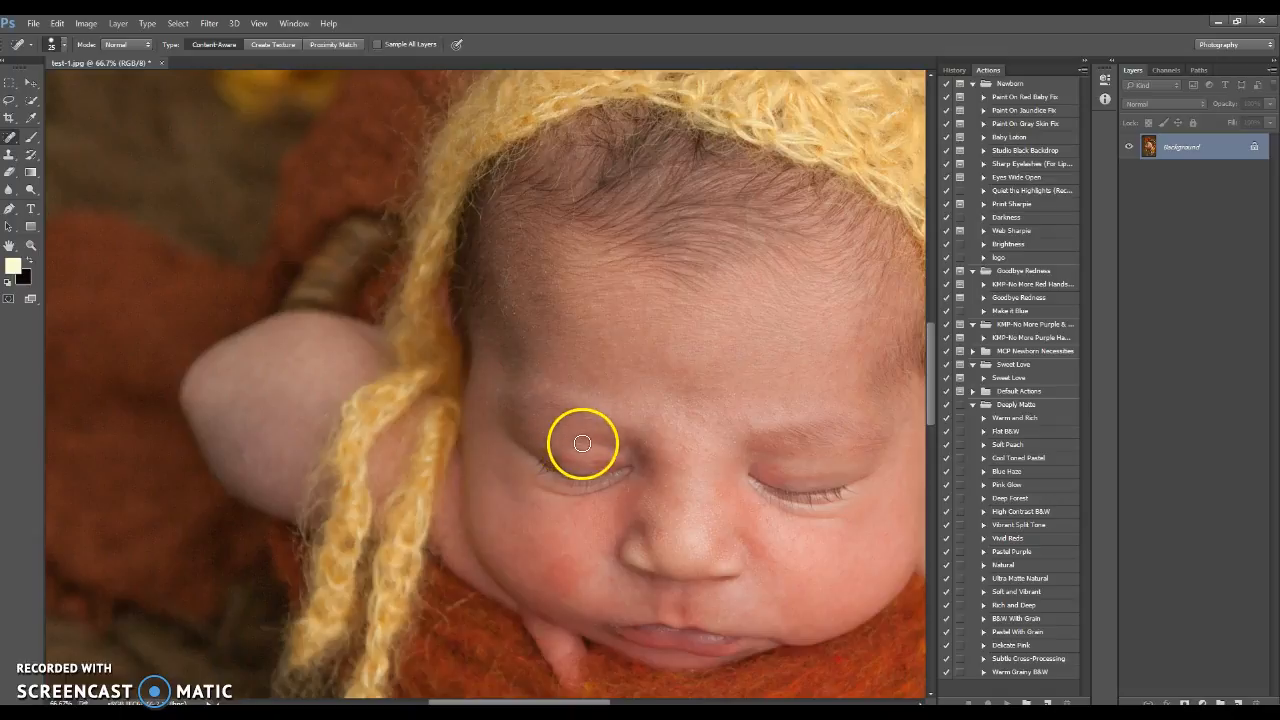
{"action": "left_click", "coordinate": [615, 579]}
{"action": "left_click", "coordinate": [645, 604]}
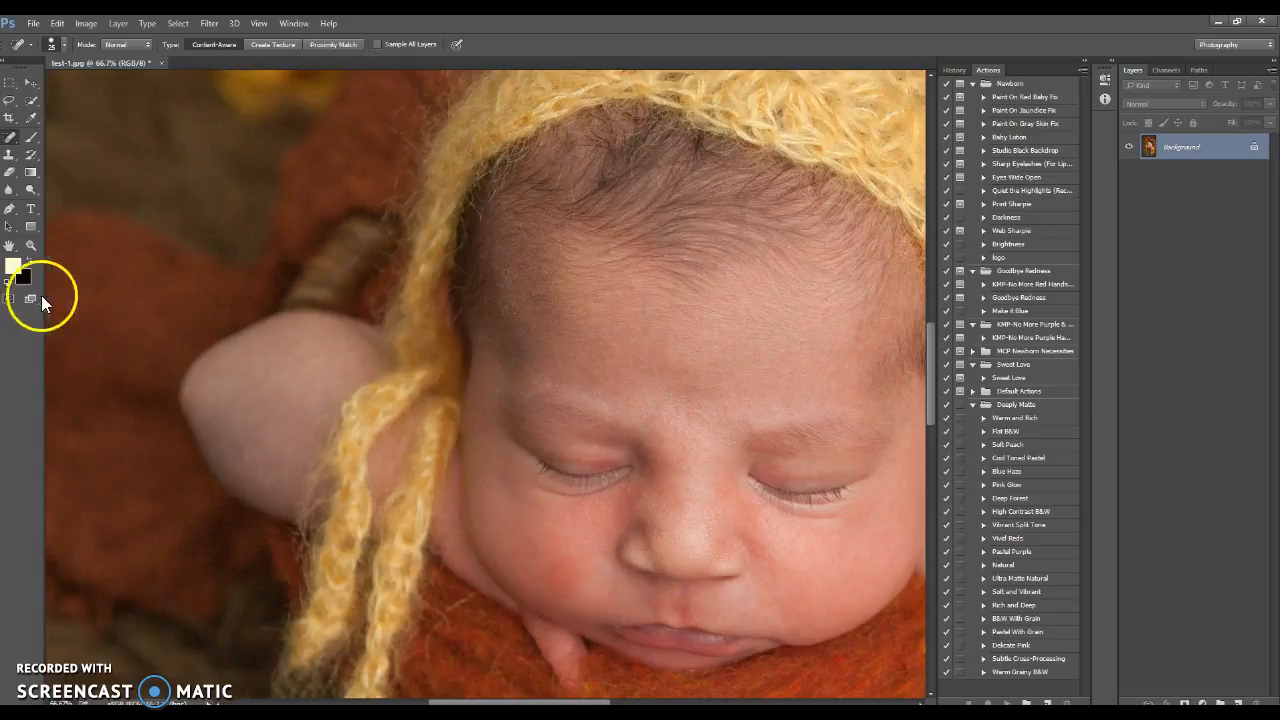
Heal the marks along the bridge of the baby's nose near the inner eye corner with the Spot Healing Brush.
{"action": "left_click", "coordinate": [31, 247]}
{"action": "right_click", "coordinate": [203, 287]}
{"action": "left_click", "coordinate": [294, 295]}
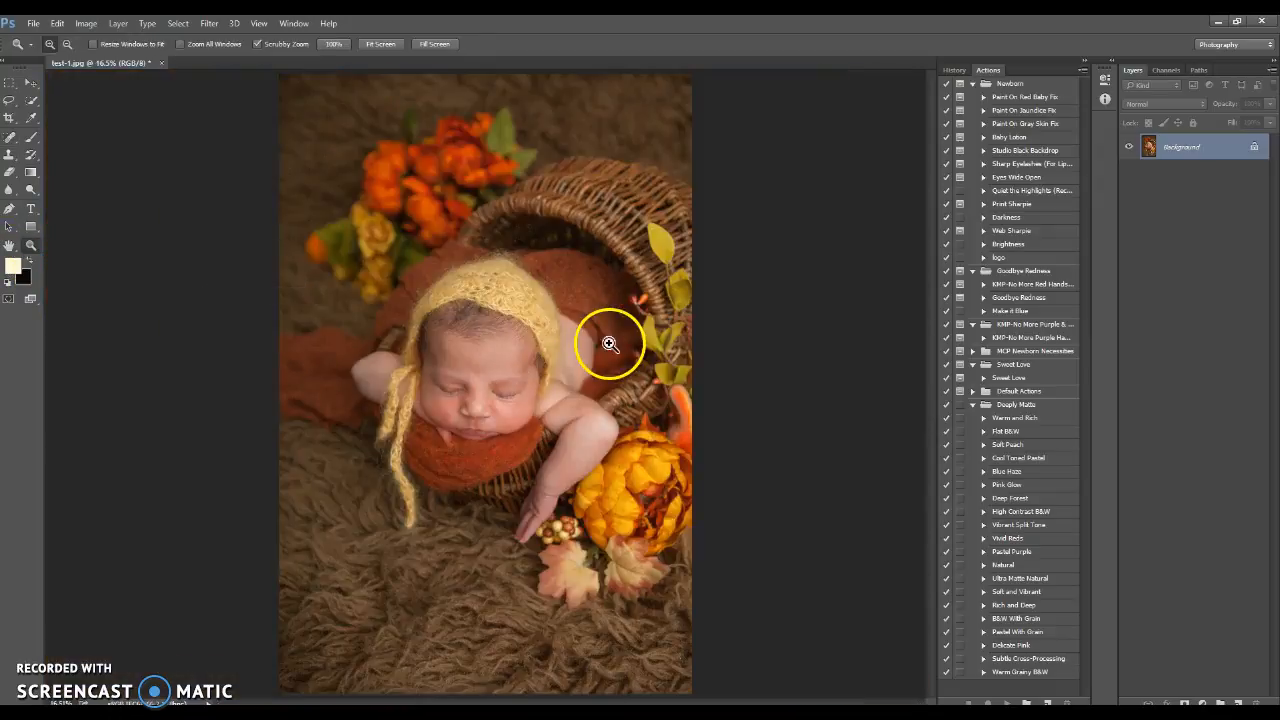
{"action": "left_click", "coordinate": [508, 400]}
{"action": "left_click", "coordinate": [485, 400]}
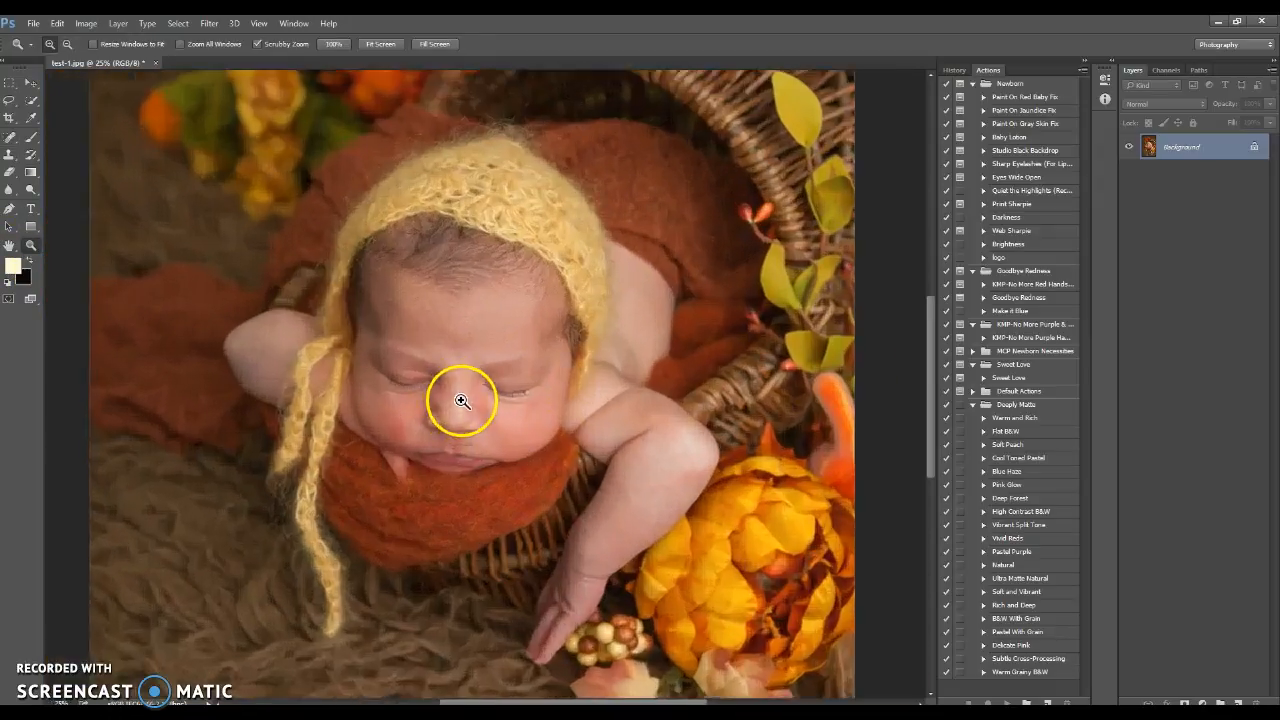
{"action": "left_click", "coordinate": [452, 399]}
{"action": "left_click", "coordinate": [412, 391]}
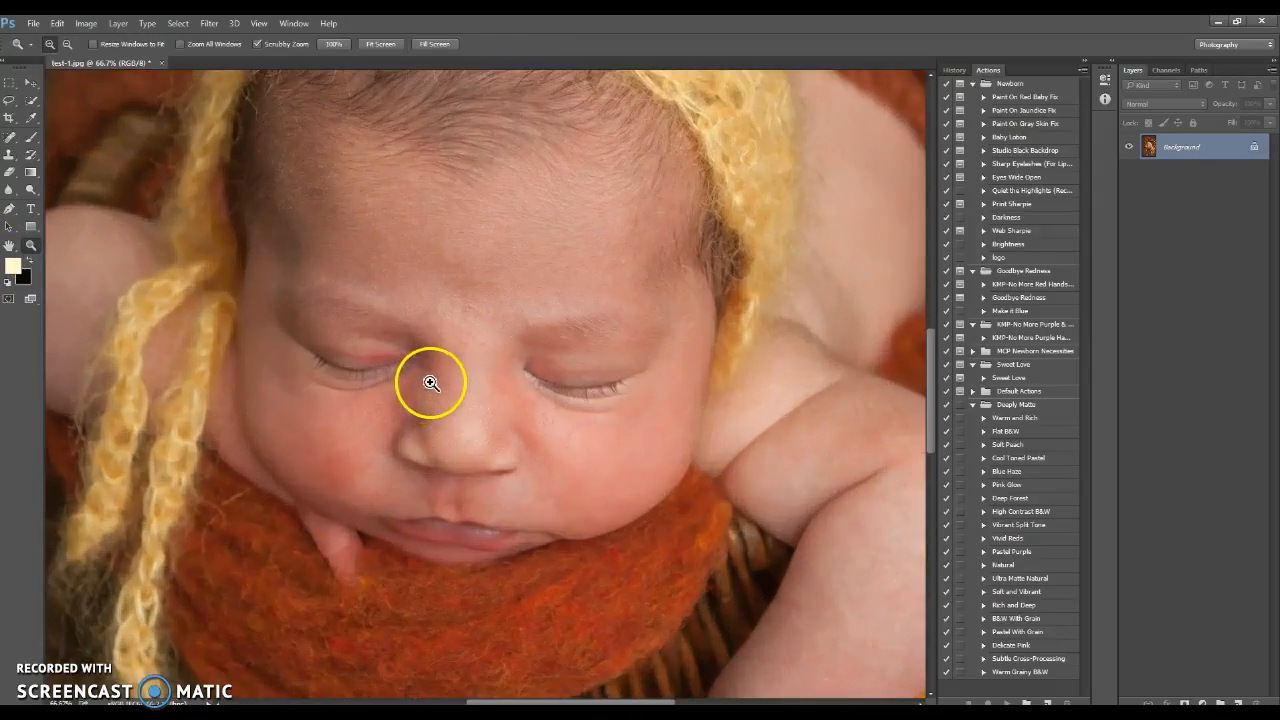
{"action": "left_click", "coordinate": [9, 140]}
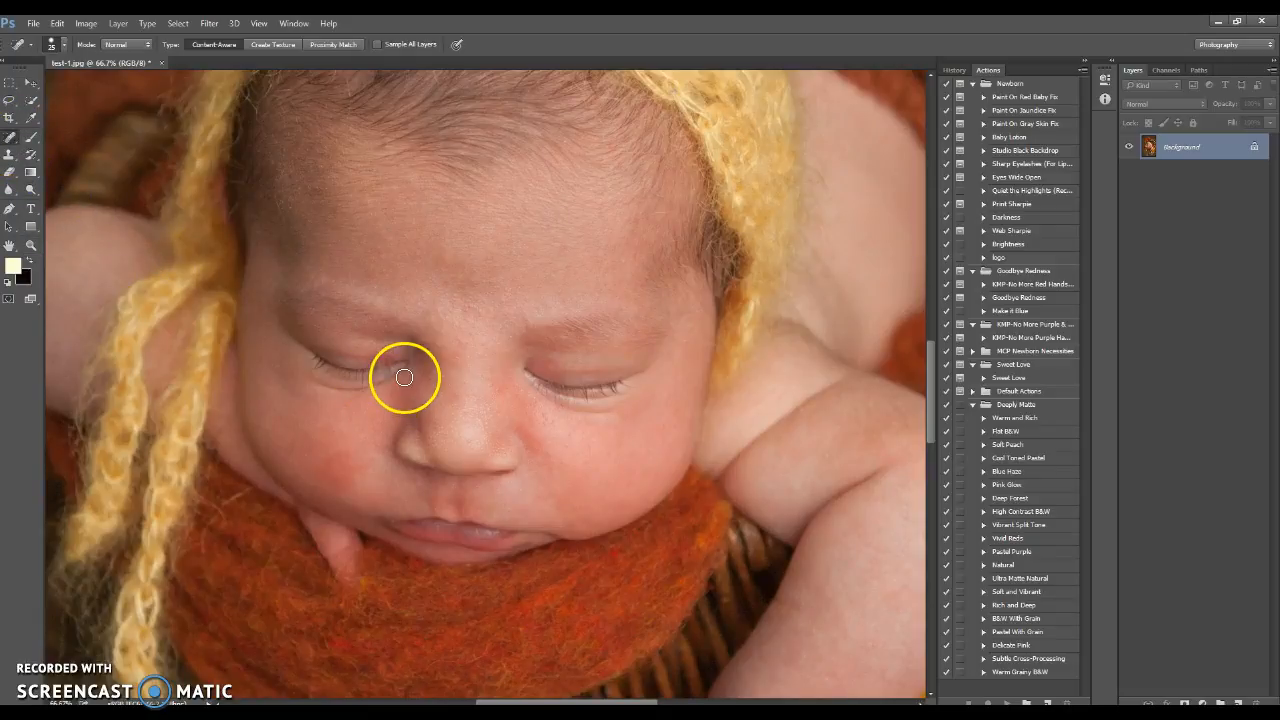
{"action": "left_click_drag", "start_coordinate": [446, 381], "coordinate": [439, 387]}
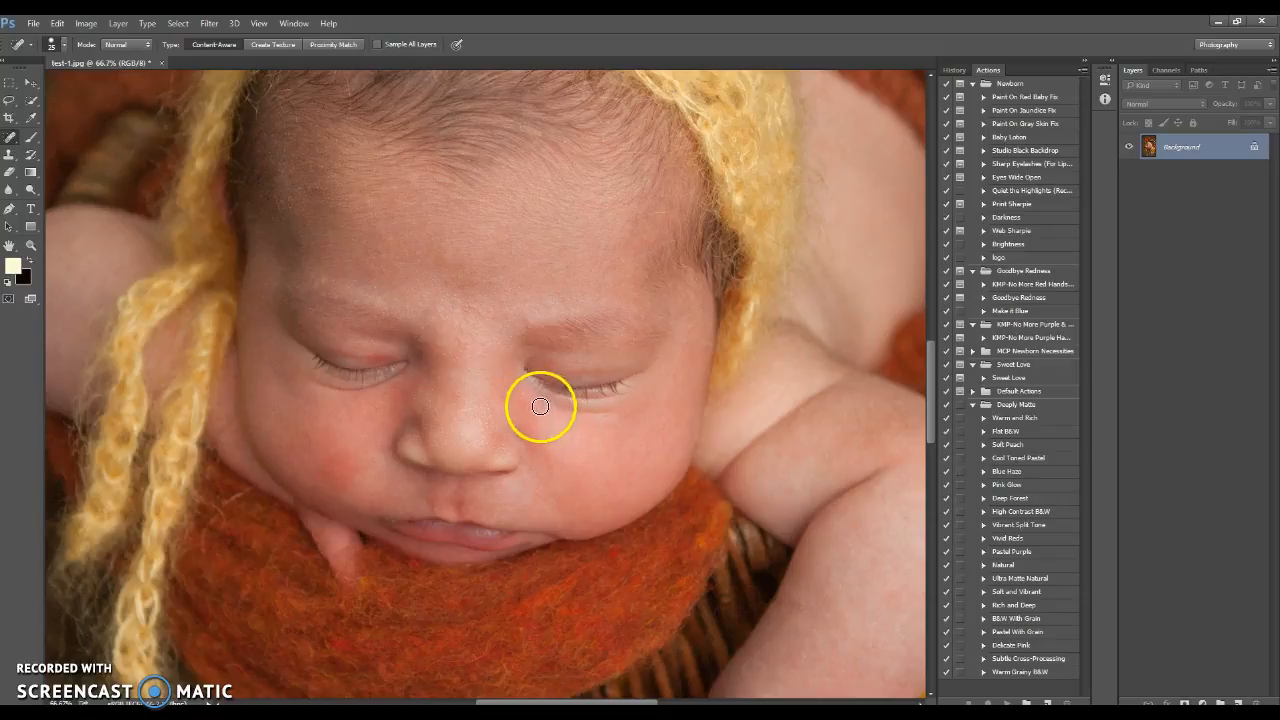
Heal the leftover marks on the baby's lower forehead, cheek and side of the nose with the Spot Healing Brush.
{"action": "left_click_drag", "start_coordinate": [486, 279], "coordinate": [484, 278]}
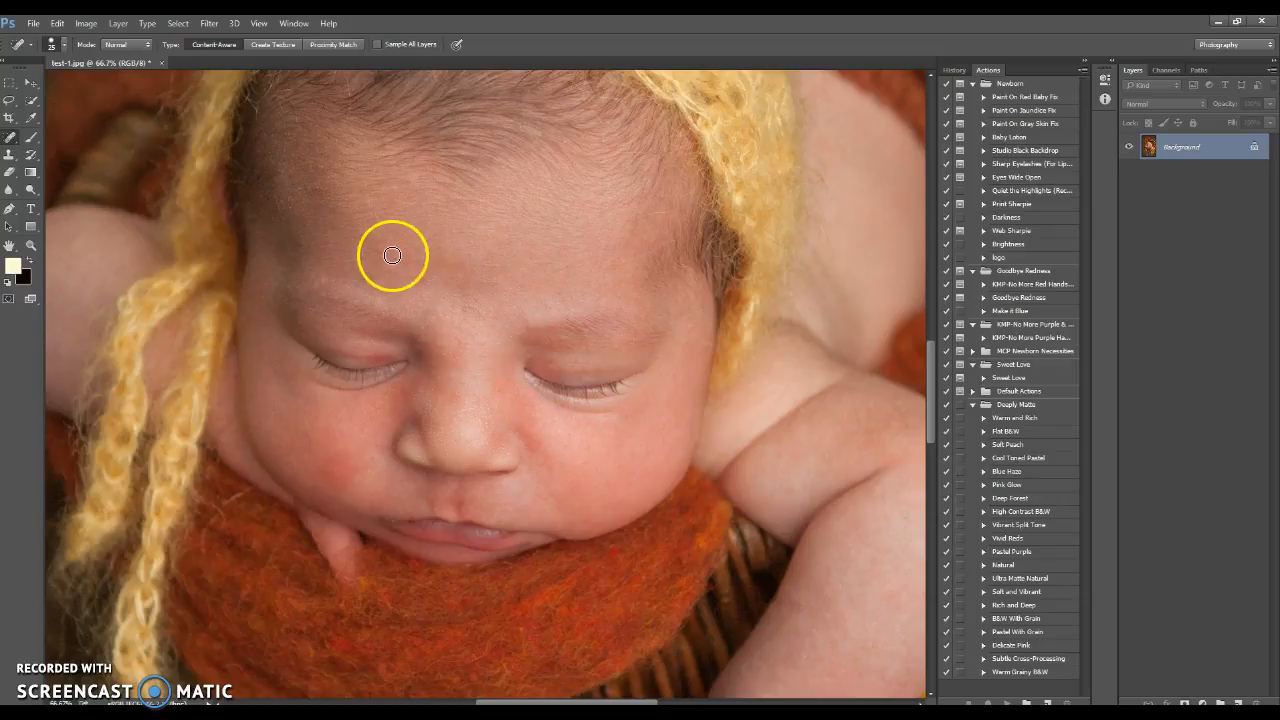
{"action": "left_click_drag", "start_coordinate": [386, 270], "coordinate": [386, 270]}
{"action": "mouse_move", "coordinate": [388, 251]}
{"action": "left_mouse_down"}
{"action": "mouse_move", "coordinate": [391, 240]}
{"action": "mouse_move", "coordinate": [419, 257]}
{"action": "left_mouse_up"}
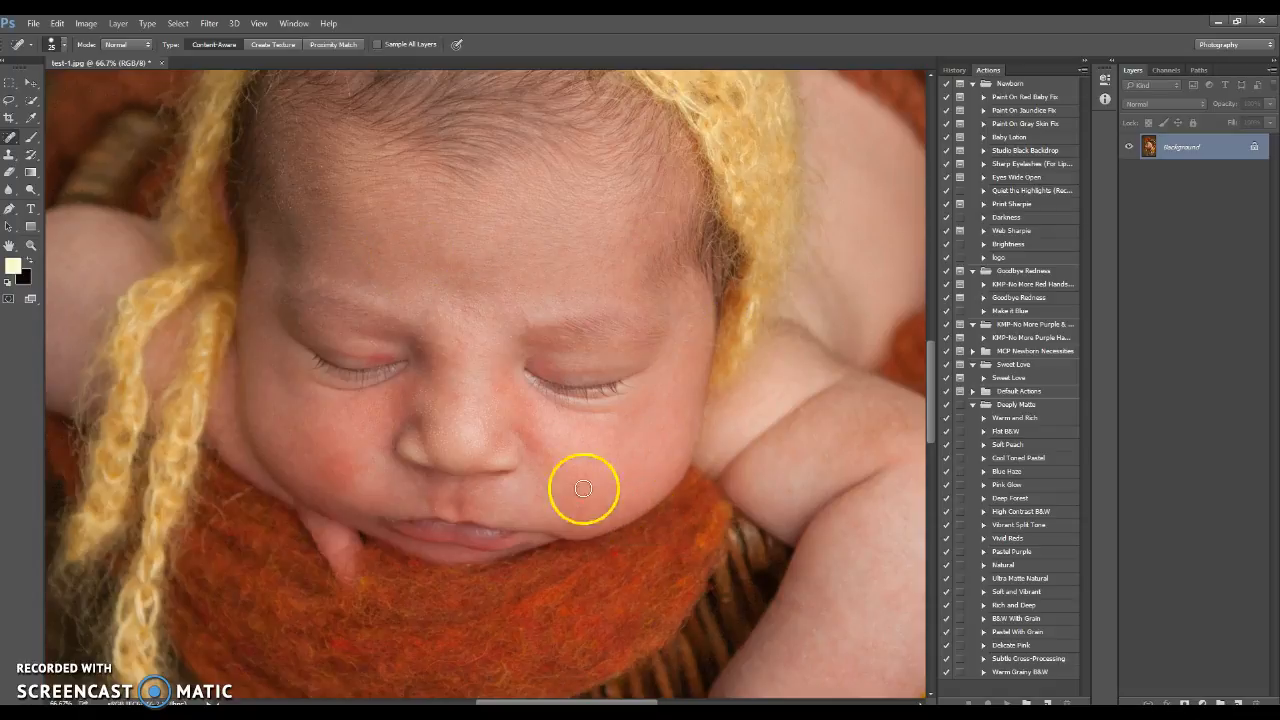
{"action": "left_click_drag", "start_coordinate": [555, 503], "coordinate": [552, 504]}
{"action": "left_click_drag", "start_coordinate": [414, 420], "coordinate": [414, 420]}
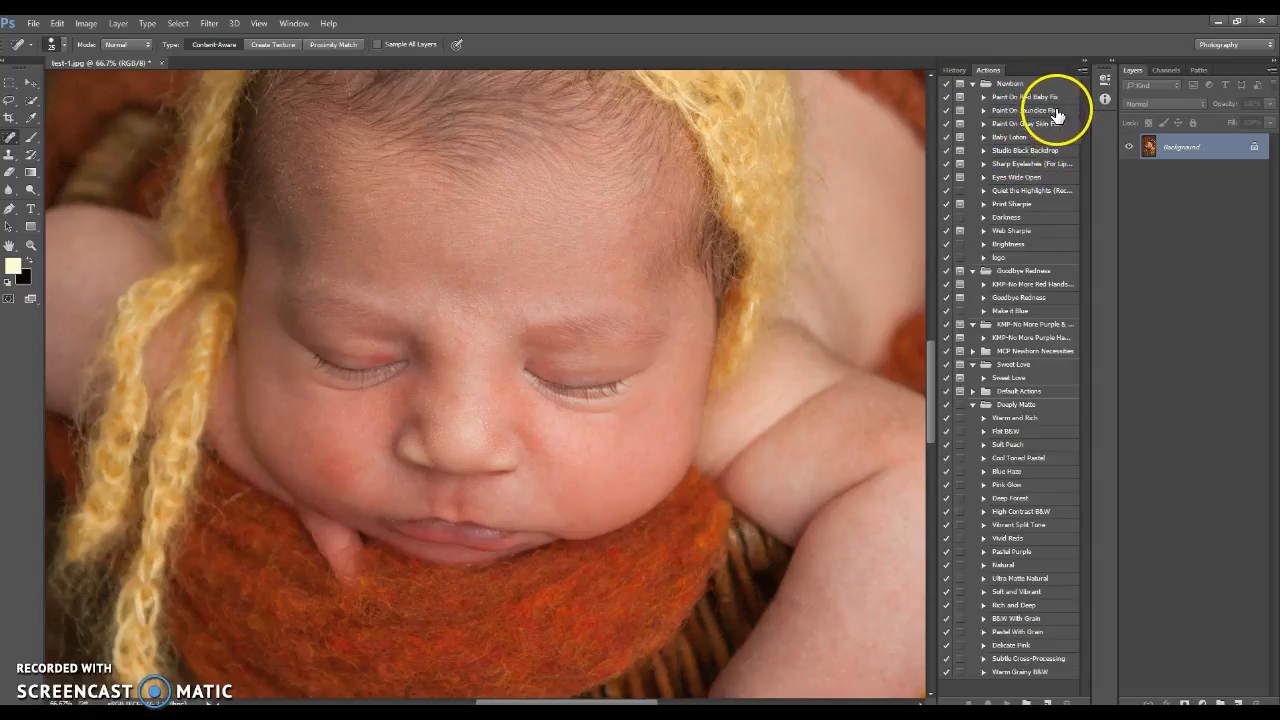
Run the Paint On Red Baby Fix action from the Newborn set and dismiss its message.
{"action": "left_click", "coordinate": [1022, 98]}
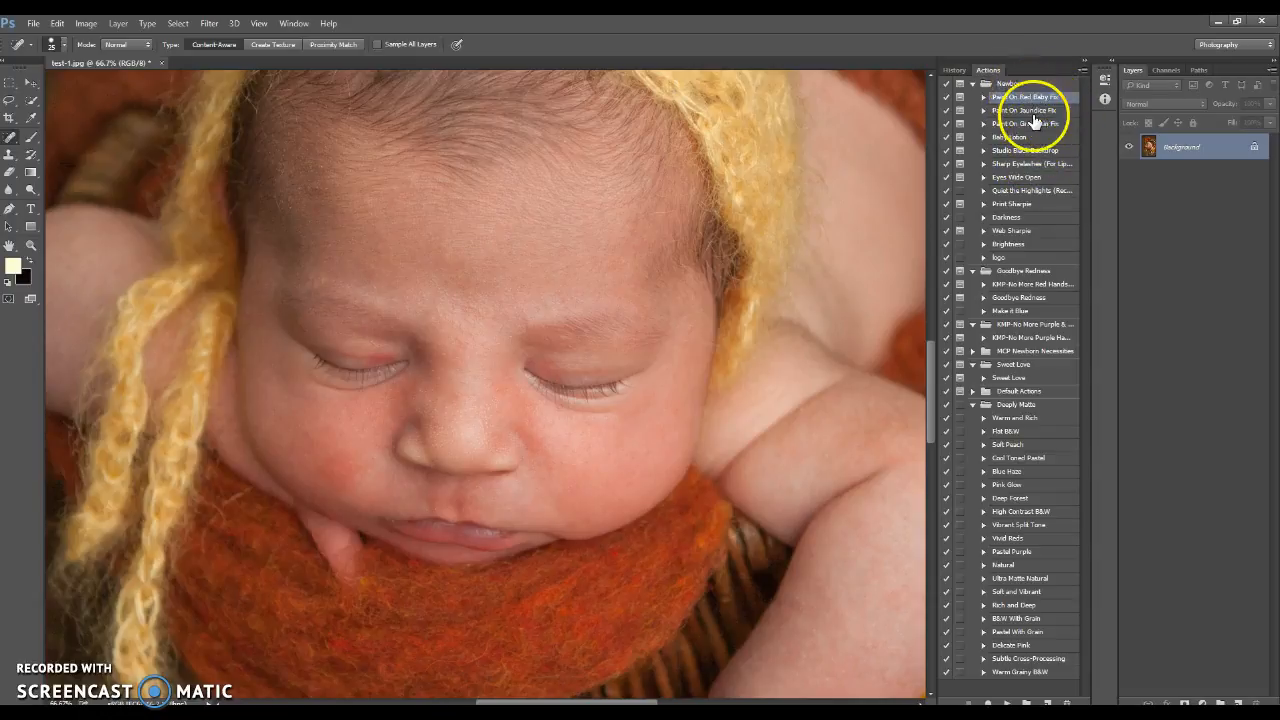
{"action": "left_click", "coordinate": [1003, 700]}
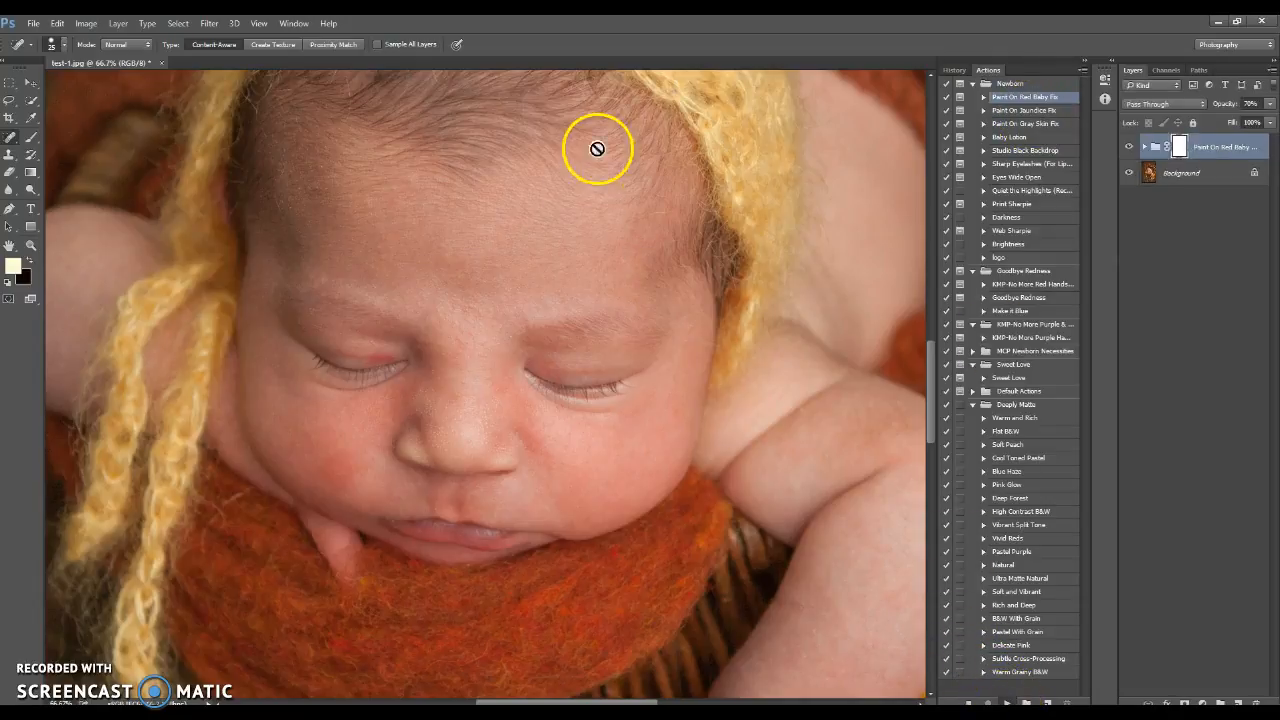
{"action": "left_click", "coordinate": [645, 306]}
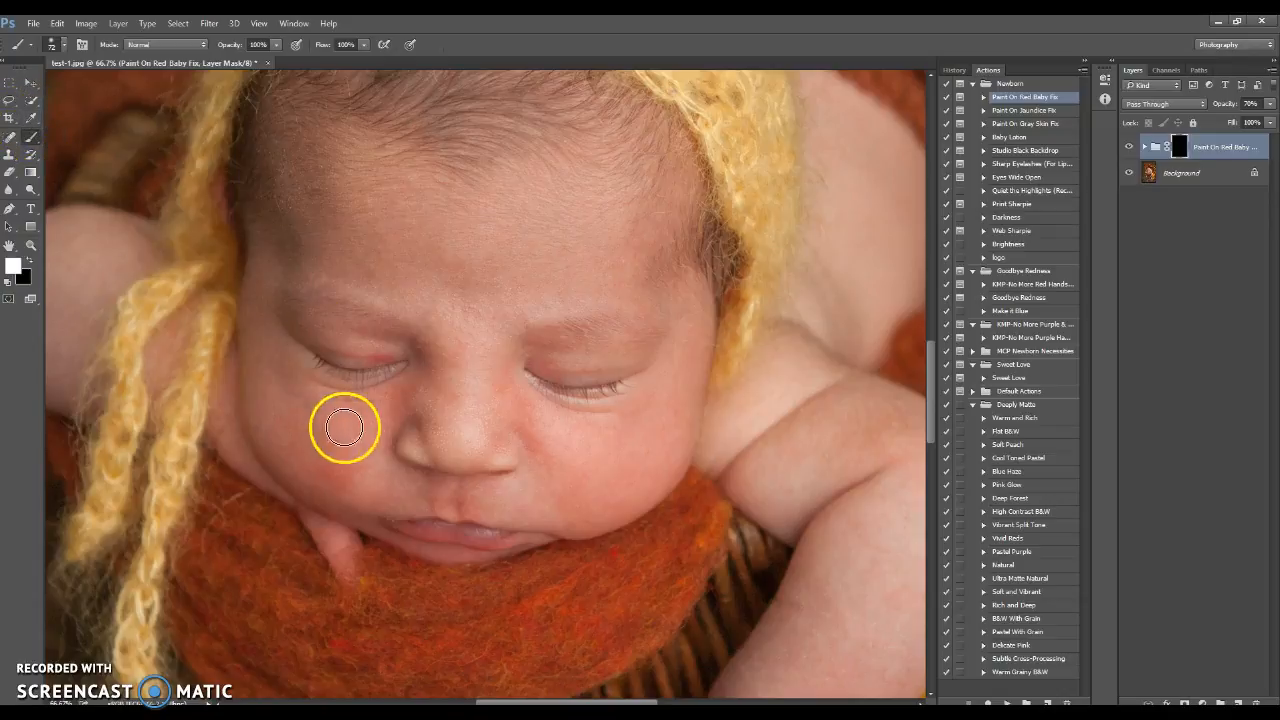
Set the brush opacity to 9% and paint the redness fix over the baby's red eyelids and cheeks.
{"action": "left_click_drag", "start_coordinate": [275, 52], "coordinate": [214, 60]}
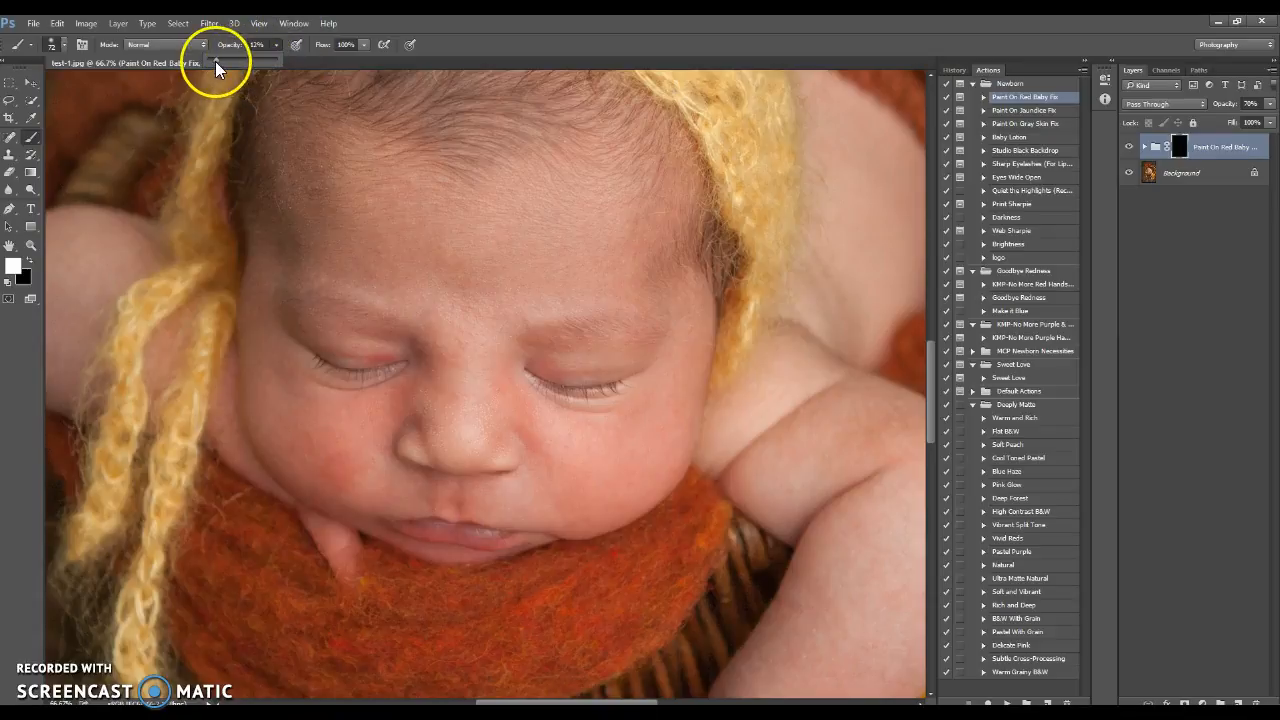
{"action": "left_click", "coordinate": [385, 354]}
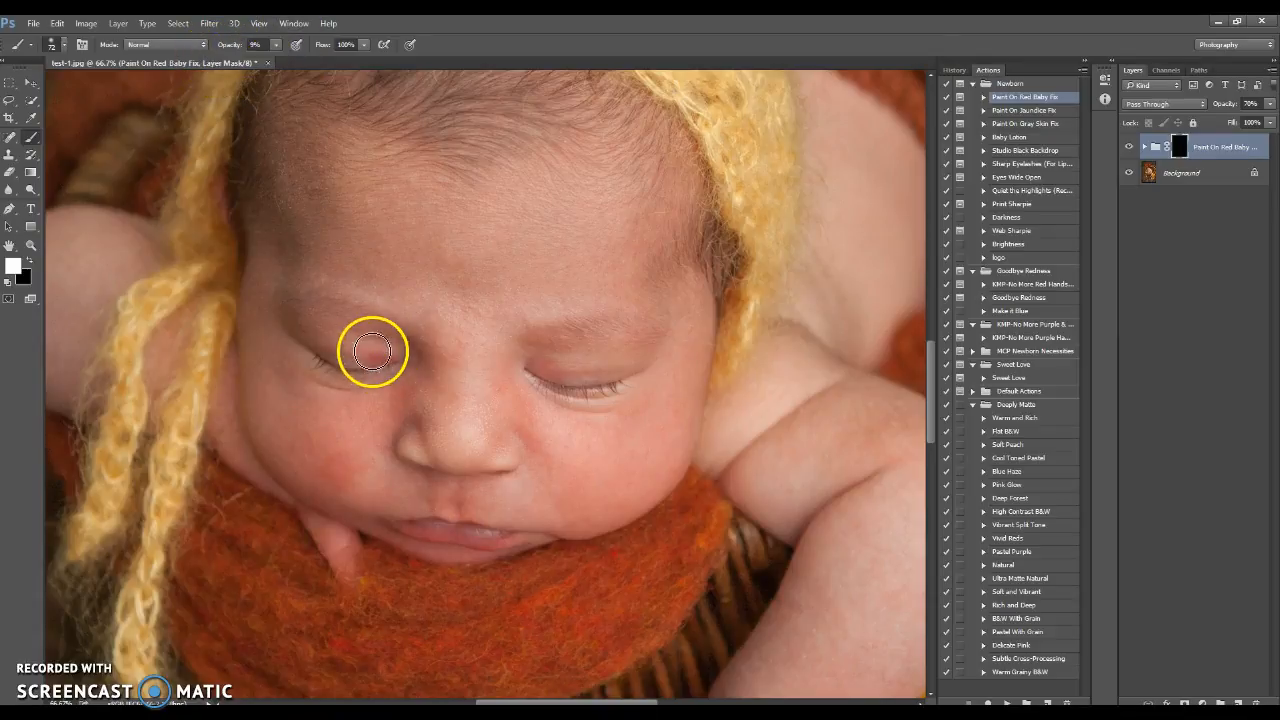
{"action": "left_click_drag", "start_coordinate": [389, 358], "coordinate": [318, 352]}
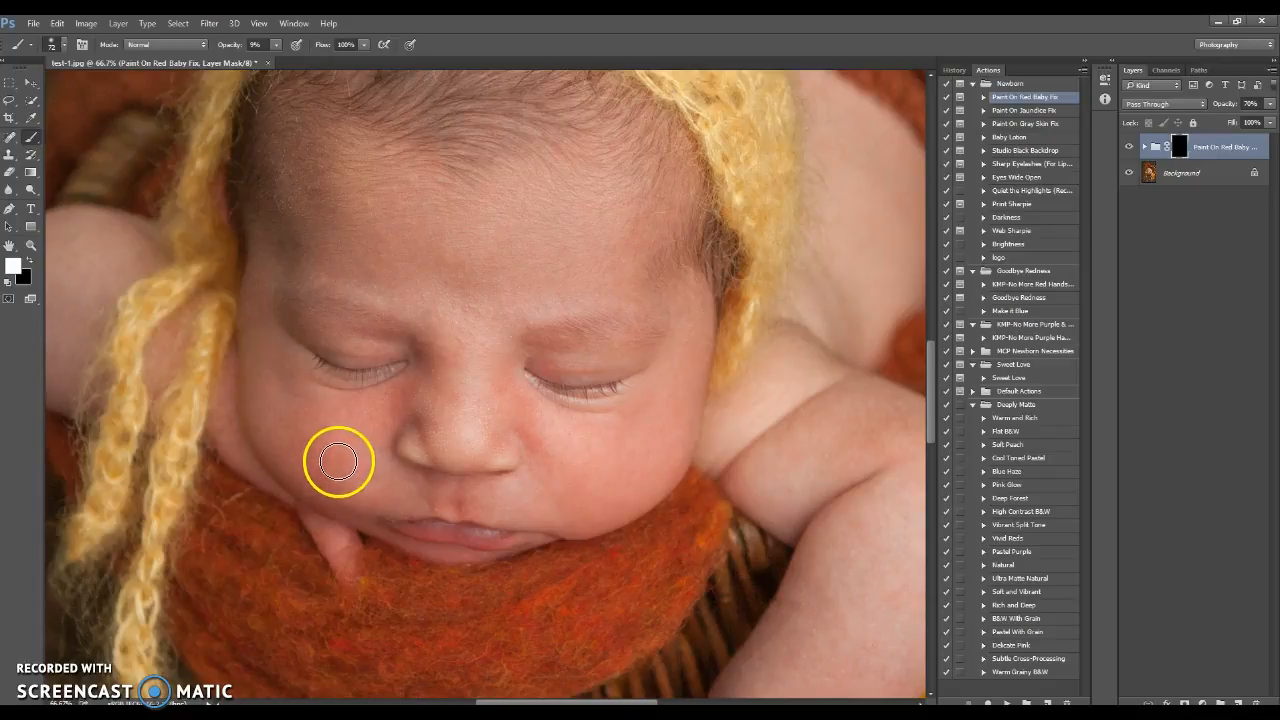
{"action": "mouse_move", "coordinate": [400, 414]}
{"action": "left_mouse_down"}
{"action": "mouse_move", "coordinate": [492, 425]}
{"action": "mouse_move", "coordinate": [535, 446]}
{"action": "mouse_move", "coordinate": [516, 426]}
{"action": "mouse_move", "coordinate": [535, 444]}
{"action": "mouse_move", "coordinate": [520, 417]}
{"action": "mouse_move", "coordinate": [531, 405]}
{"action": "mouse_move", "coordinate": [503, 379]}
{"action": "mouse_move", "coordinate": [518, 364]}
{"action": "mouse_move", "coordinate": [554, 363]}
{"action": "mouse_move", "coordinate": [577, 384]}
{"action": "mouse_move", "coordinate": [536, 367]}
{"action": "mouse_move", "coordinate": [620, 373]}
{"action": "mouse_move", "coordinate": [536, 412]}
{"action": "mouse_move", "coordinate": [397, 532]}
{"action": "mouse_move", "coordinate": [388, 525]}
{"action": "mouse_move", "coordinate": [447, 557]}
{"action": "mouse_move", "coordinate": [490, 554]}
{"action": "mouse_move", "coordinate": [480, 559]}
{"action": "mouse_move", "coordinate": [570, 531]}
{"action": "mouse_move", "coordinate": [462, 555]}
{"action": "mouse_move", "coordinate": [385, 537]}
{"action": "mouse_move", "coordinate": [351, 513]}
{"action": "mouse_move", "coordinate": [471, 507]}
{"action": "mouse_move", "coordinate": [418, 494]}
{"action": "mouse_move", "coordinate": [497, 488]}
{"action": "mouse_move", "coordinate": [363, 490]}
{"action": "mouse_move", "coordinate": [381, 505]}
{"action": "mouse_move", "coordinate": [328, 477]}
{"action": "mouse_move", "coordinate": [311, 495]}
{"action": "mouse_move", "coordinate": [278, 430]}
{"action": "mouse_move", "coordinate": [335, 494]}
{"action": "mouse_move", "coordinate": [283, 451]}
{"action": "mouse_move", "coordinate": [313, 484]}
{"action": "mouse_move", "coordinate": [316, 521]}
{"action": "mouse_move", "coordinate": [351, 543]}
{"action": "mouse_move", "coordinate": [346, 583]}
{"action": "mouse_move", "coordinate": [306, 517]}
{"action": "mouse_move", "coordinate": [222, 455]}
{"action": "mouse_move", "coordinate": [303, 506]}
{"action": "mouse_move", "coordinate": [237, 449]}
{"action": "mouse_move", "coordinate": [229, 374]}
{"action": "mouse_move", "coordinate": [242, 441]}
{"action": "mouse_move", "coordinate": [294, 494]}
{"action": "mouse_move", "coordinate": [251, 286]}
{"action": "mouse_move", "coordinate": [314, 452]}
{"action": "mouse_move", "coordinate": [349, 477]}
{"action": "mouse_move", "coordinate": [309, 431]}
{"action": "mouse_move", "coordinate": [352, 408]}
{"action": "mouse_move", "coordinate": [323, 374]}
{"action": "mouse_move", "coordinate": [380, 357]}
{"action": "mouse_move", "coordinate": [397, 371]}
{"action": "mouse_move", "coordinate": [381, 436]}
{"action": "mouse_move", "coordinate": [403, 420]}
{"action": "mouse_move", "coordinate": [426, 340]}
{"action": "mouse_move", "coordinate": [449, 361]}
{"action": "mouse_move", "coordinate": [334, 294]}
{"action": "mouse_move", "coordinate": [380, 334]}
{"action": "mouse_move", "coordinate": [364, 330]}
{"action": "mouse_move", "coordinate": [671, 437]}
{"action": "mouse_move", "coordinate": [204, 399]}
{"action": "left_mouse_up"}
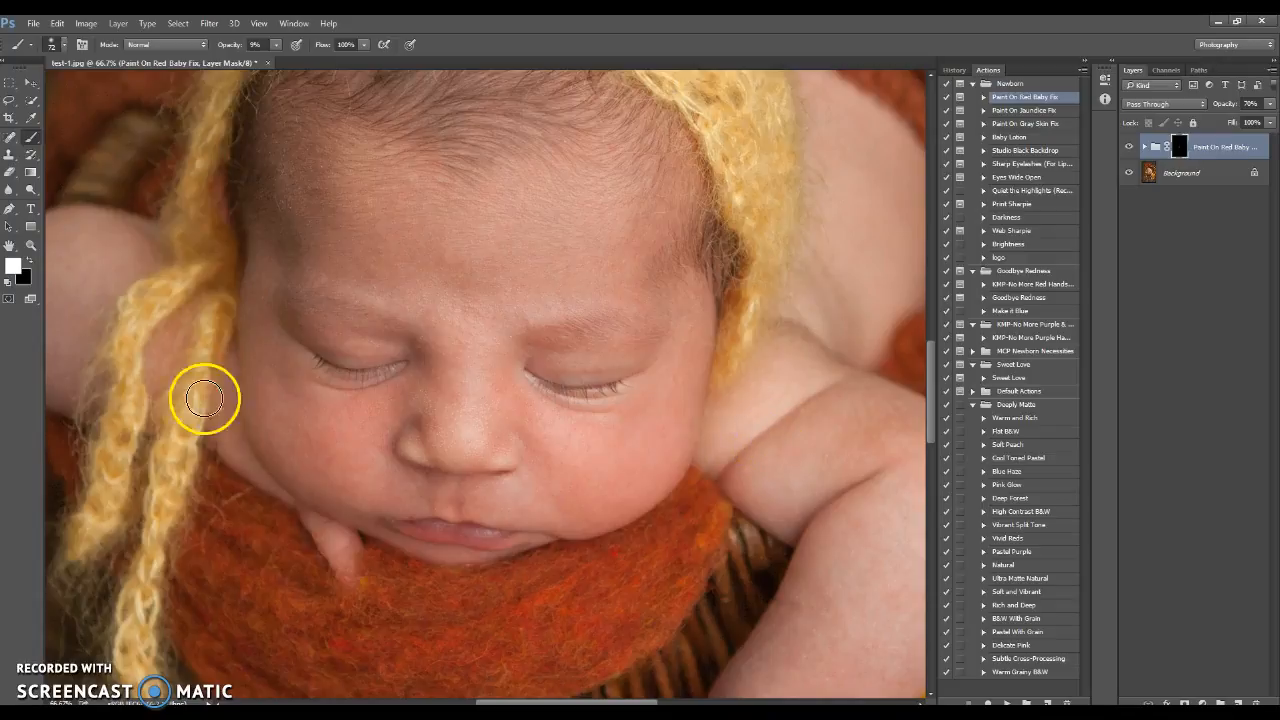
Examine the baby's forearm and hand up close, then check the skin tones across the whole portrait.
{"action": "left_click", "coordinate": [33, 250]}
{"action": "right_click", "coordinate": [395, 338]}
{"action": "left_click", "coordinate": [405, 338]}
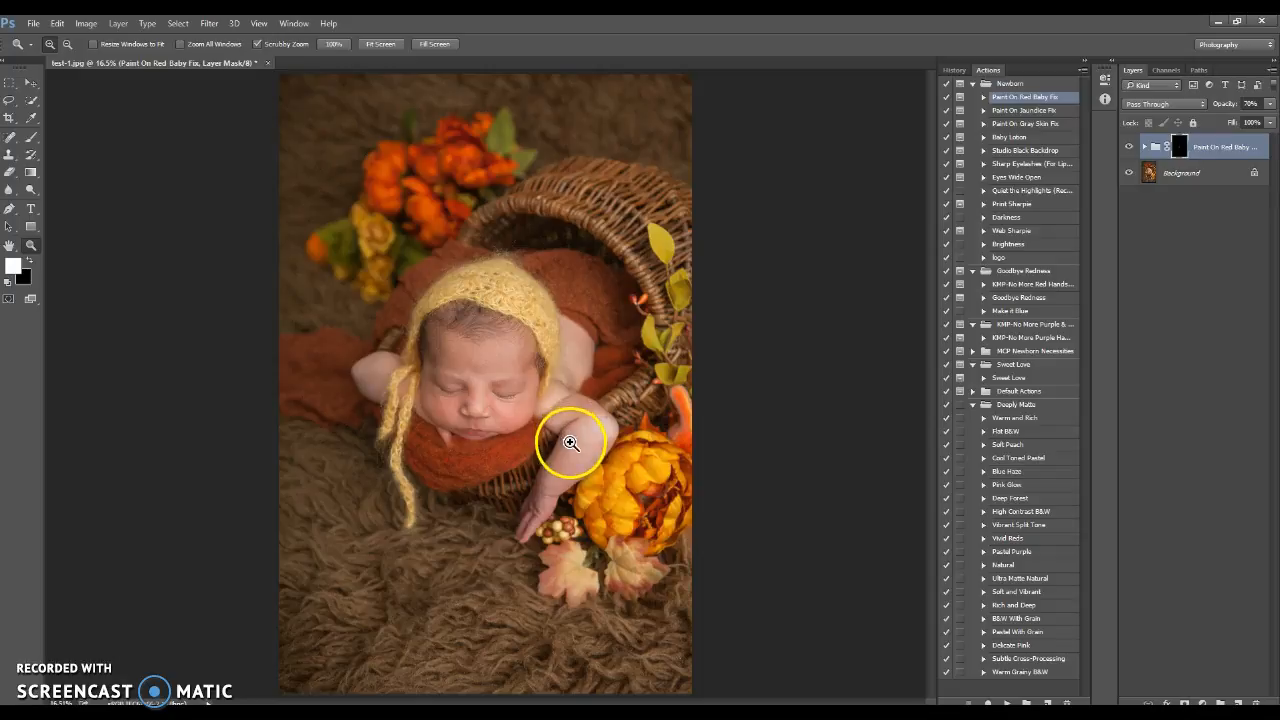
{"action": "left_click_drag", "start_coordinate": [551, 520], "coordinate": [526, 526]}
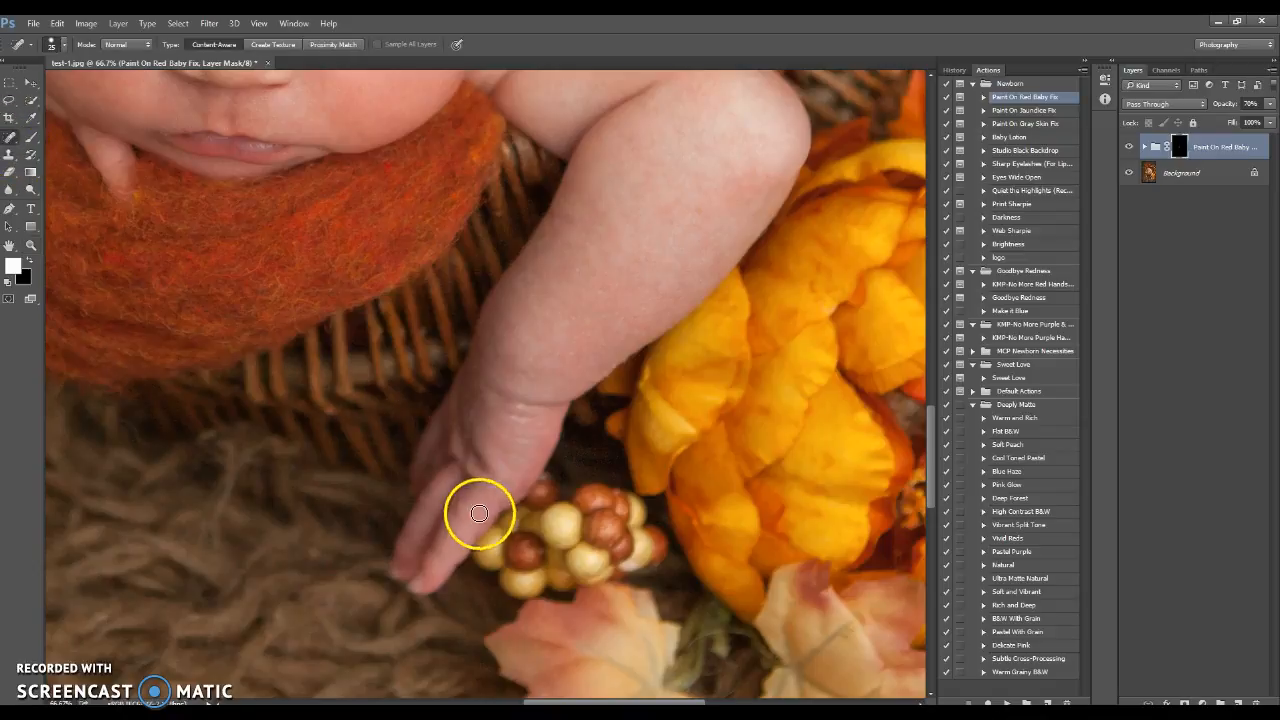
{"action": "left_click", "coordinate": [31, 137]}
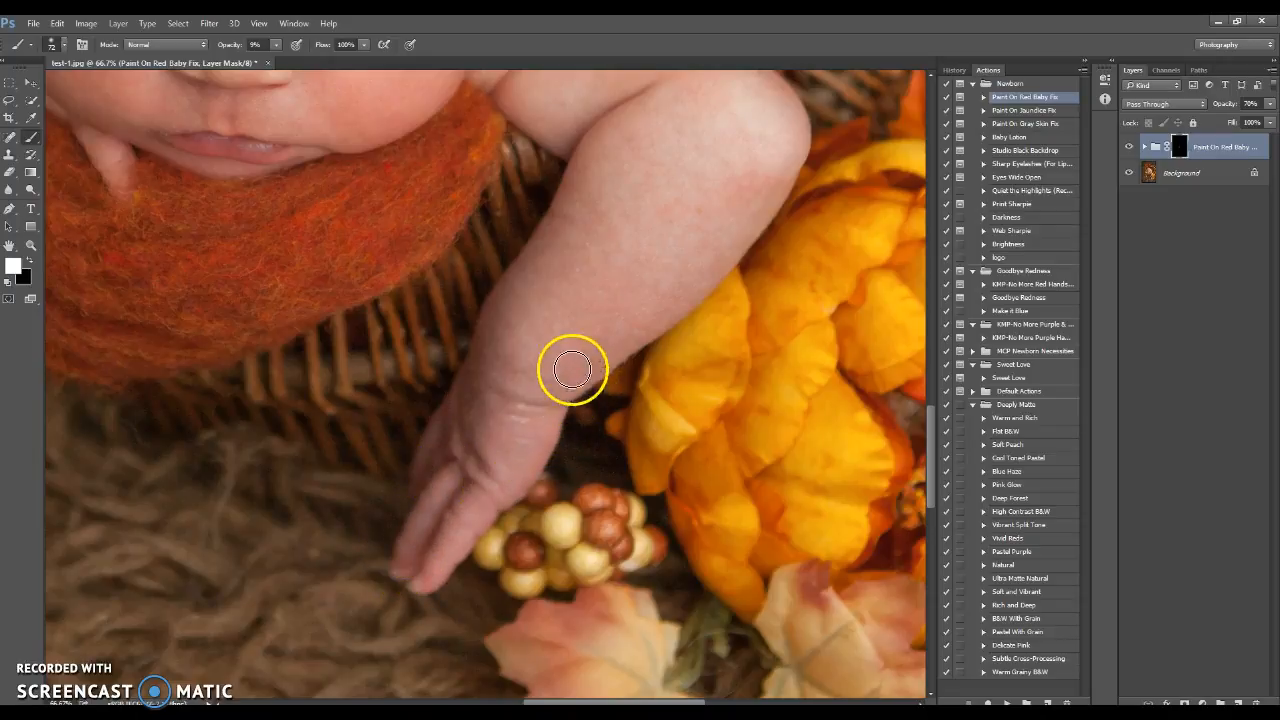
{"action": "left_click", "coordinate": [31, 244]}
{"action": "right_click", "coordinate": [200, 194]}
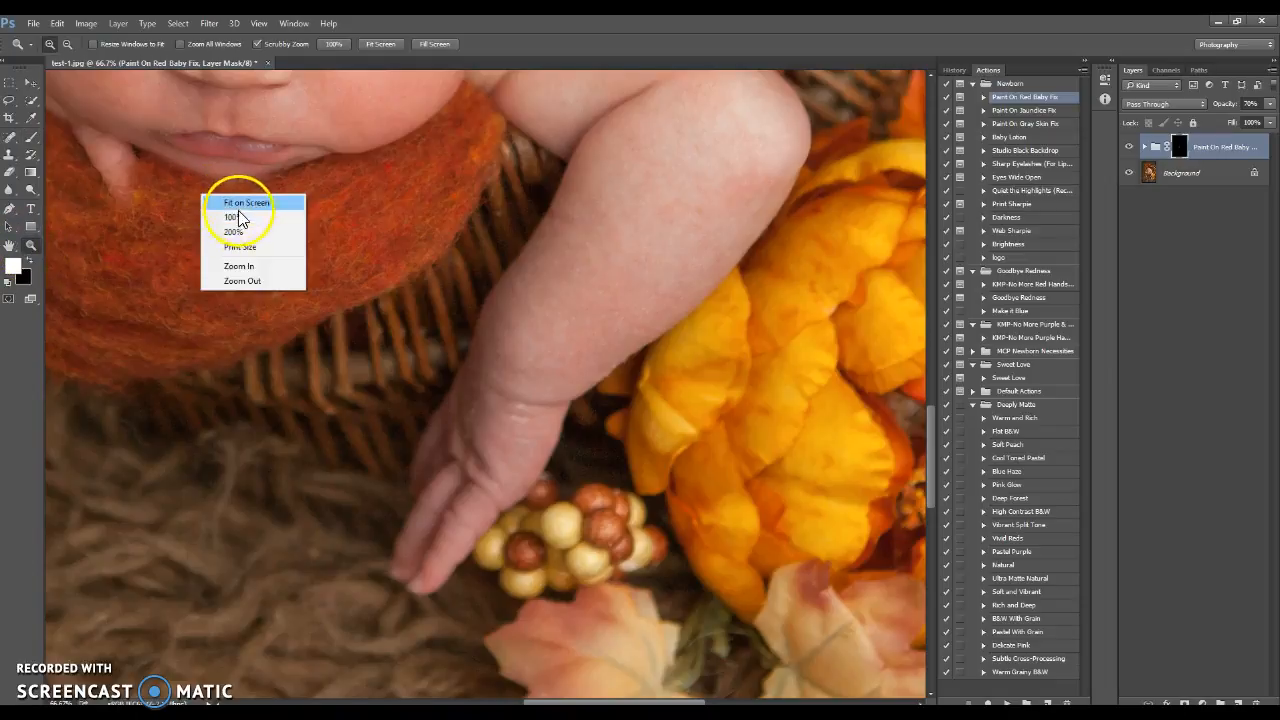
{"action": "left_click", "coordinate": [240, 205]}
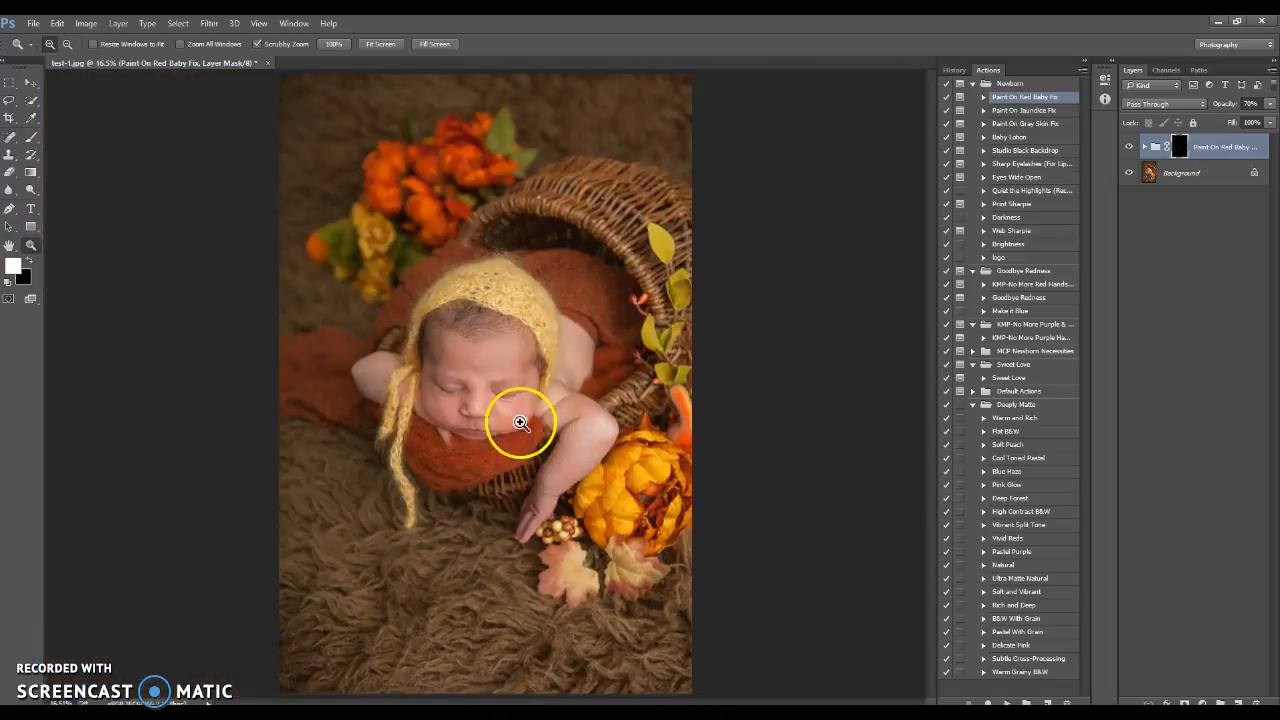
{"action": "left_click", "coordinate": [491, 406]}
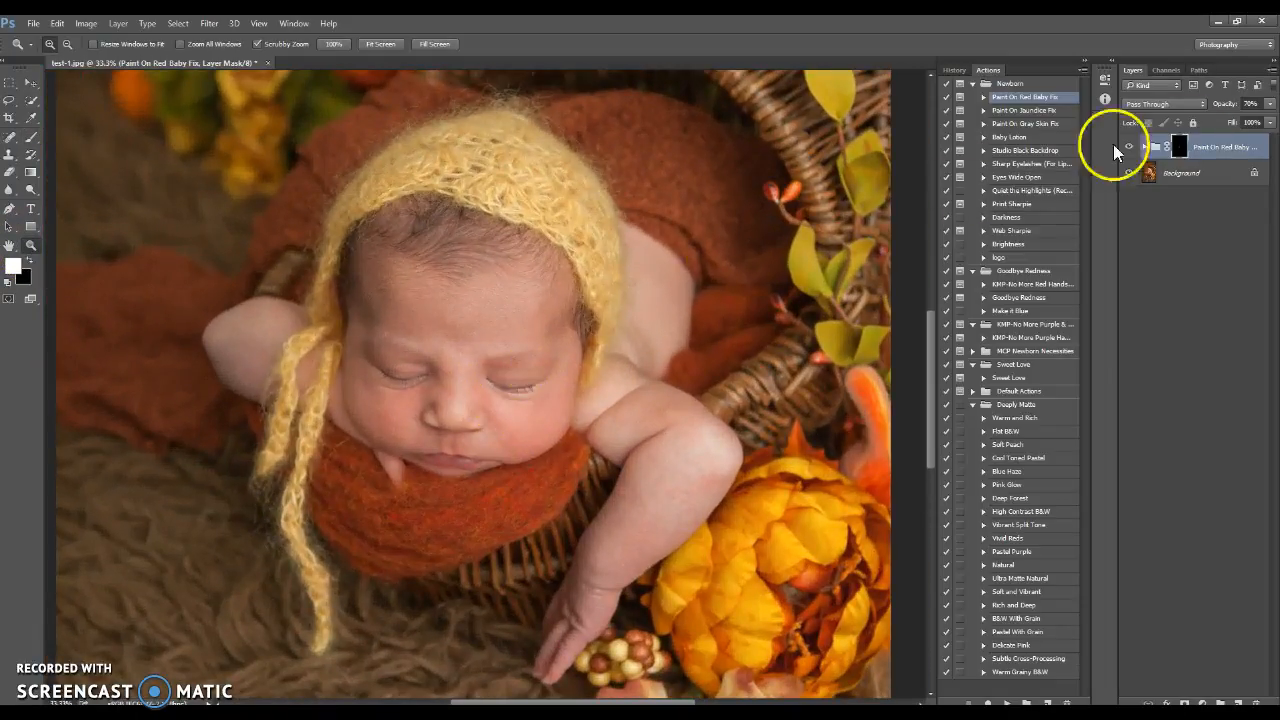
Flatten the image, run the KMP-No More Purple Hands action, and dismiss its message.
{"action": "right_click", "coordinate": [1191, 172]}
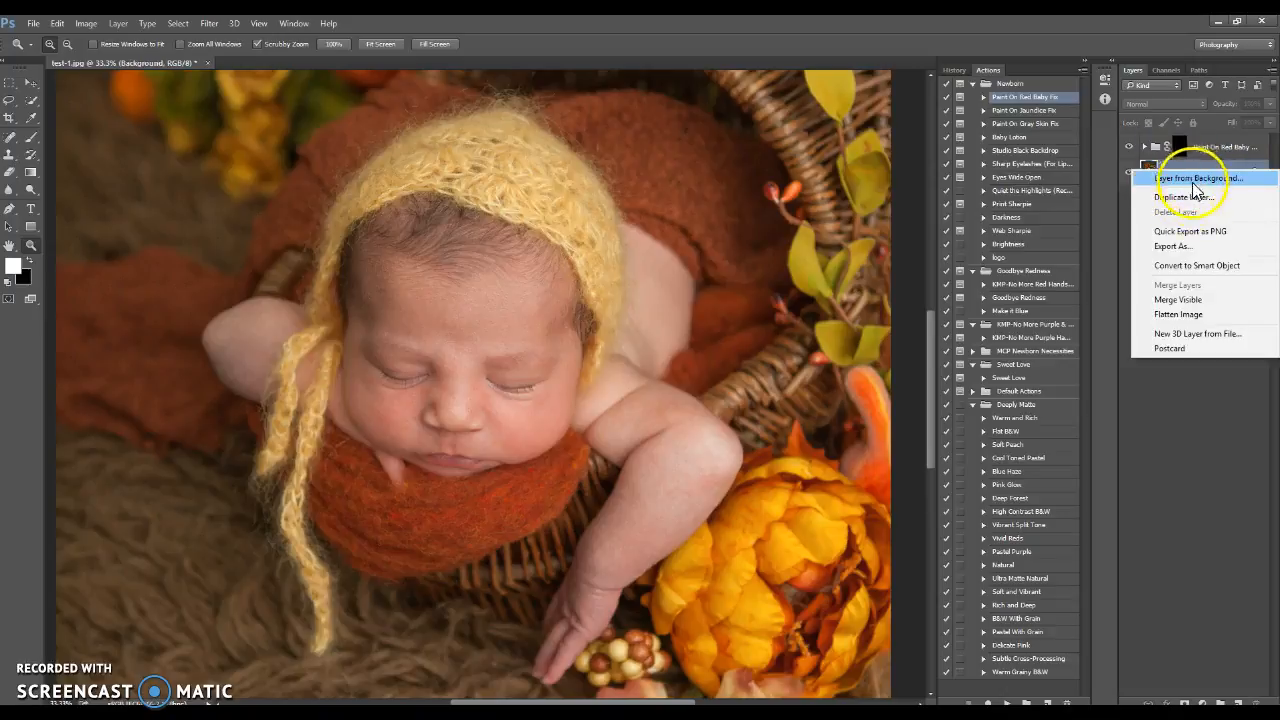
{"action": "left_click", "coordinate": [1180, 313]}
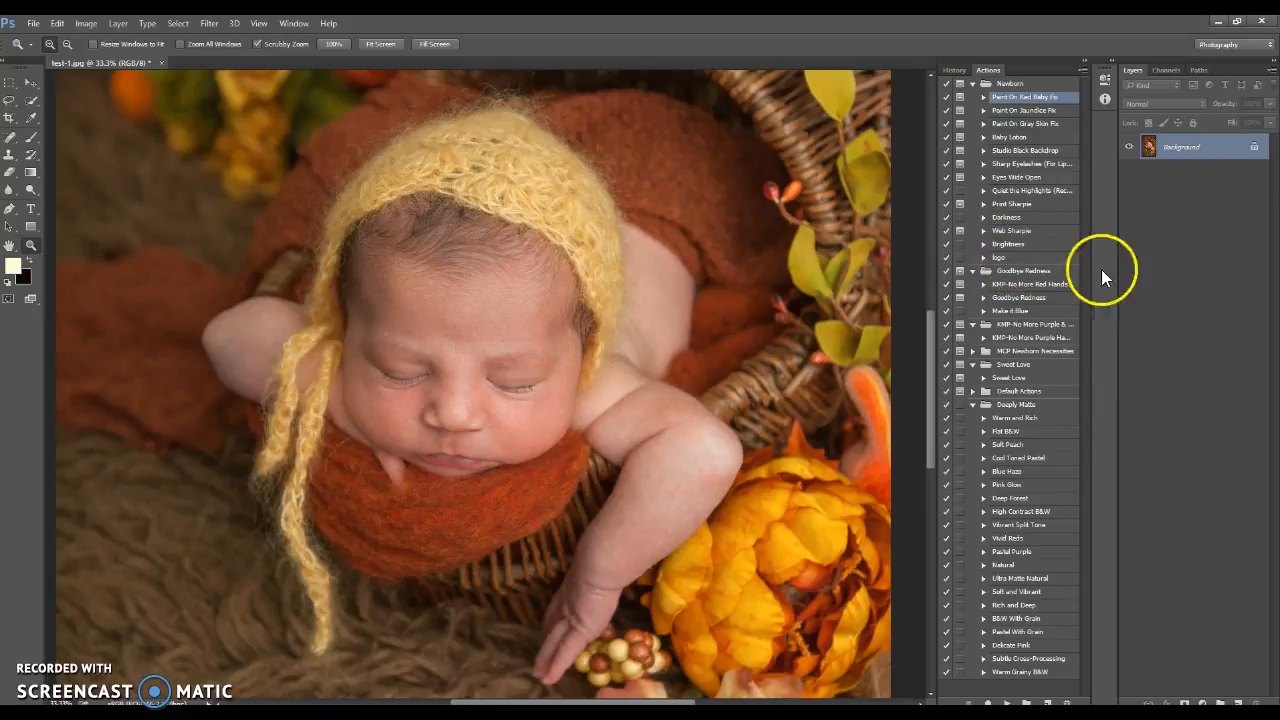
{"action": "left_click", "coordinate": [1017, 338]}
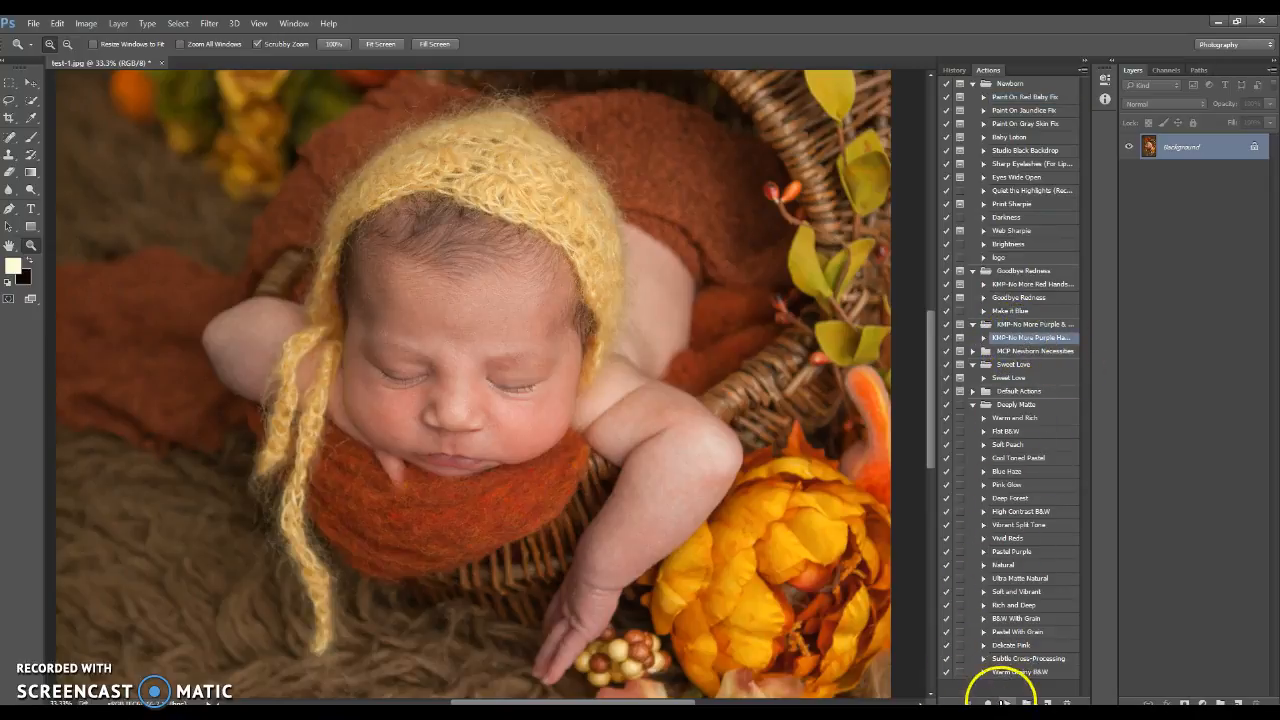
{"action": "left_click", "coordinate": [1006, 703]}
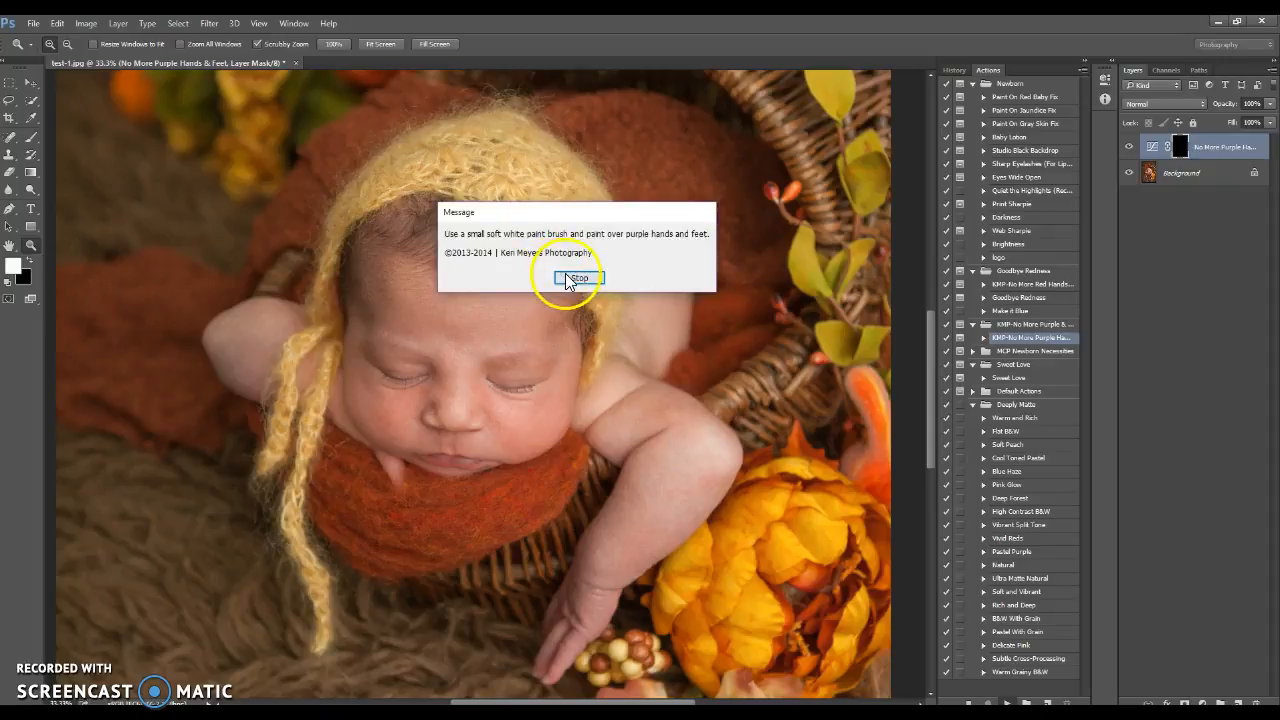
{"action": "left_click", "coordinate": [576, 278]}
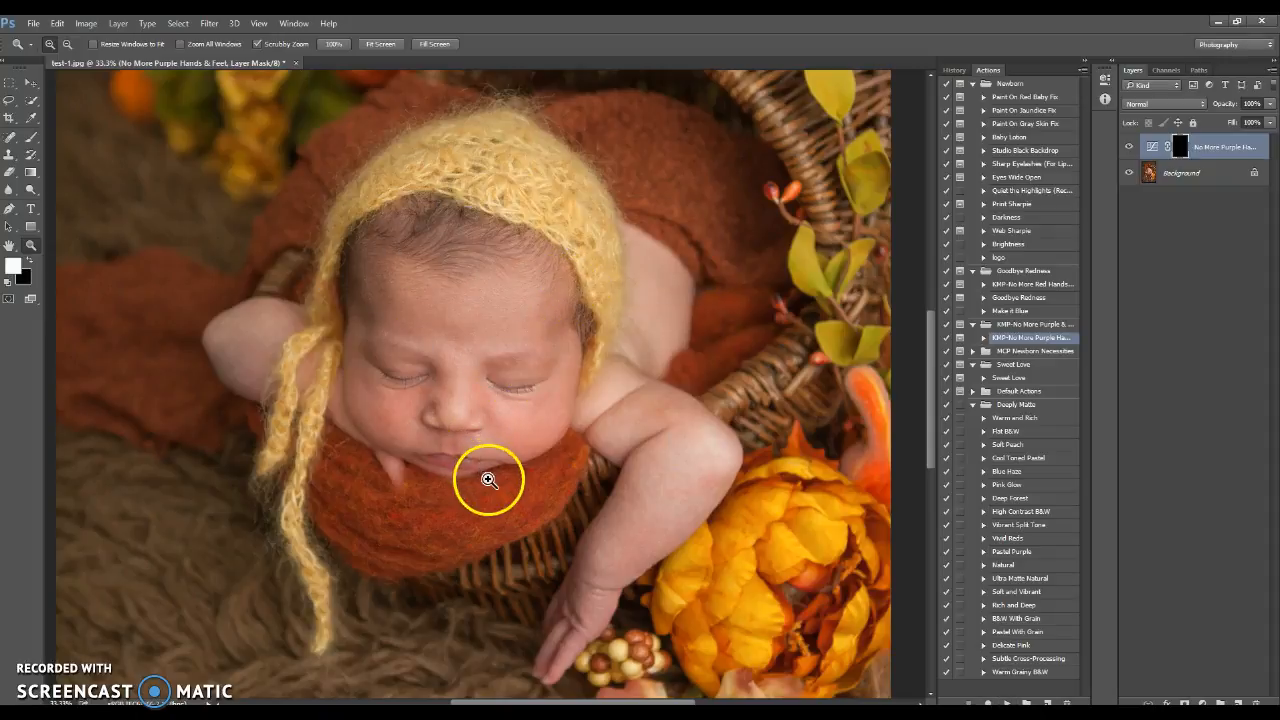
Enlarge the soft white brush to 148 px and paint the purple correction over the baby's hand and fingers.
{"action": "left_click", "coordinate": [488, 480]}
{"action": "left_click_drag", "start_coordinate": [931, 364], "coordinate": [931, 392]}
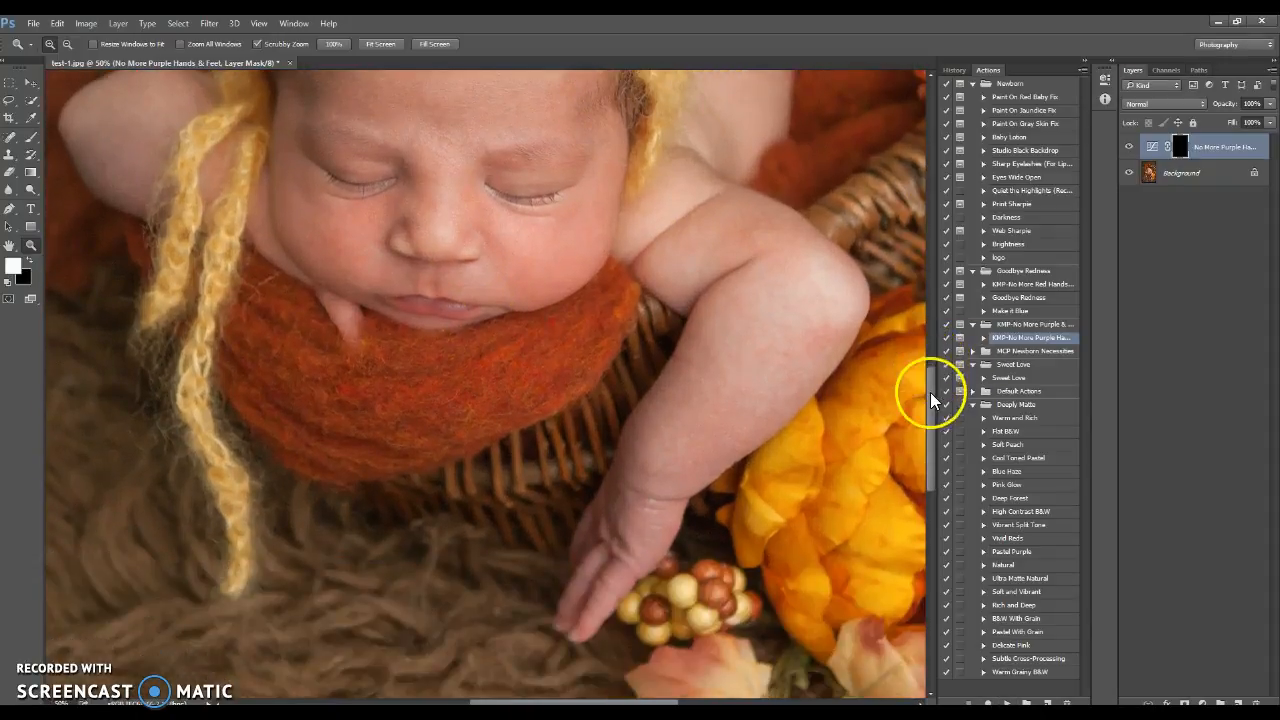
{"action": "left_click", "coordinate": [30, 138]}
{"action": "right_click", "coordinate": [708, 432]}
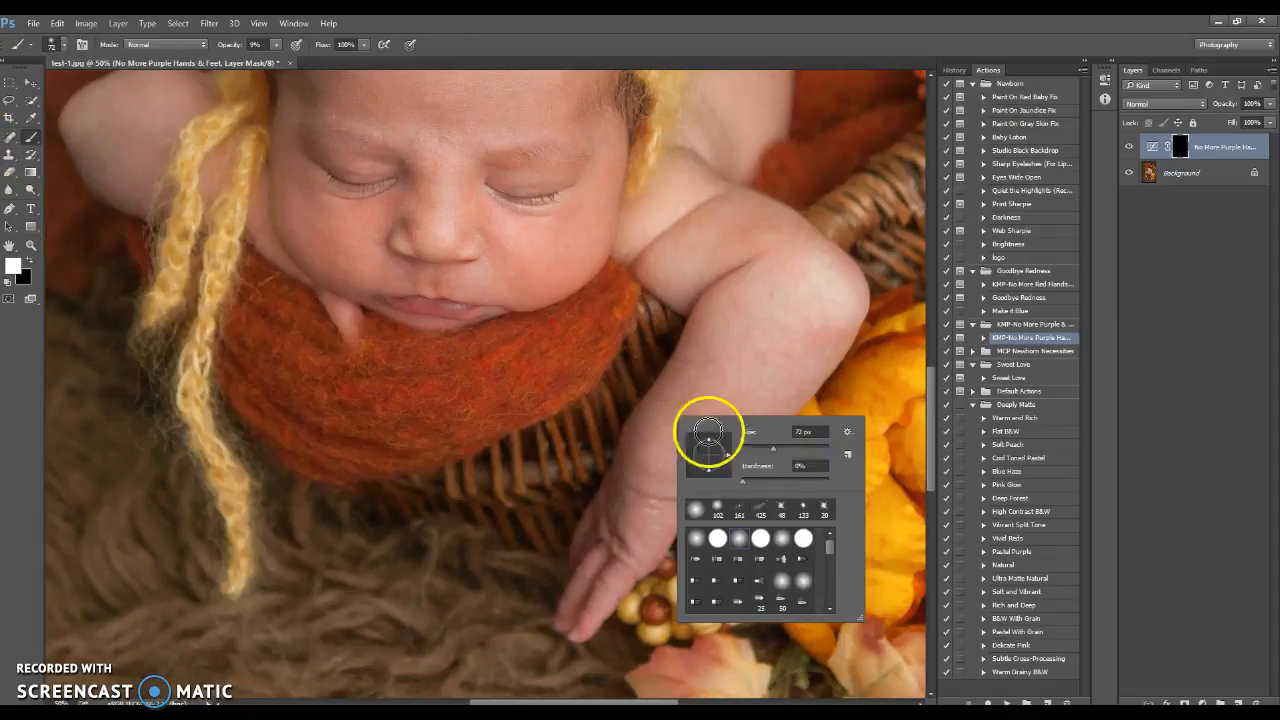
{"action": "left_click", "coordinate": [795, 446]}
{"action": "left_click", "coordinate": [600, 565]}
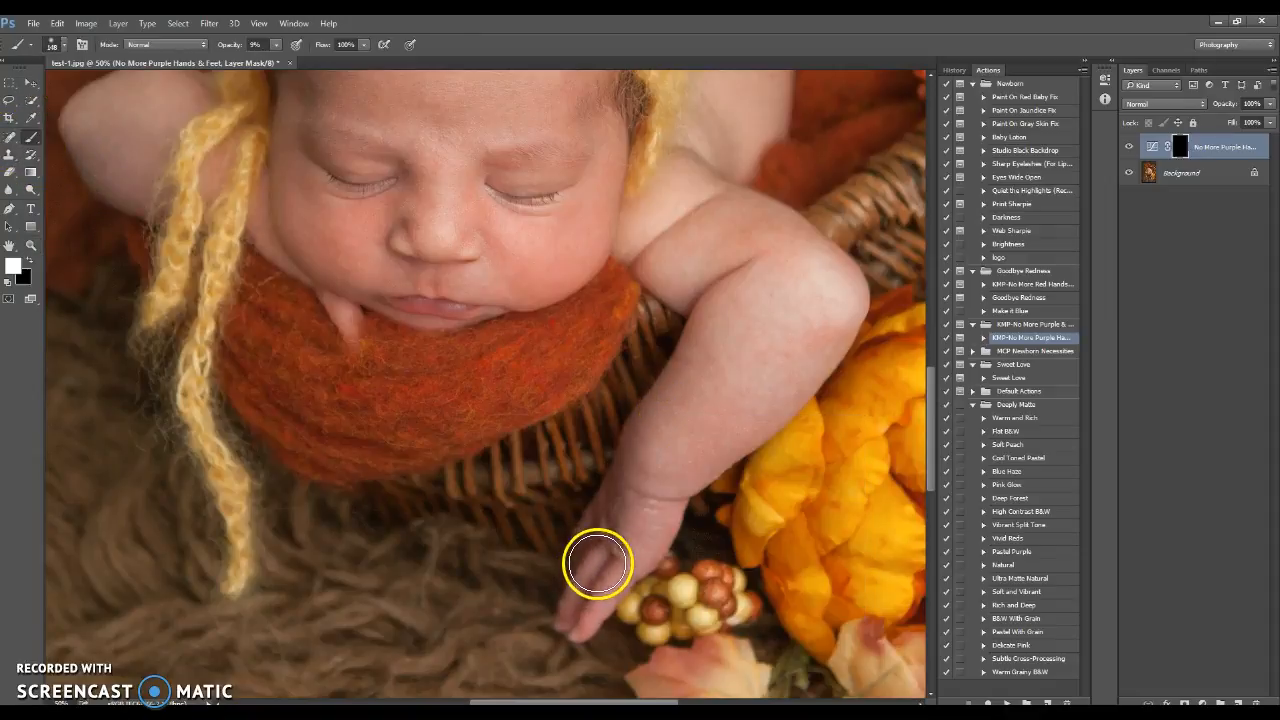
{"action": "mouse_move", "coordinate": [580, 600]}
{"action": "left_mouse_down"}
{"action": "mouse_move", "coordinate": [674, 515]}
{"action": "mouse_move", "coordinate": [654, 552]}
{"action": "mouse_move", "coordinate": [674, 515]}
{"action": "mouse_move", "coordinate": [654, 552]}
{"action": "mouse_move", "coordinate": [669, 512]}
{"action": "mouse_move", "coordinate": [640, 521]}
{"action": "mouse_move", "coordinate": [641, 499]}
{"action": "mouse_move", "coordinate": [624, 521]}
{"action": "mouse_move", "coordinate": [618, 467]}
{"action": "mouse_move", "coordinate": [645, 412]}
{"action": "mouse_move", "coordinate": [679, 474]}
{"action": "mouse_move", "coordinate": [697, 470]}
{"action": "mouse_move", "coordinate": [793, 392]}
{"action": "mouse_move", "coordinate": [828, 326]}
{"action": "mouse_move", "coordinate": [724, 392]}
{"action": "mouse_move", "coordinate": [697, 383]}
{"action": "mouse_move", "coordinate": [670, 395]}
{"action": "mouse_move", "coordinate": [712, 312]}
{"action": "mouse_move", "coordinate": [678, 373]}
{"action": "mouse_move", "coordinate": [679, 407]}
{"action": "mouse_move", "coordinate": [716, 390]}
{"action": "mouse_move", "coordinate": [708, 429]}
{"action": "mouse_move", "coordinate": [745, 404]}
{"action": "mouse_move", "coordinate": [774, 413]}
{"action": "mouse_move", "coordinate": [664, 500]}
{"action": "mouse_move", "coordinate": [662, 534]}
{"action": "mouse_move", "coordinate": [585, 617]}
{"action": "mouse_move", "coordinate": [603, 574]}
{"action": "mouse_move", "coordinate": [578, 595]}
{"action": "mouse_move", "coordinate": [618, 506]}
{"action": "mouse_move", "coordinate": [601, 523]}
{"action": "mouse_move", "coordinate": [632, 518]}
{"action": "mouse_move", "coordinate": [620, 479]}
{"action": "mouse_move", "coordinate": [640, 424]}
{"action": "mouse_move", "coordinate": [583, 546]}
{"action": "mouse_move", "coordinate": [634, 551]}
{"action": "mouse_move", "coordinate": [574, 600]}
{"action": "mouse_move", "coordinate": [651, 426]}
{"action": "mouse_move", "coordinate": [746, 443]}
{"action": "mouse_move", "coordinate": [734, 446]}
{"action": "mouse_move", "coordinate": [780, 409]}
{"action": "mouse_move", "coordinate": [791, 374]}
{"action": "mouse_move", "coordinate": [689, 463]}
{"action": "mouse_move", "coordinate": [711, 307]}
{"action": "mouse_move", "coordinate": [674, 403]}
{"action": "mouse_move", "coordinate": [681, 574]}
{"action": "left_mouse_up"}
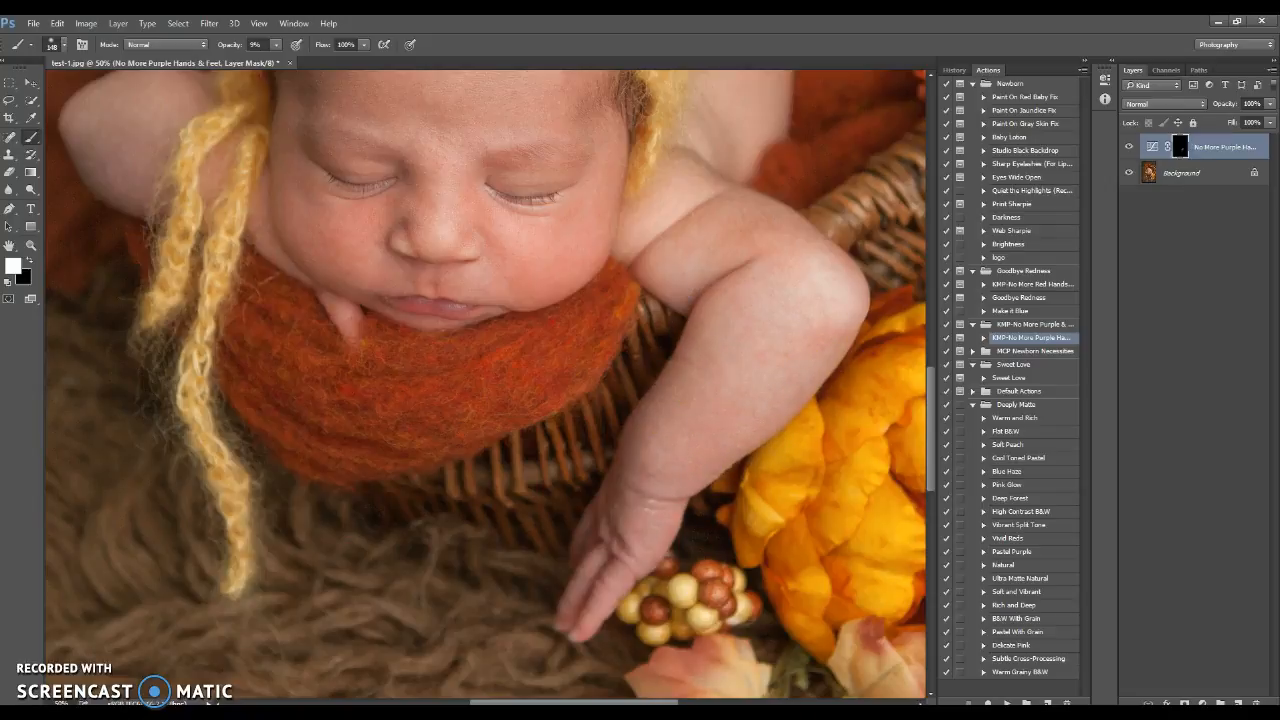
Hide the No More Purple Hands & Feet layer to compare the hand without the correction.
{"action": "left_click_drag", "start_coordinate": [651, 690], "coordinate": [626, 687]}
{"action": "mouse_move", "coordinate": [929, 404]}
{"action": "left_mouse_down"}
{"action": "mouse_move", "coordinate": [930, 380]}
{"action": "mouse_move", "coordinate": [930, 398]}
{"action": "left_mouse_up"}
{"action": "left_click", "coordinate": [1129, 148]}
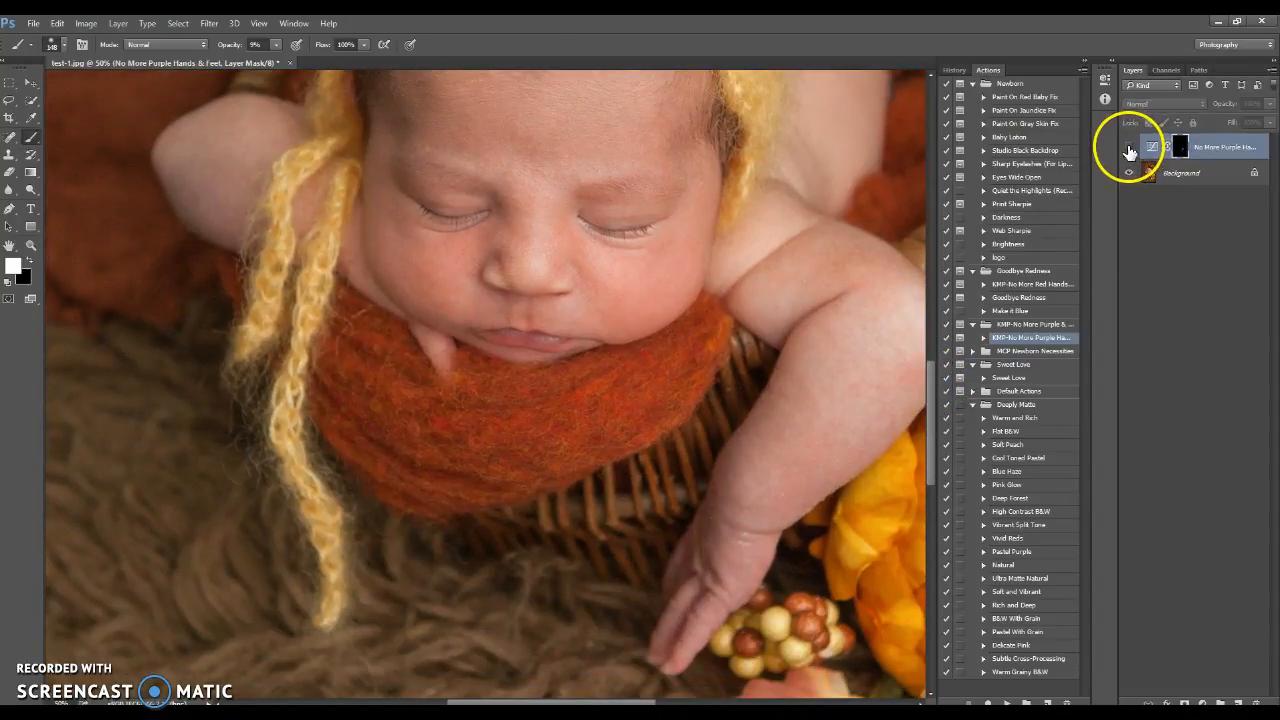
Brush the No More Purple Hands & Feet correction over the baby's upper body, comparing the layer hidden and shown.
{"action": "left_click", "coordinate": [1128, 149]}
{"action": "left_click", "coordinate": [1128, 149]}
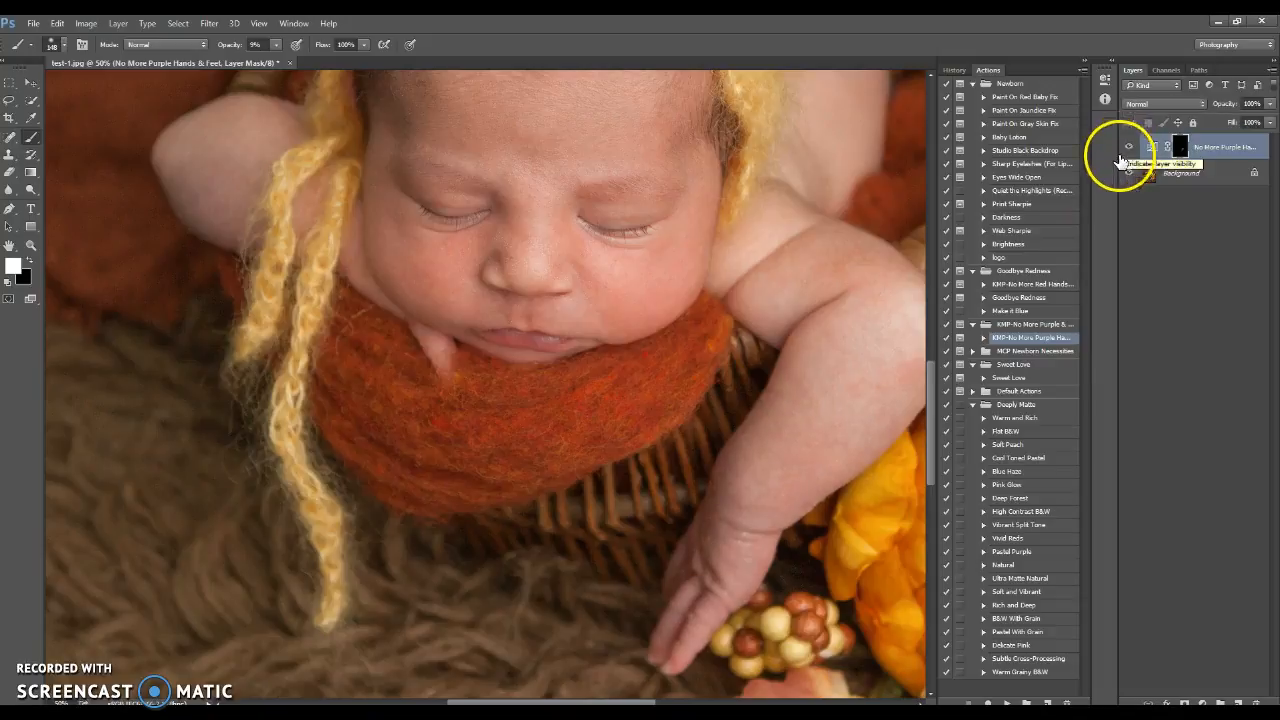
{"action": "left_click_drag", "start_coordinate": [931, 372], "coordinate": [716, 342]}
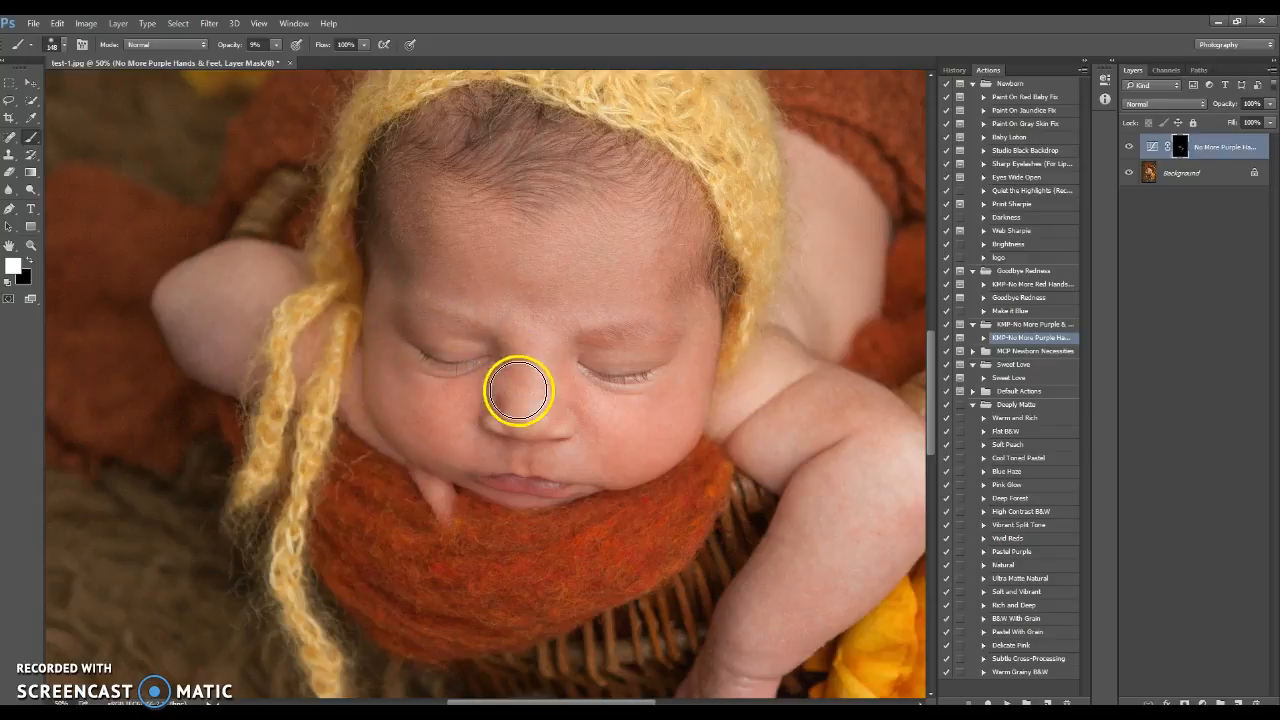
{"action": "left_click", "coordinate": [1127, 149]}
{"action": "left_click", "coordinate": [1127, 149]}
Flatten the image, run the KMP-No More Red Hands action, and dismiss its message.
{"action": "right_click", "coordinate": [1169, 183]}
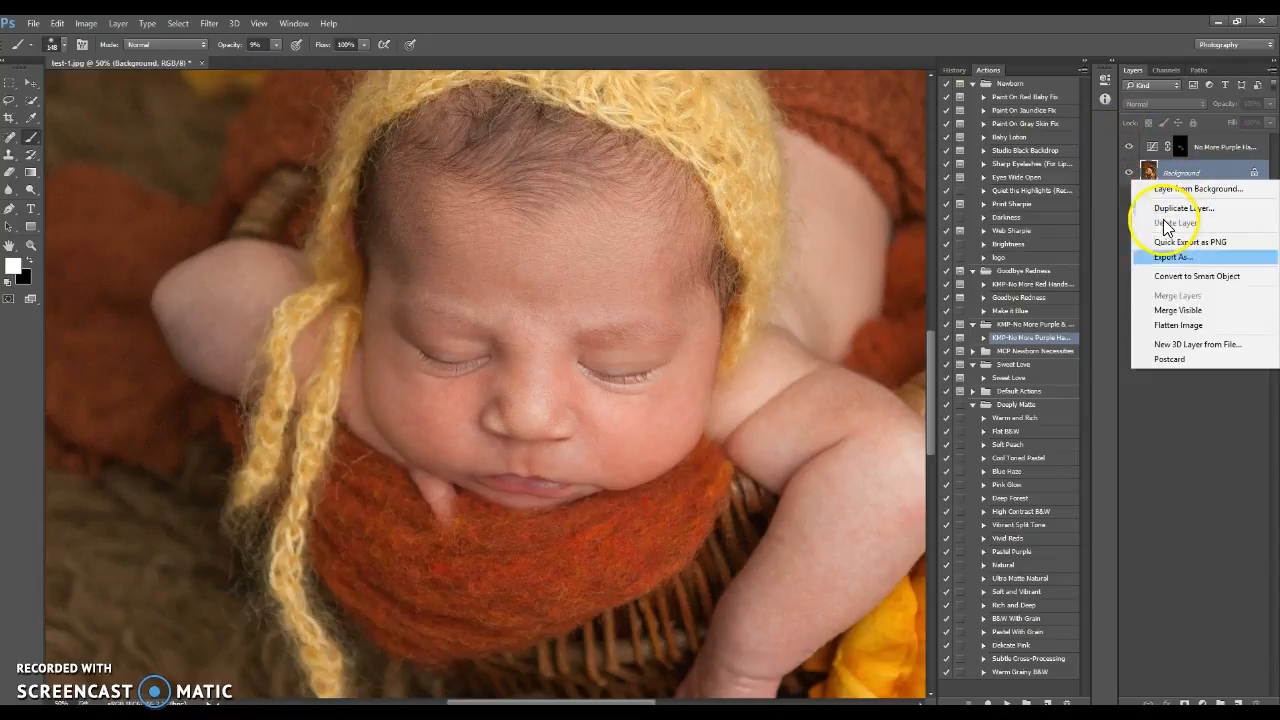
{"action": "left_click", "coordinate": [1160, 318]}
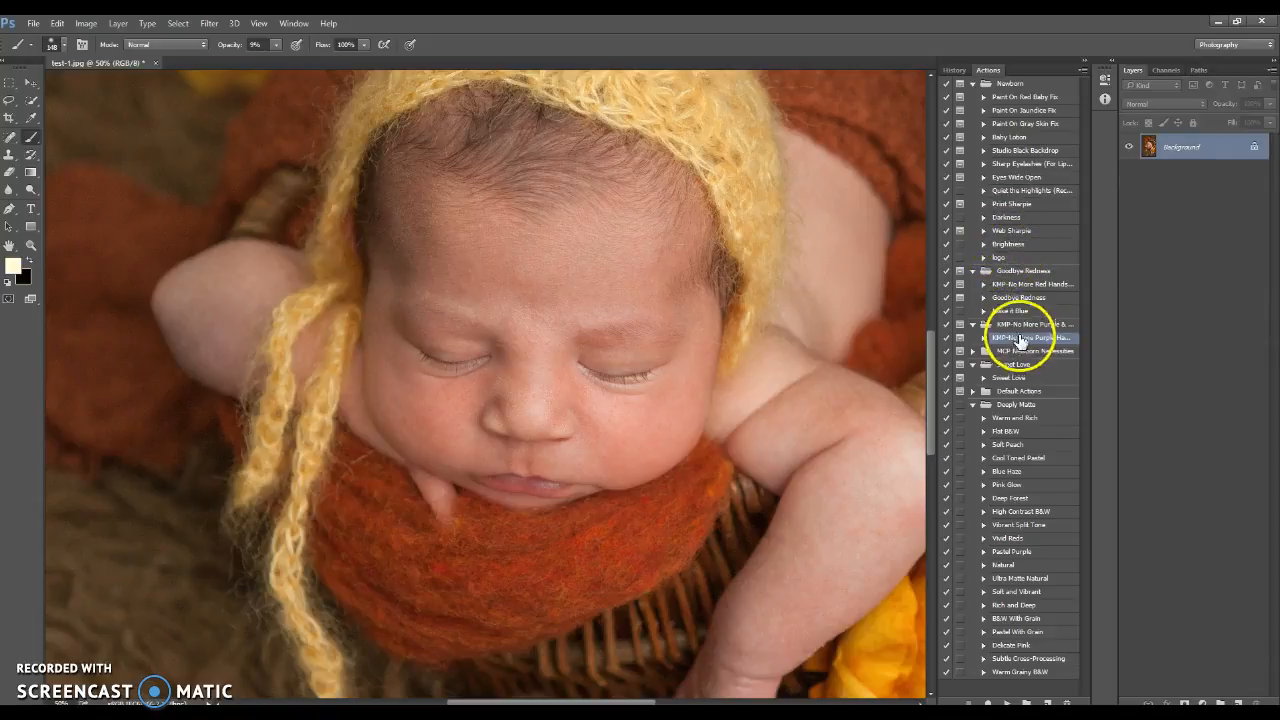
{"action": "left_click", "coordinate": [1024, 285]}
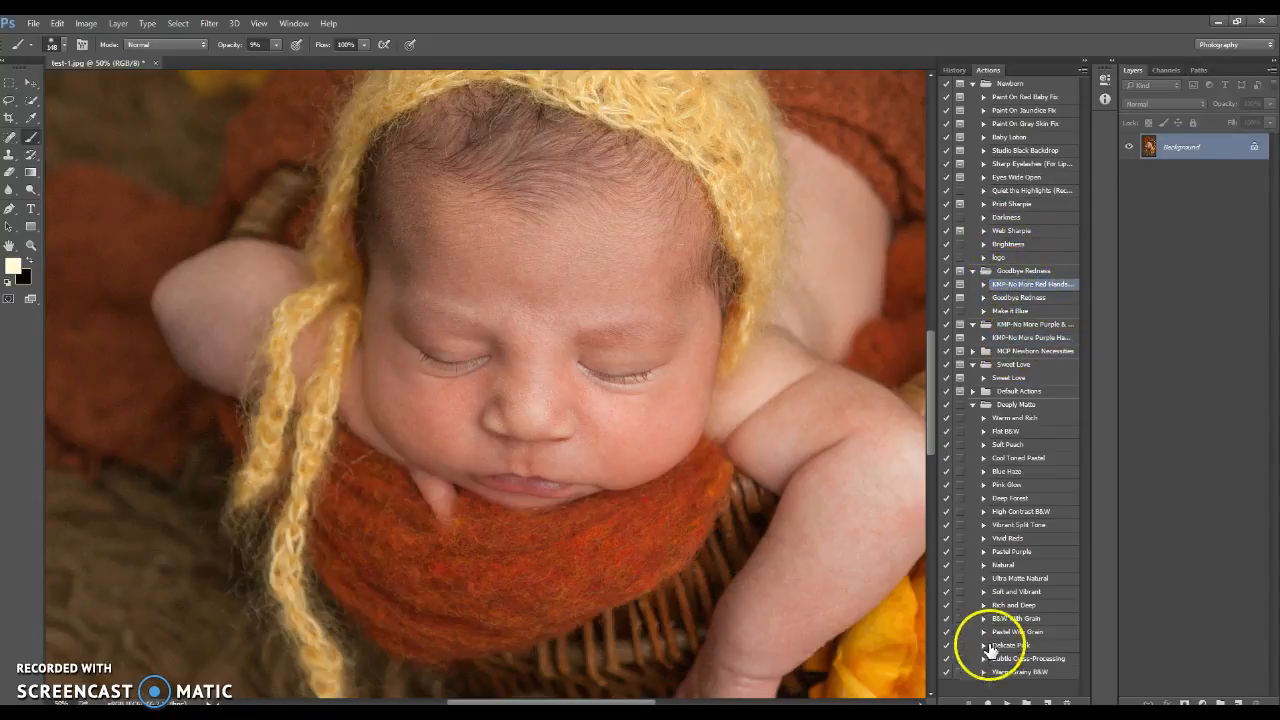
{"action": "left_click", "coordinate": [1007, 703]}
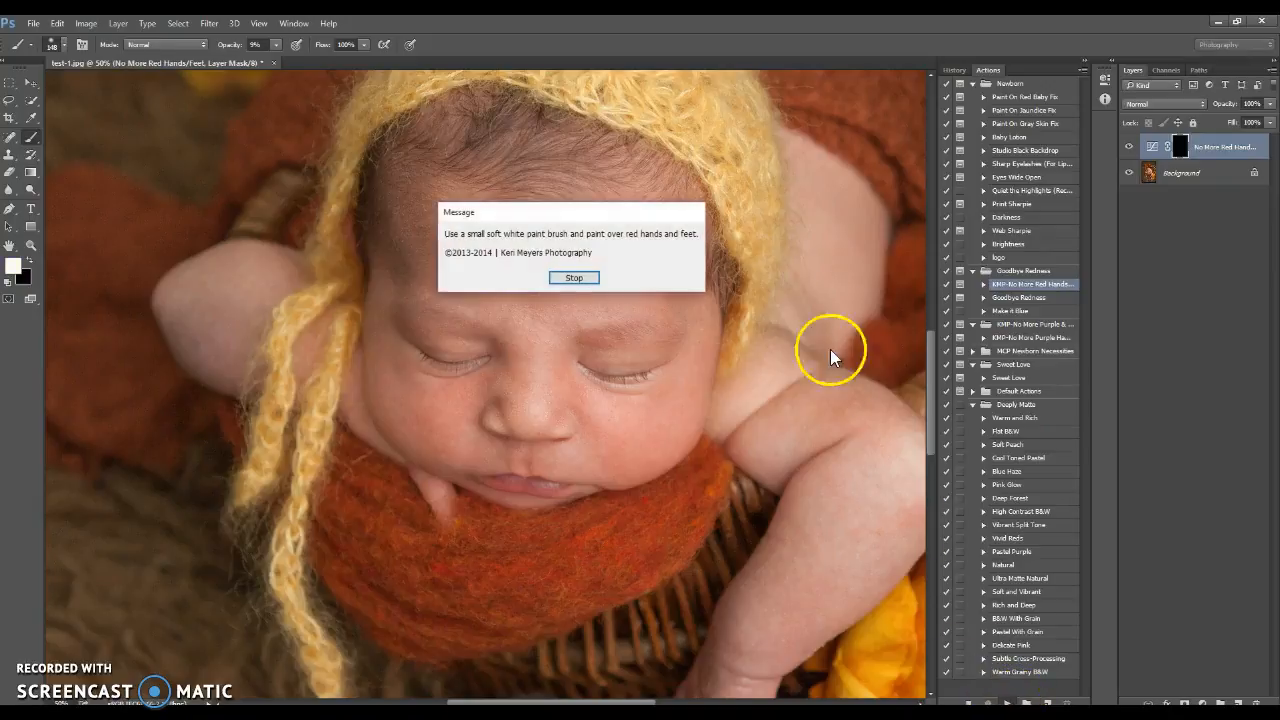
{"action": "left_click", "coordinate": [560, 274]}
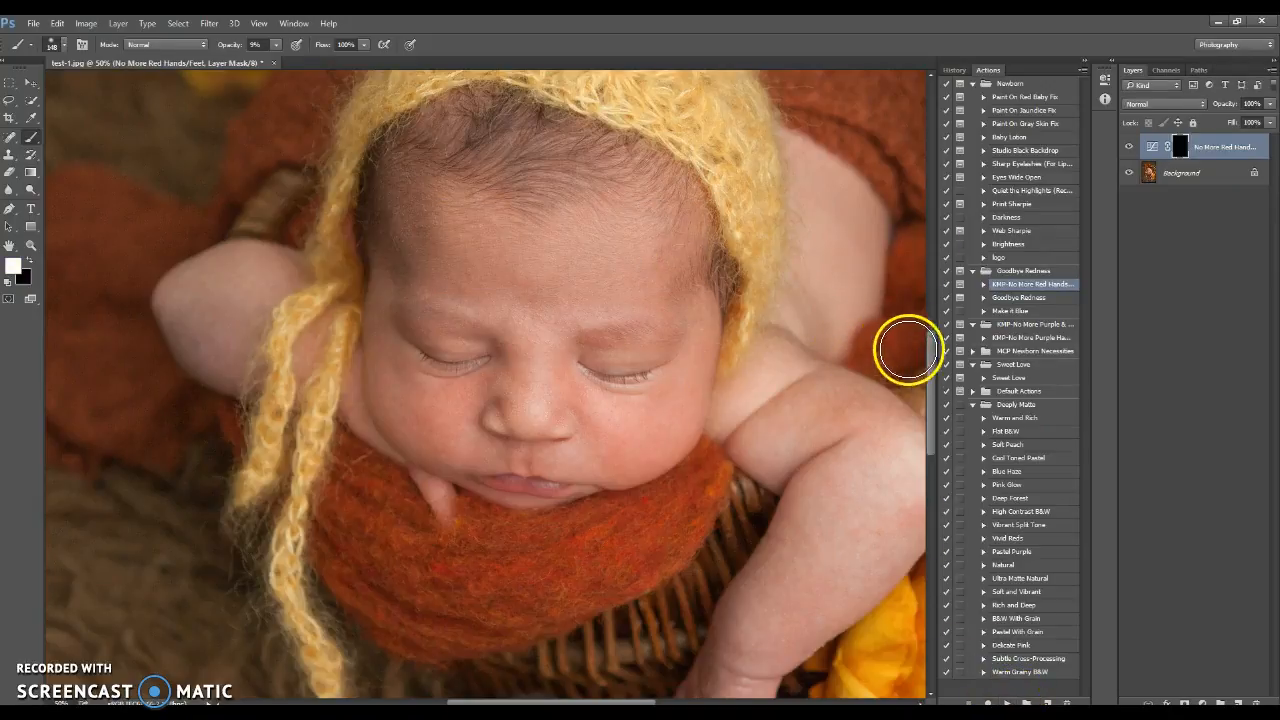
Set the brush opacity to 12% and paint the redness correction over the baby's hand and forearm.
{"action": "left_click_drag", "start_coordinate": [928, 346], "coordinate": [935, 388]}
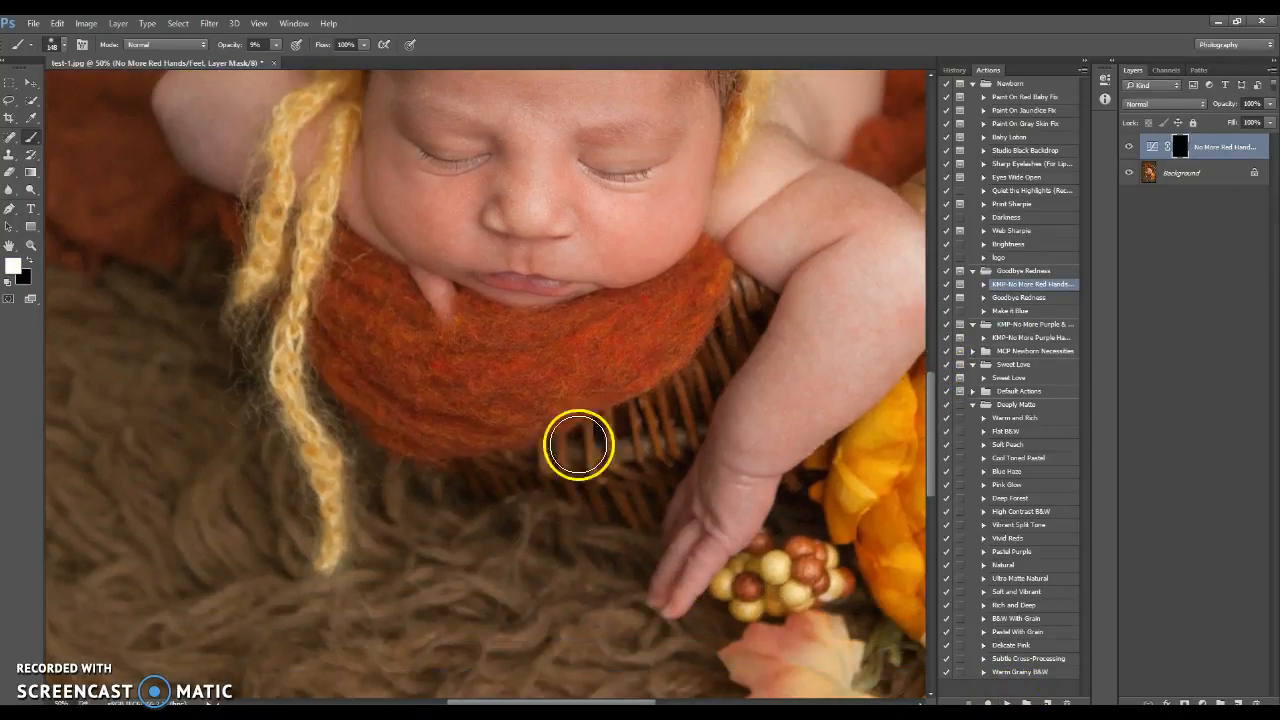
{"action": "left_click", "coordinate": [276, 46]}
{"action": "left_click_drag", "start_coordinate": [276, 60], "coordinate": [279, 60]}
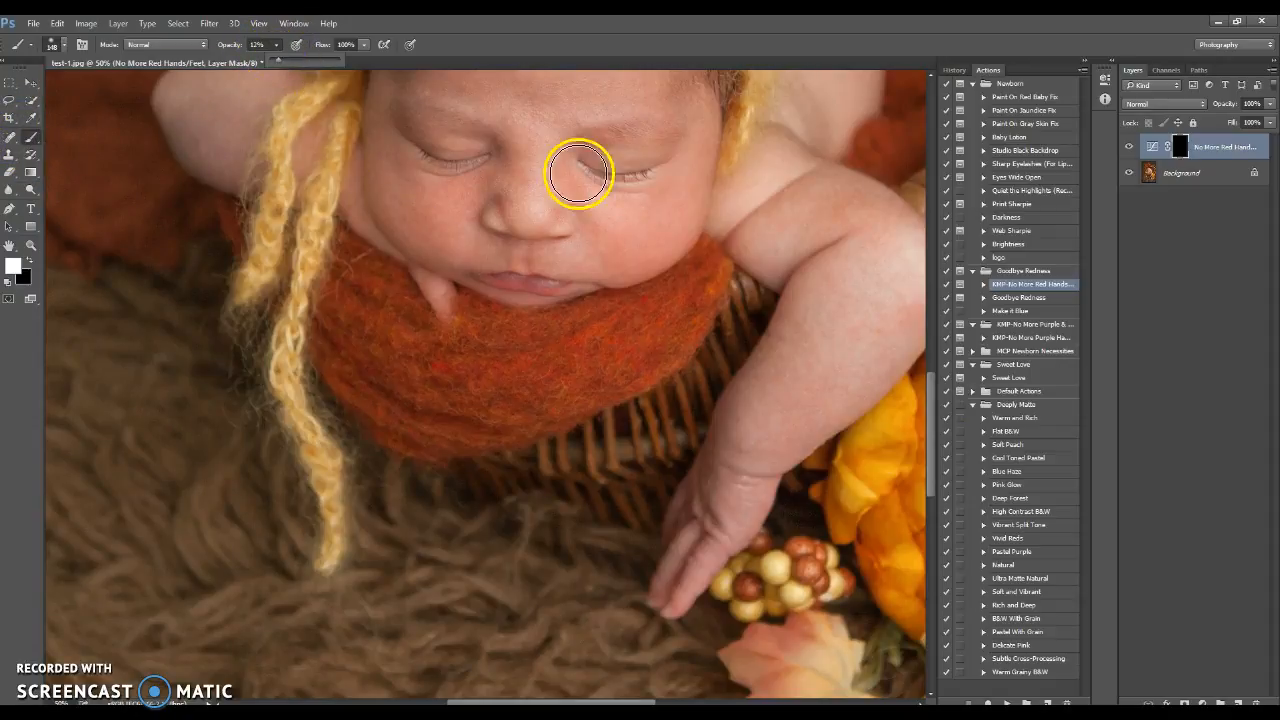
{"action": "mouse_move", "coordinate": [746, 502]}
{"action": "left_mouse_down"}
{"action": "mouse_move", "coordinate": [677, 587]}
{"action": "mouse_move", "coordinate": [683, 530]}
{"action": "mouse_move", "coordinate": [735, 417]}
{"action": "mouse_move", "coordinate": [751, 463]}
{"action": "mouse_move", "coordinate": [840, 392]}
{"action": "mouse_move", "coordinate": [807, 434]}
{"action": "mouse_move", "coordinate": [857, 385]}
{"action": "mouse_move", "coordinate": [818, 384]}
{"action": "mouse_move", "coordinate": [899, 317]}
{"action": "mouse_move", "coordinate": [848, 386]}
{"action": "mouse_move", "coordinate": [917, 313]}
{"action": "mouse_move", "coordinate": [790, 436]}
{"action": "mouse_move", "coordinate": [725, 546]}
{"action": "mouse_move", "coordinate": [731, 433]}
{"action": "mouse_move", "coordinate": [803, 286]}
{"action": "mouse_move", "coordinate": [745, 247]}
{"action": "left_mouse_up"}
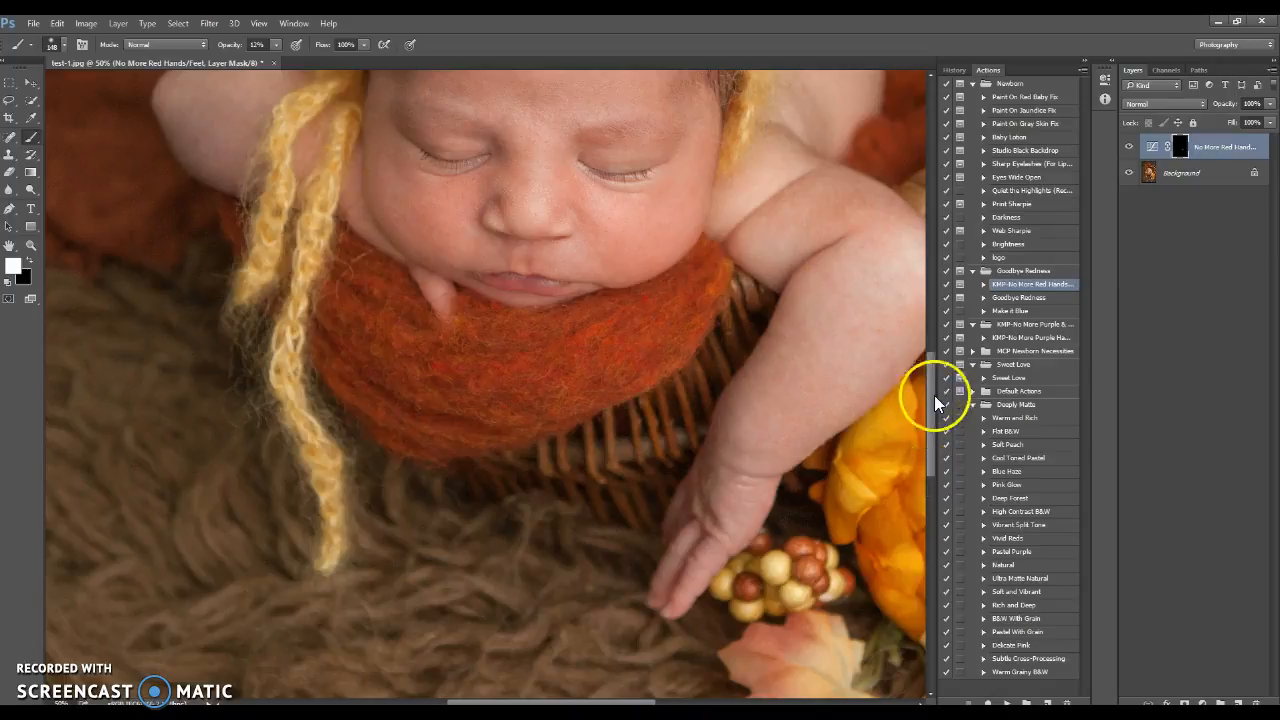
Adjust the brush size and paint the redness correction over the baby's forehead, cheeks and chin.
{"action": "left_click_drag", "start_coordinate": [935, 403], "coordinate": [943, 360]}
{"action": "mouse_move", "coordinate": [575, 447]}
{"action": "left_mouse_down"}
{"action": "mouse_move", "coordinate": [590, 520]}
{"action": "mouse_move", "coordinate": [591, 508]}
{"action": "mouse_move", "coordinate": [688, 514]}
{"action": "mouse_move", "coordinate": [676, 434]}
{"action": "mouse_move", "coordinate": [709, 406]}
{"action": "left_mouse_up"}
{"action": "right_click", "coordinate": [712, 410]}
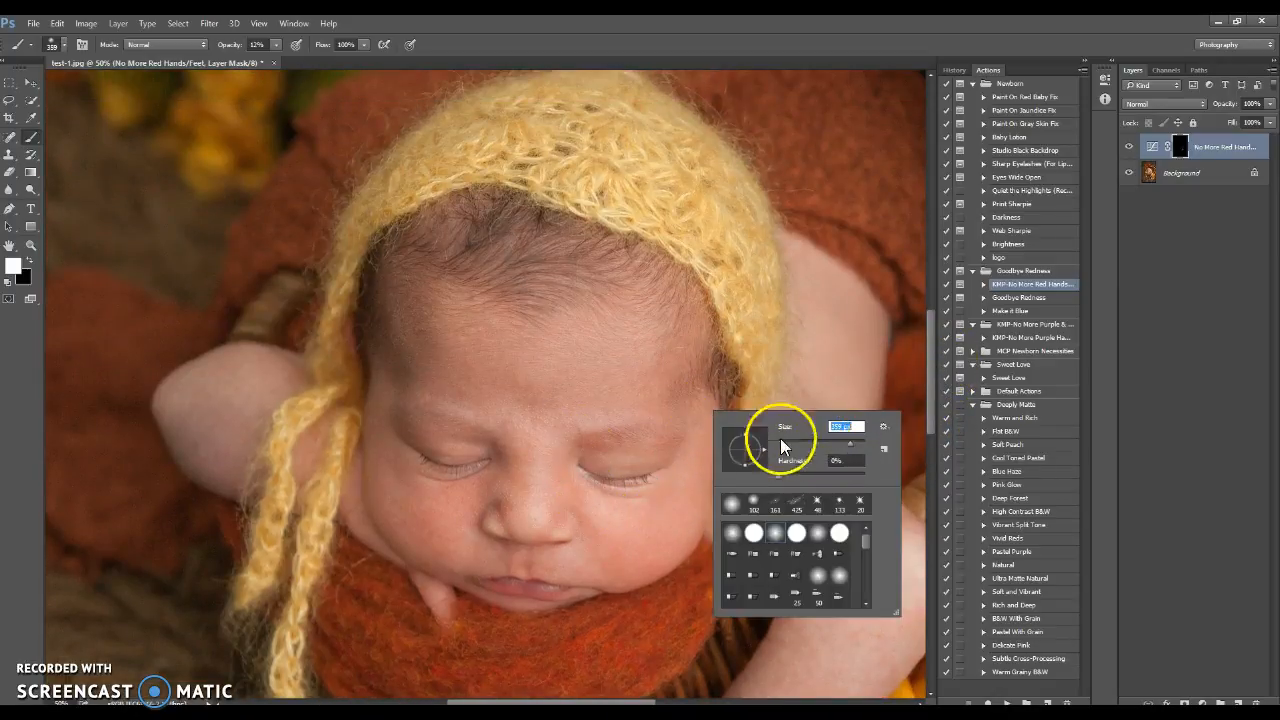
{"action": "left_click", "coordinate": [594, 434]}
{"action": "mouse_move", "coordinate": [656, 558]}
{"action": "left_mouse_down"}
{"action": "mouse_move", "coordinate": [626, 559]}
{"action": "mouse_move", "coordinate": [656, 535]}
{"action": "mouse_move", "coordinate": [598, 566]}
{"action": "mouse_move", "coordinate": [457, 541]}
{"action": "mouse_move", "coordinate": [466, 522]}
{"action": "mouse_move", "coordinate": [416, 518]}
{"action": "mouse_move", "coordinate": [494, 473]}
{"action": "mouse_move", "coordinate": [427, 507]}
{"action": "mouse_move", "coordinate": [401, 481]}
{"action": "mouse_move", "coordinate": [383, 424]}
{"action": "mouse_move", "coordinate": [400, 440]}
{"action": "mouse_move", "coordinate": [457, 411]}
{"action": "mouse_move", "coordinate": [448, 360]}
{"action": "mouse_move", "coordinate": [515, 395]}
{"action": "mouse_move", "coordinate": [522, 430]}
{"action": "mouse_move", "coordinate": [522, 494]}
{"action": "mouse_move", "coordinate": [448, 538]}
{"action": "mouse_move", "coordinate": [455, 574]}
{"action": "mouse_move", "coordinate": [525, 447]}
{"action": "mouse_move", "coordinate": [601, 414]}
{"action": "mouse_move", "coordinate": [665, 427]}
{"action": "mouse_move", "coordinate": [691, 451]}
{"action": "mouse_move", "coordinate": [630, 482]}
{"action": "mouse_move", "coordinate": [500, 592]}
{"action": "mouse_move", "coordinate": [474, 589]}
{"action": "mouse_move", "coordinate": [511, 607]}
{"action": "mouse_move", "coordinate": [563, 600]}
{"action": "left_mouse_up"}
Reduce the brush to 77 px and paint the redness correction around the mouth, finger and bent arm beside the bonnet ties.
{"action": "right_click", "coordinate": [612, 408]}
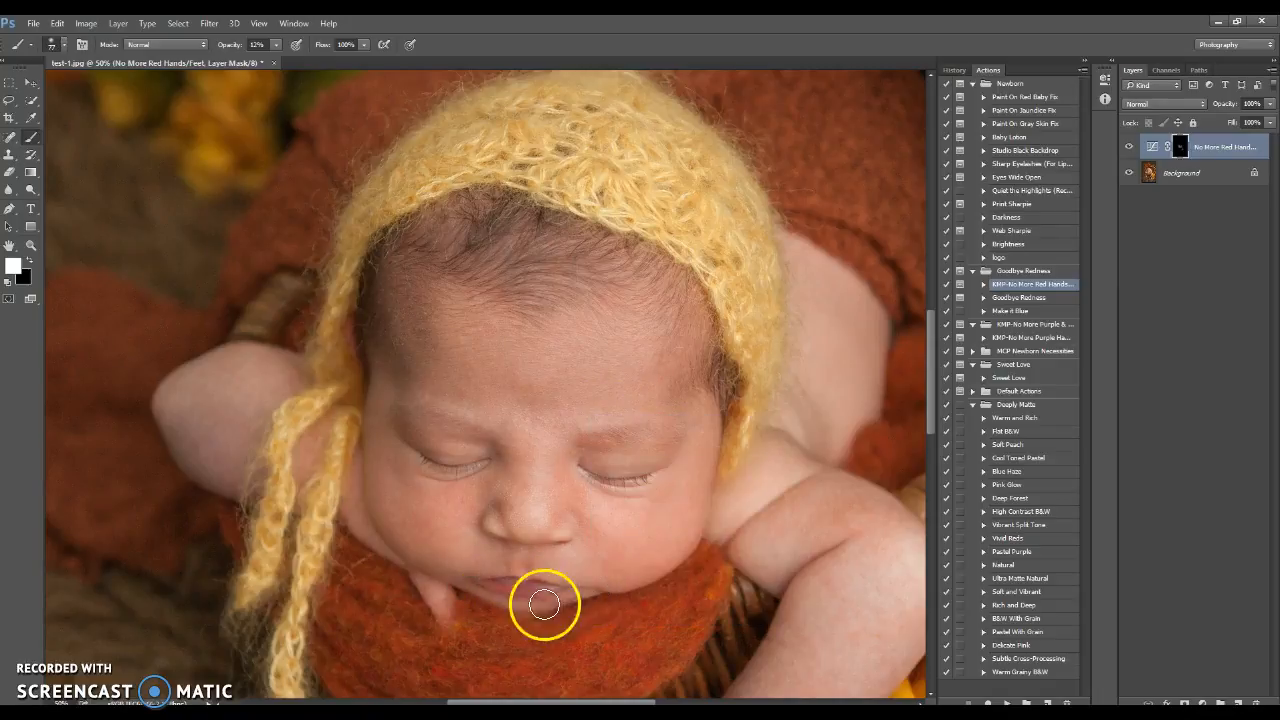
{"action": "mouse_move", "coordinate": [455, 585]}
{"action": "left_mouse_down"}
{"action": "mouse_move", "coordinate": [413, 559]}
{"action": "mouse_move", "coordinate": [423, 583]}
{"action": "mouse_move", "coordinate": [446, 582]}
{"action": "mouse_move", "coordinate": [411, 574]}
{"action": "mouse_move", "coordinate": [445, 619]}
{"action": "mouse_move", "coordinate": [384, 530]}
{"action": "mouse_move", "coordinate": [352, 525]}
{"action": "mouse_move", "coordinate": [372, 538]}
{"action": "mouse_move", "coordinate": [343, 494]}
{"action": "mouse_move", "coordinate": [358, 488]}
{"action": "mouse_move", "coordinate": [360, 459]}
{"action": "mouse_move", "coordinate": [361, 488]}
{"action": "mouse_move", "coordinate": [205, 409]}
{"action": "mouse_move", "coordinate": [220, 462]}
{"action": "left_mouse_up"}
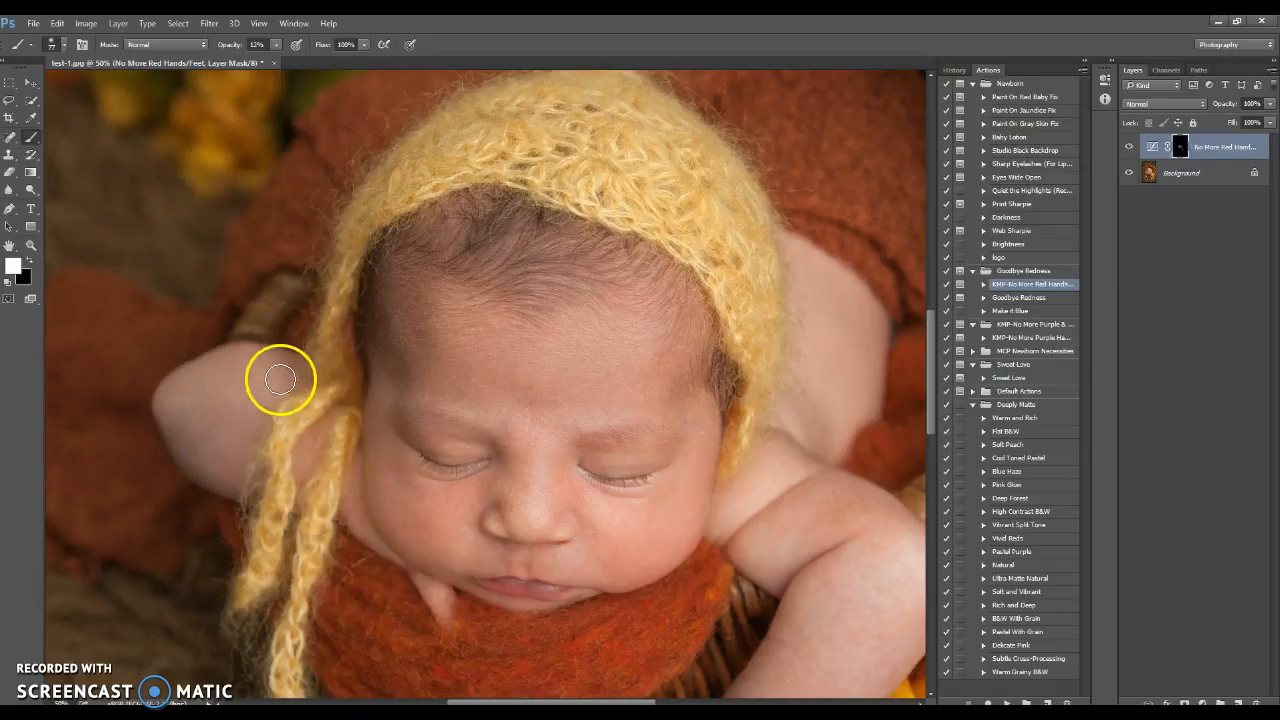
{"action": "mouse_move", "coordinate": [193, 373]}
{"action": "left_mouse_down"}
{"action": "mouse_move", "coordinate": [306, 359]}
{"action": "mouse_move", "coordinate": [209, 402]}
{"action": "mouse_move", "coordinate": [219, 455]}
{"action": "mouse_move", "coordinate": [181, 444]}
{"action": "mouse_move", "coordinate": [195, 465]}
{"action": "mouse_move", "coordinate": [257, 485]}
{"action": "mouse_move", "coordinate": [221, 471]}
{"action": "mouse_move", "coordinate": [269, 402]}
{"action": "mouse_move", "coordinate": [210, 452]}
{"action": "mouse_move", "coordinate": [8, 347]}
{"action": "left_mouse_up"}
View the whole portrait and toggle the No More Red Hands/Feet layer to compare the skin tones.
{"action": "left_click", "coordinate": [32, 242]}
{"action": "right_click", "coordinate": [475, 336]}
{"action": "left_click", "coordinate": [490, 342]}
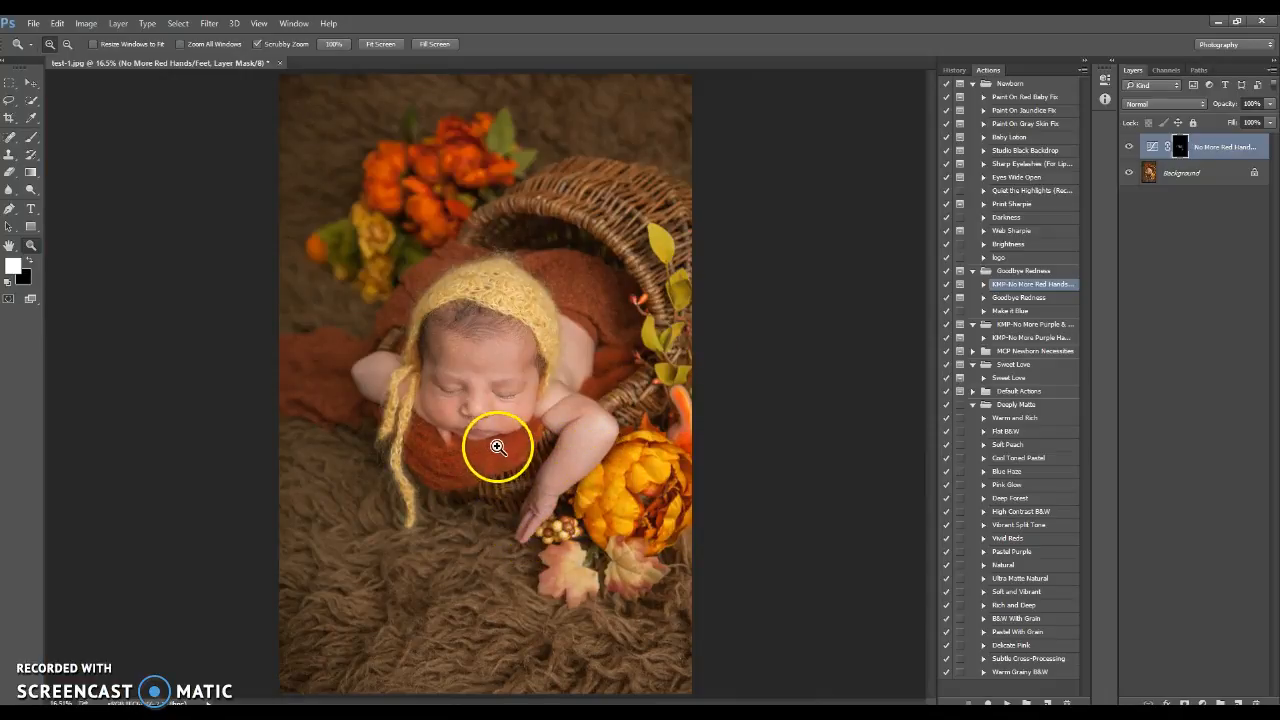
{"action": "left_click", "coordinate": [1129, 148]}
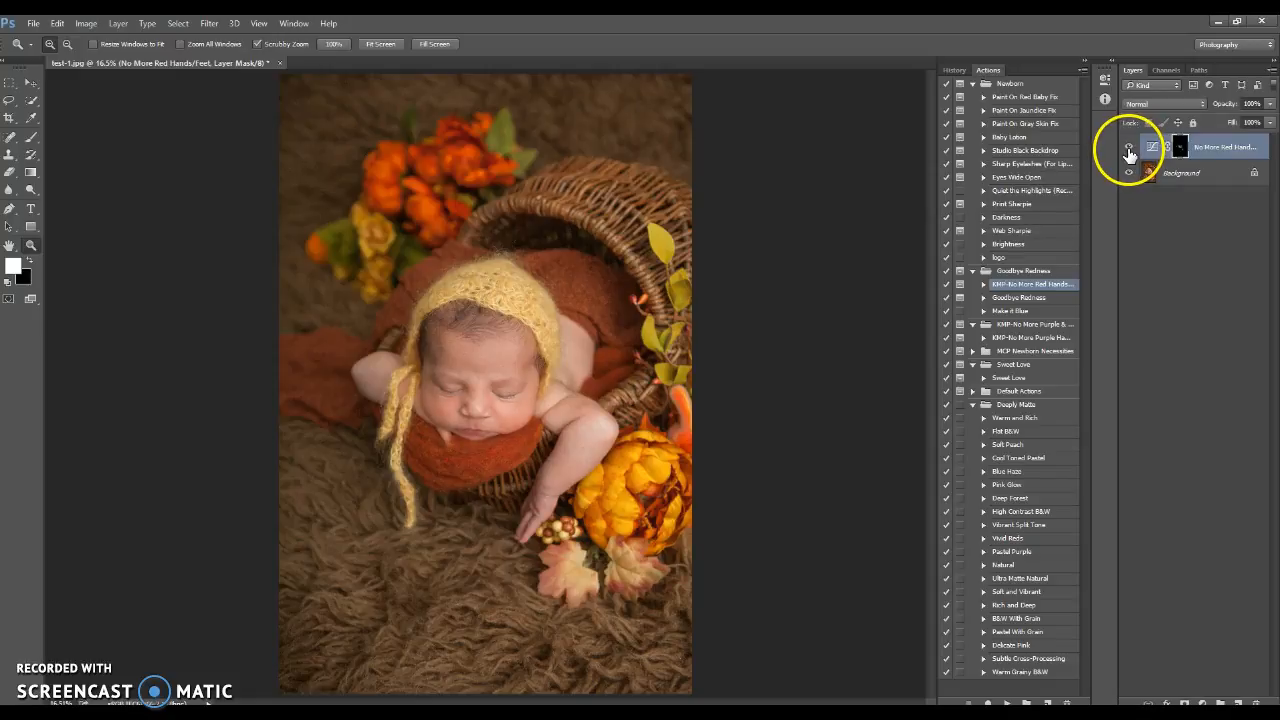
Flatten the corrected image, run the KMP-No More Red Hands action again, and dismiss its message.
{"action": "right_click", "coordinate": [1178, 178]}
{"action": "left_click", "coordinate": [1171, 316]}
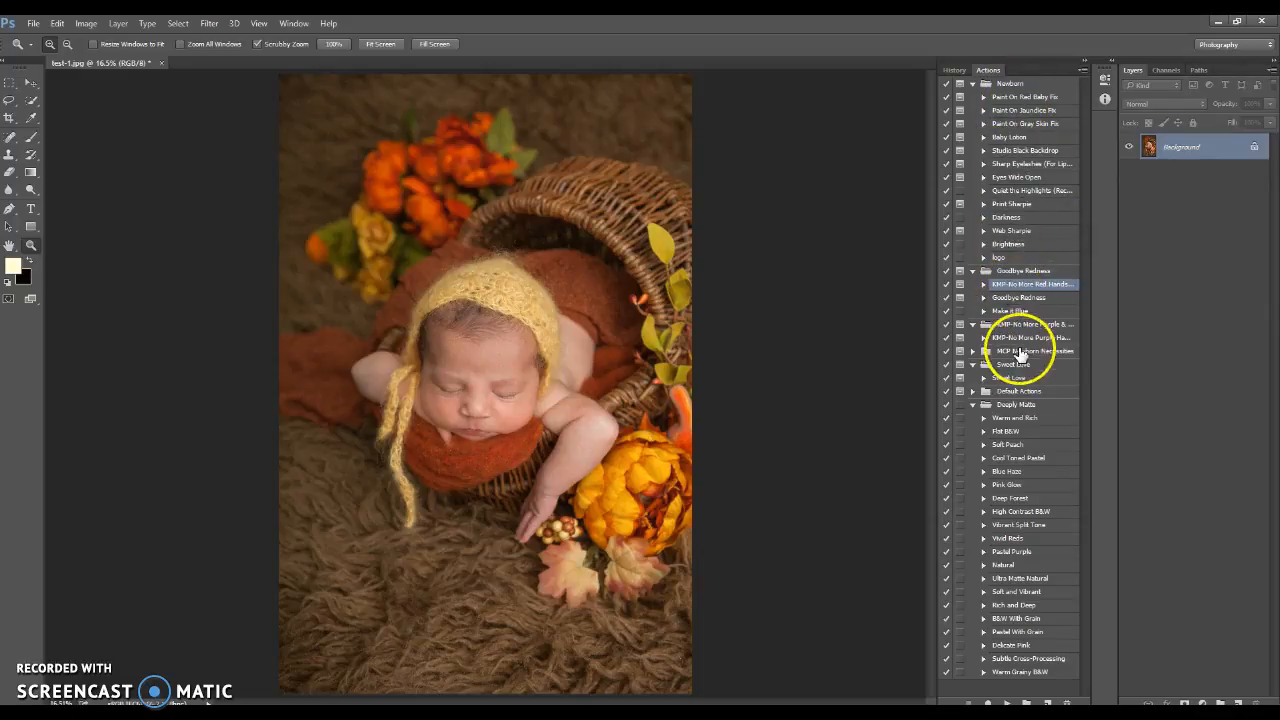
{"action": "left_click", "coordinate": [1022, 339]}
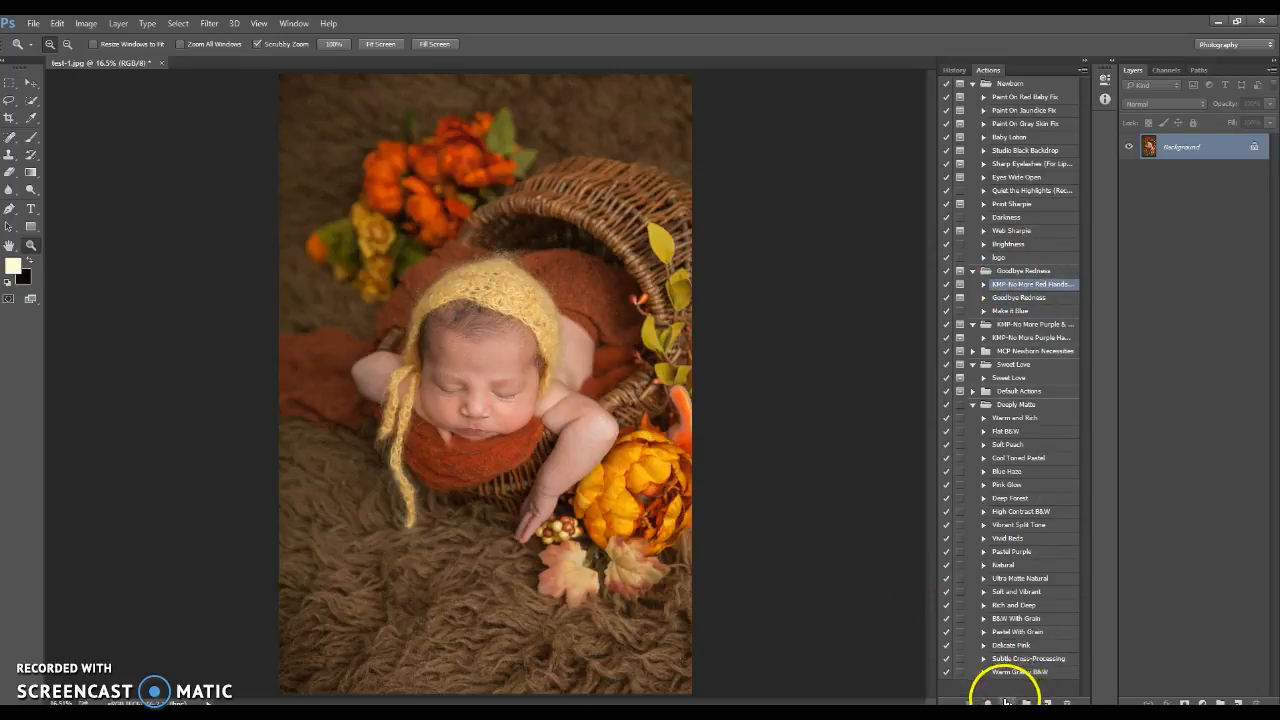
{"action": "left_click", "coordinate": [1005, 703]}
{"action": "left_click", "coordinate": [574, 277]}
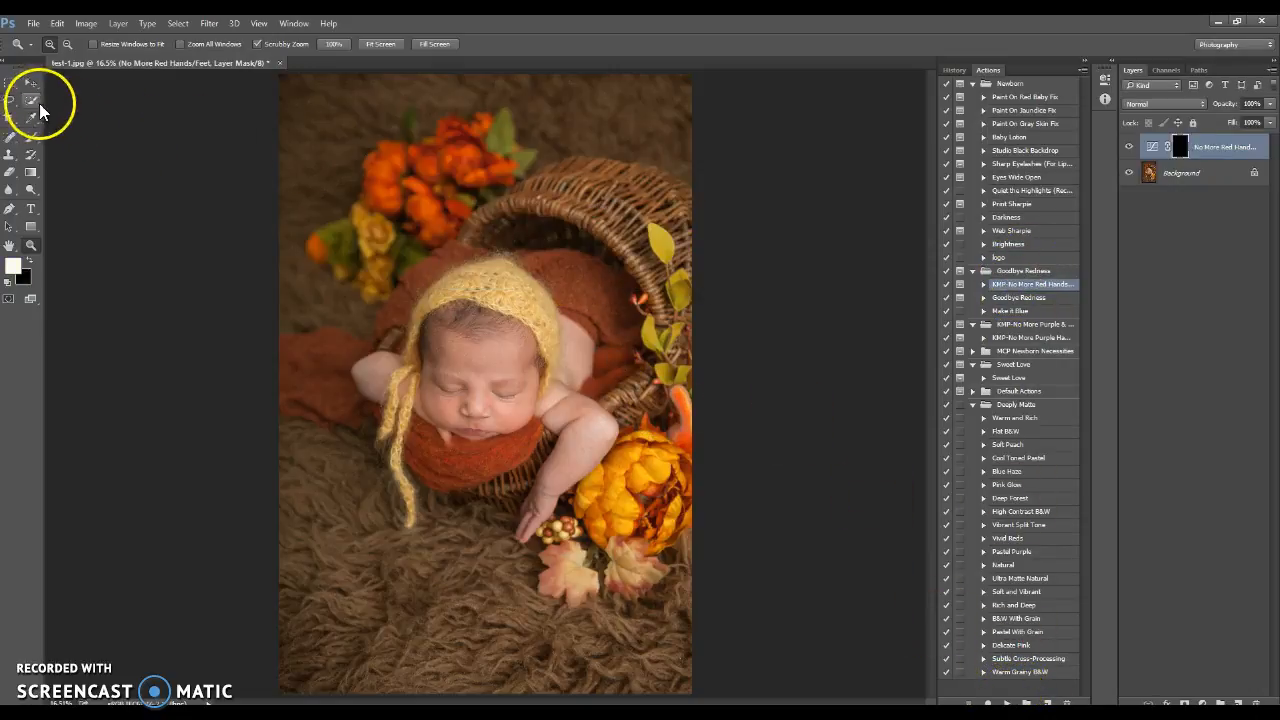
Enlarge the brush to 312 px and paint the redness correction over the outstretched arm and hand, toggling the layer to compare.
{"action": "left_click", "coordinate": [32, 137]}
{"action": "right_click", "coordinate": [619, 459]}
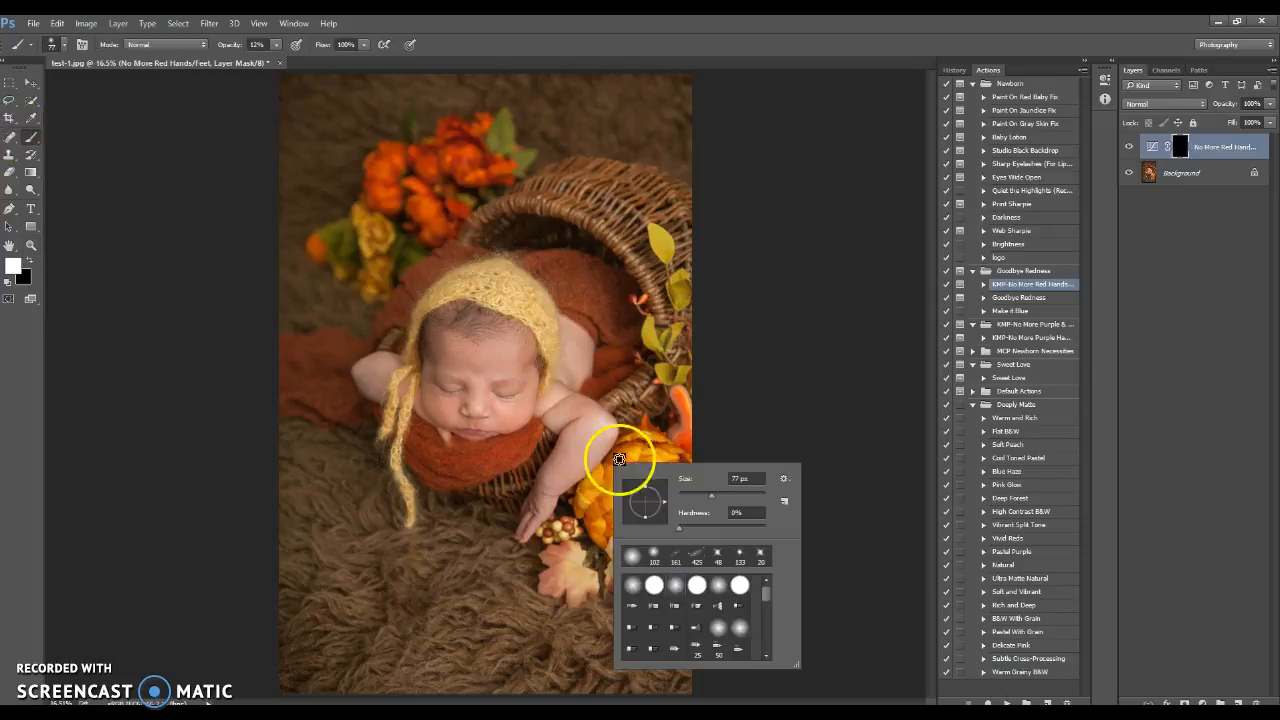
{"action": "left_click", "coordinate": [747, 494]}
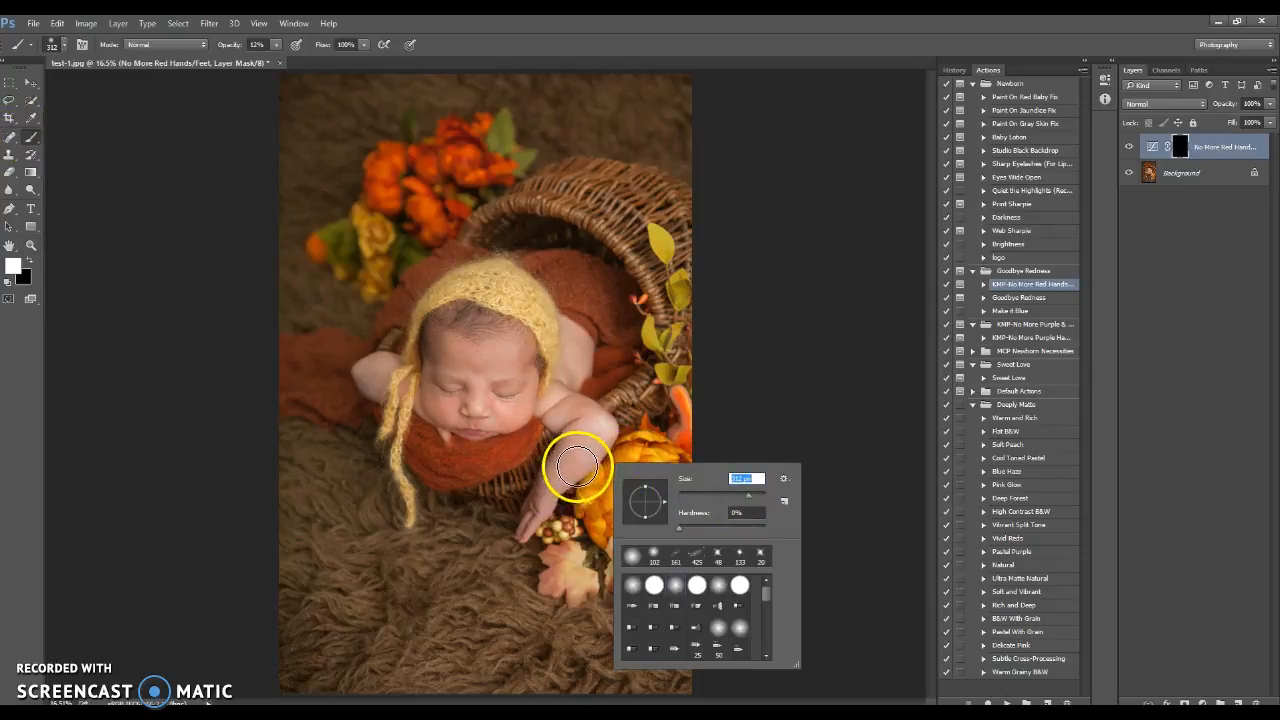
{"action": "left_click", "coordinate": [579, 468]}
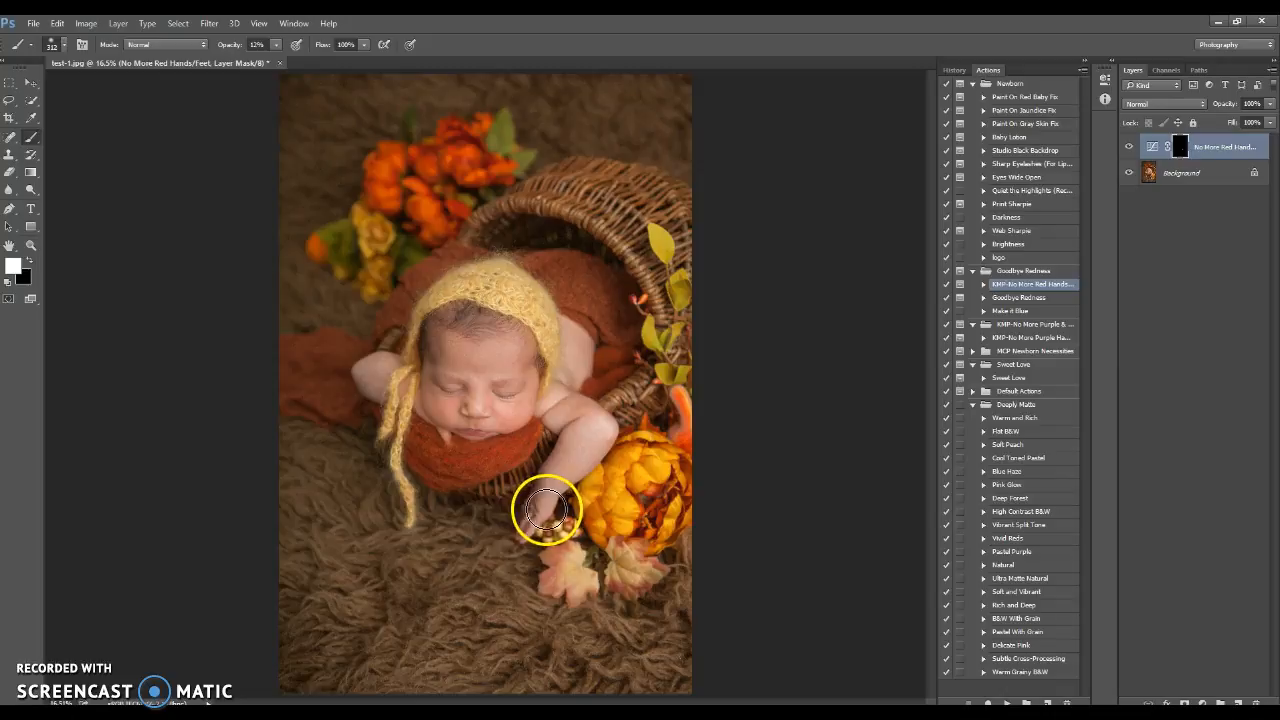
{"action": "mouse_move", "coordinate": [527, 525]}
{"action": "left_mouse_down"}
{"action": "mouse_move", "coordinate": [566, 458]}
{"action": "mouse_move", "coordinate": [596, 463]}
{"action": "mouse_move", "coordinate": [526, 530]}
{"action": "mouse_move", "coordinate": [556, 463]}
{"action": "mouse_move", "coordinate": [523, 531]}
{"action": "mouse_move", "coordinate": [586, 464]}
{"action": "left_mouse_up"}
{"action": "left_click", "coordinate": [1129, 149]}
{"action": "left_click", "coordinate": [1127, 149]}
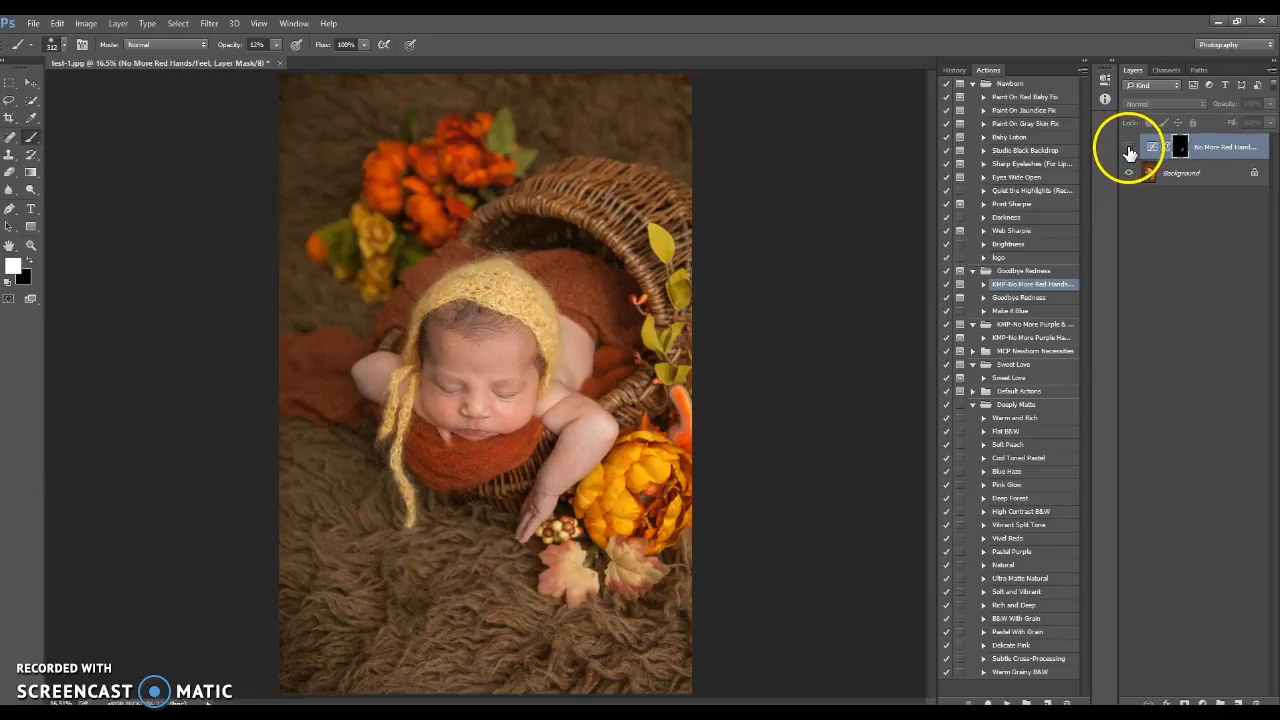
{"action": "left_click", "coordinate": [1129, 149]}
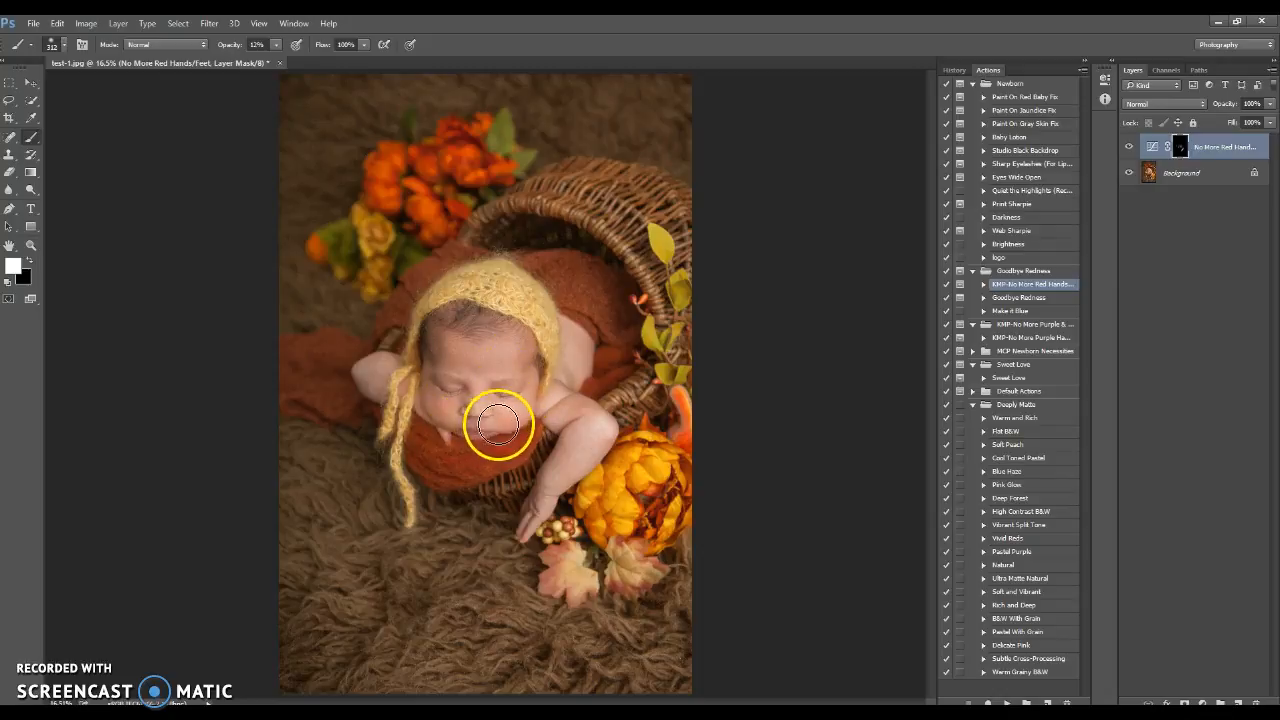
Compare the portrait with the No More Red Hands/Feet layer hidden and shown, and flatten the image.
{"action": "left_click", "coordinate": [1129, 148]}
{"action": "left_click", "coordinate": [1129, 148]}
{"action": "left_click", "coordinate": [1129, 148]}
{"action": "left_click", "coordinate": [1129, 148]}
{"action": "left_click", "coordinate": [1129, 149]}
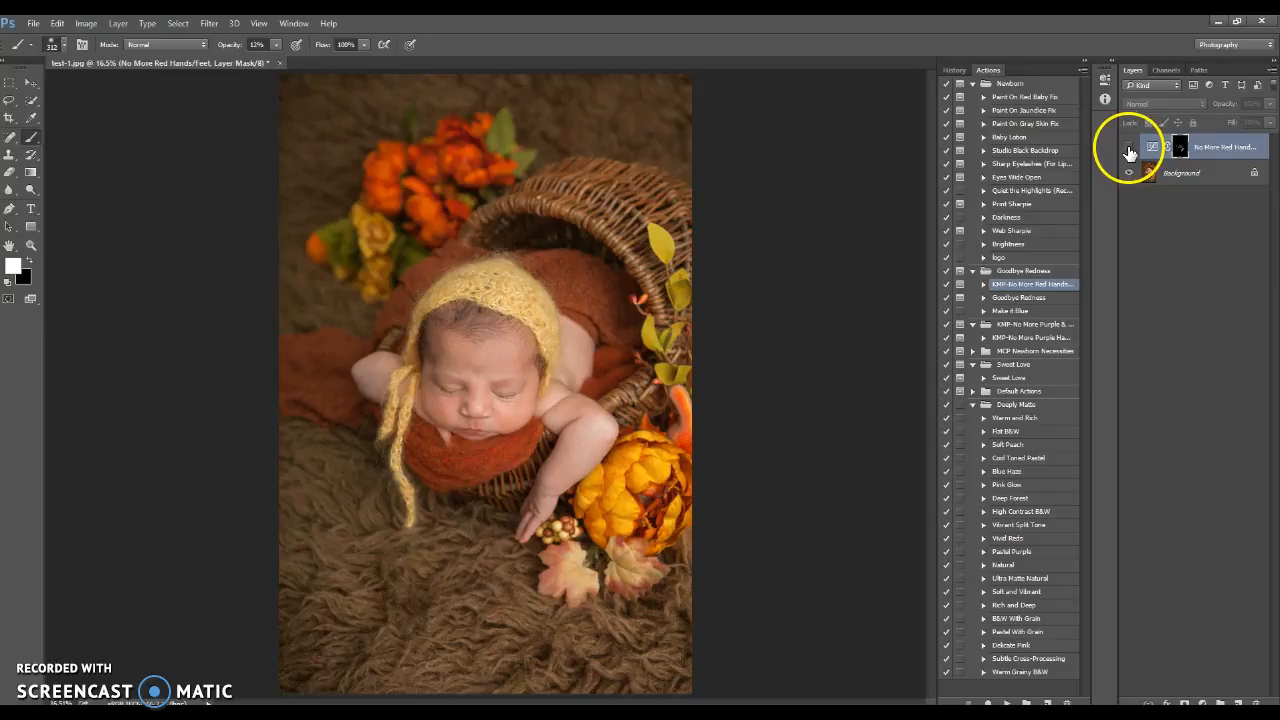
{"action": "left_click", "coordinate": [1129, 148]}
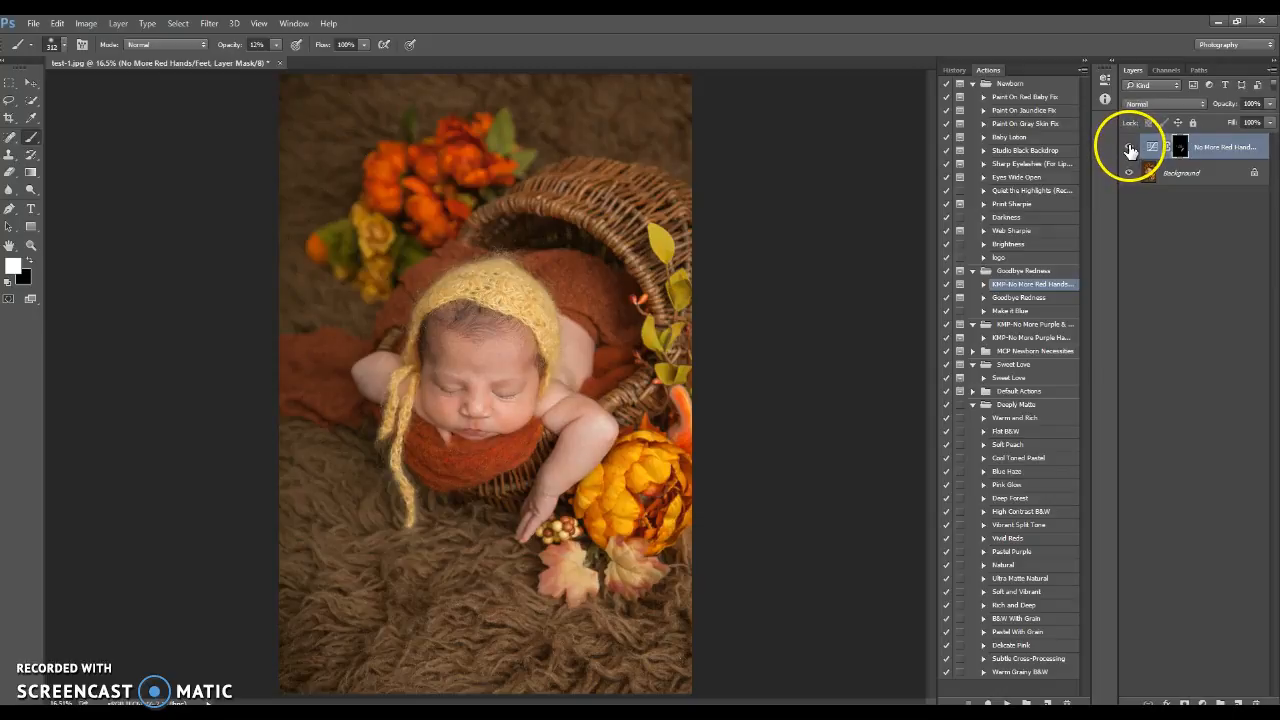
{"action": "right_click", "coordinate": [1214, 177]}
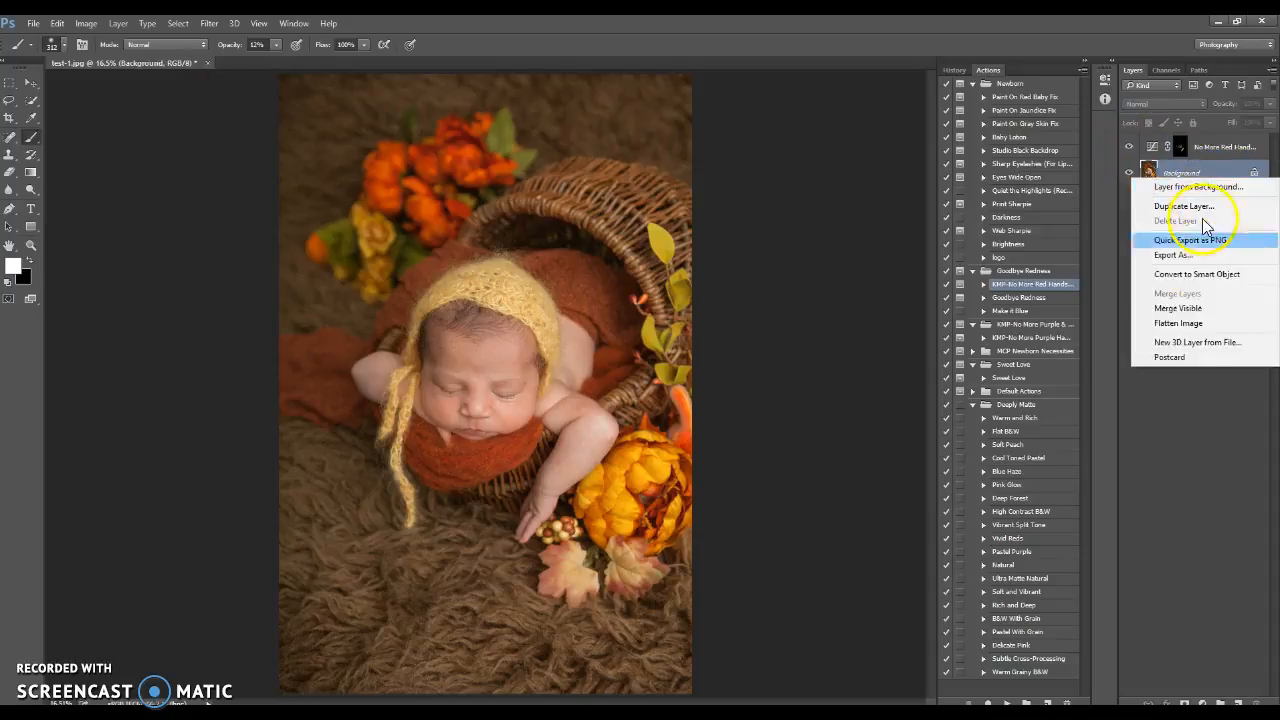
{"action": "left_click", "coordinate": [1212, 322]}
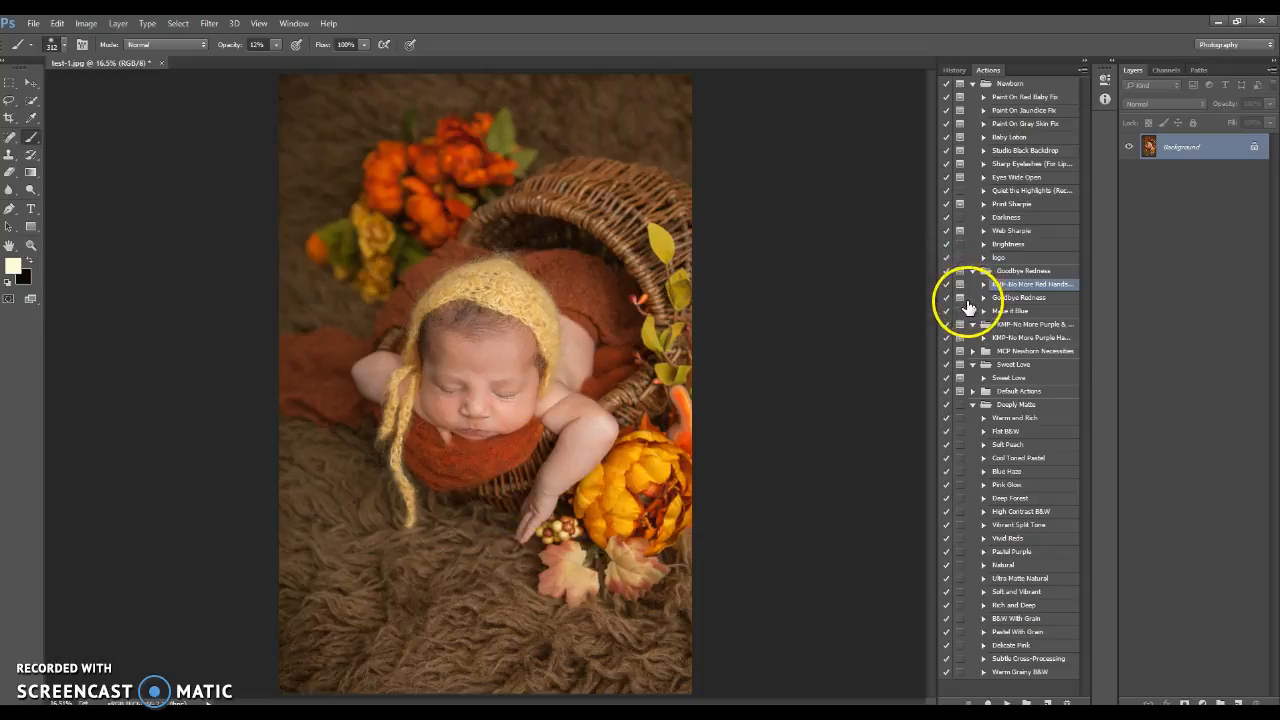
Compare the original test-1.jpg snapshot in the history with the latest Flatten Image state.
{"action": "left_click", "coordinate": [952, 70]}
{"action": "left_click_drag", "start_coordinate": [1089, 266], "coordinate": [1095, 95]}
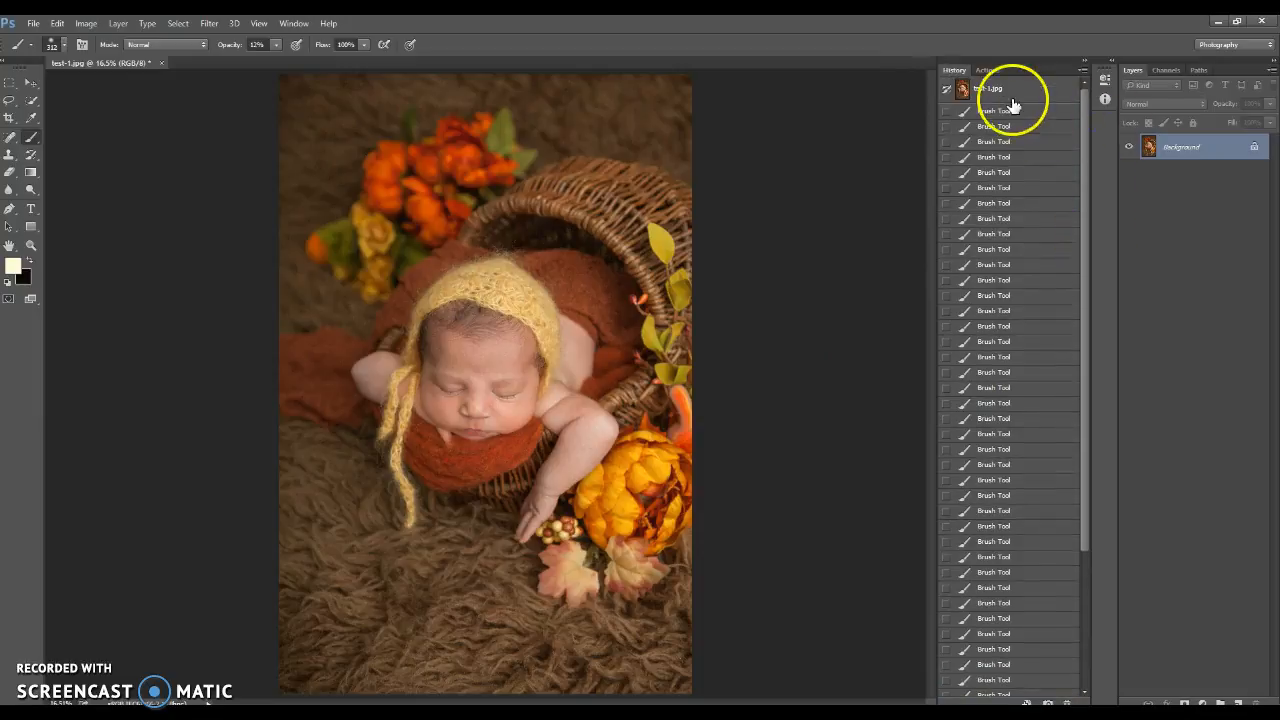
{"action": "left_click", "coordinate": [1012, 90]}
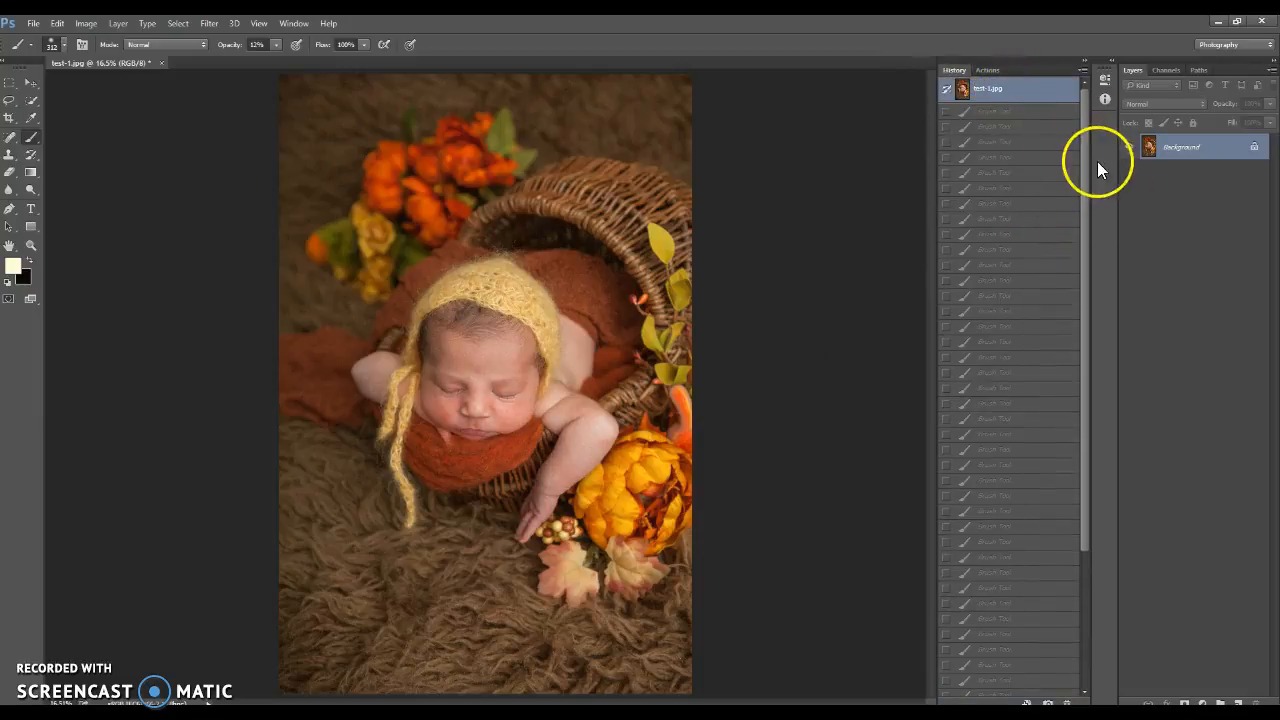
{"action": "scroll", "coordinate": [1087, 164], "scroll_direction": "down", "scroll_amount": 3}
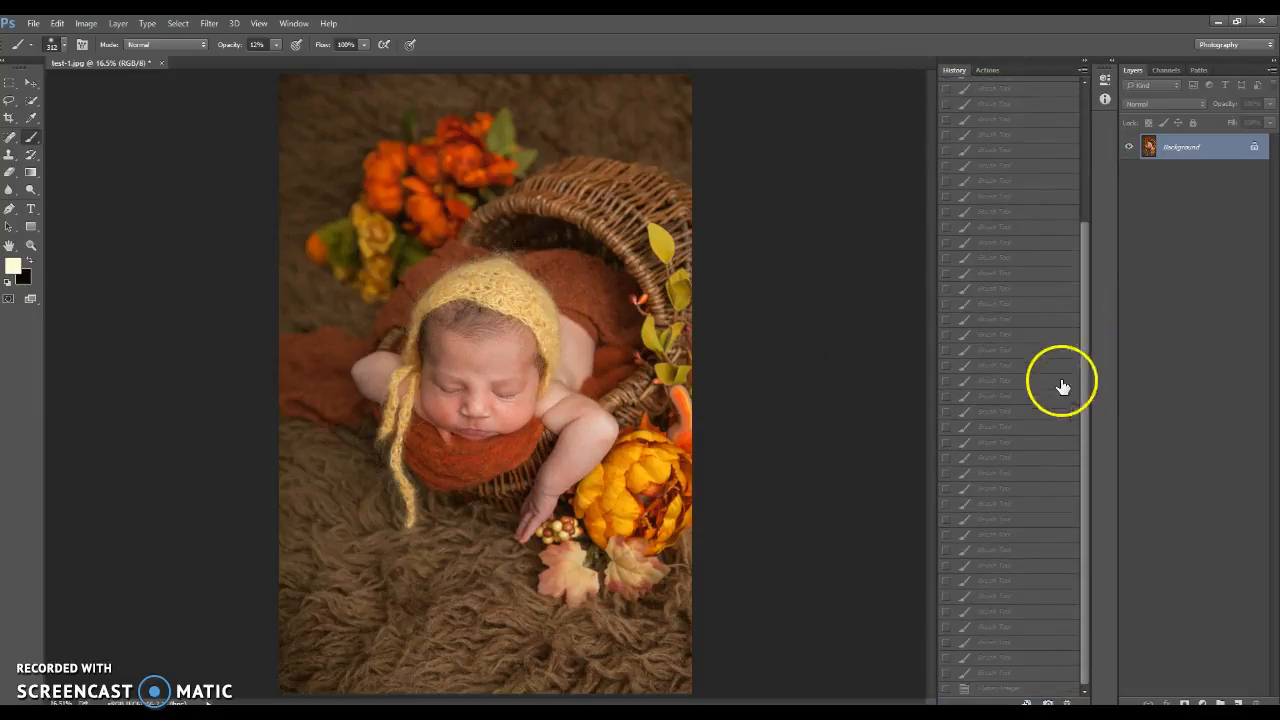
{"action": "left_click", "coordinate": [988, 690]}
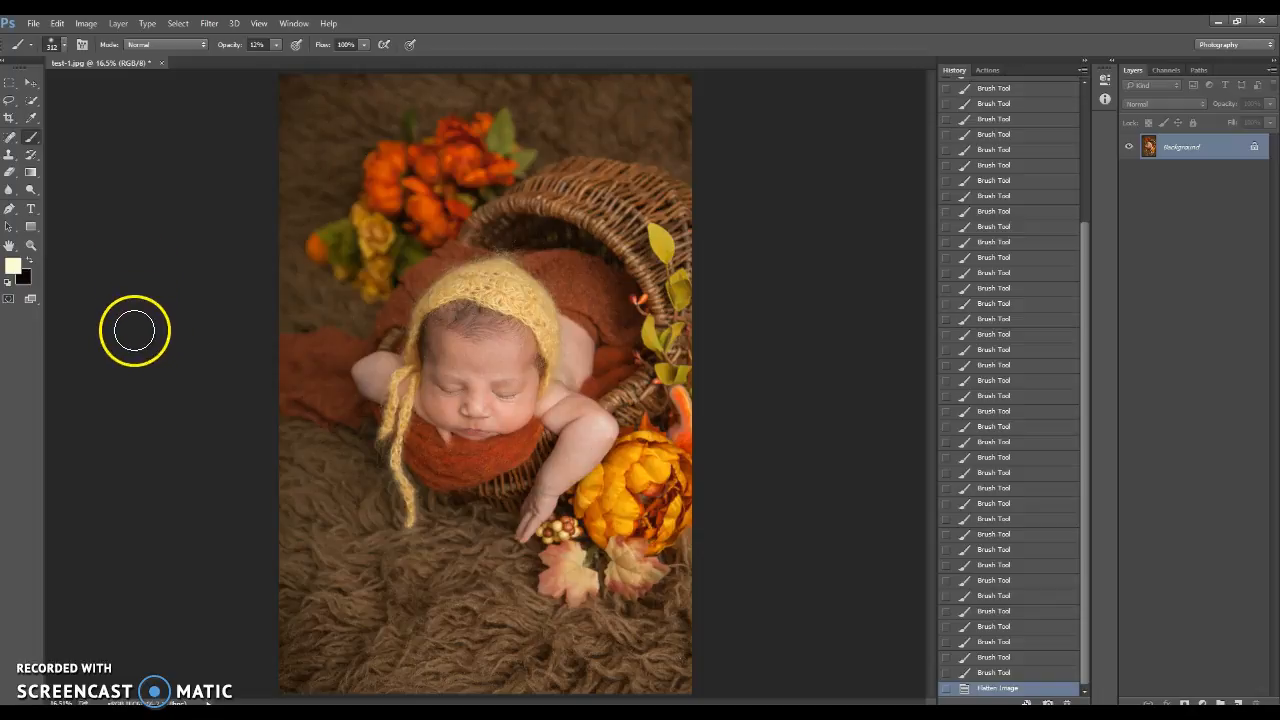
Zoom in on the baby's face, run the Baby Lotion skin-smoothing action, and dismiss its messages.
{"action": "left_click", "coordinate": [32, 246]}
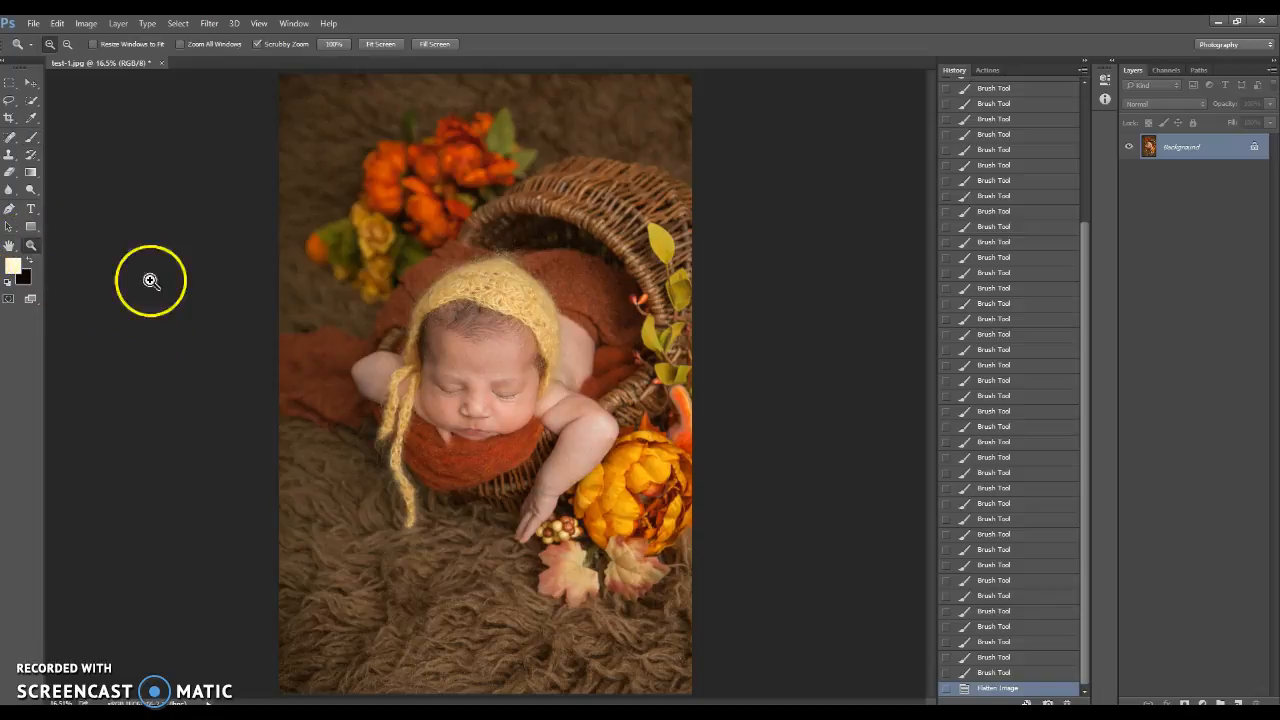
{"action": "left_click", "coordinate": [491, 402]}
{"action": "left_click", "coordinate": [491, 402]}
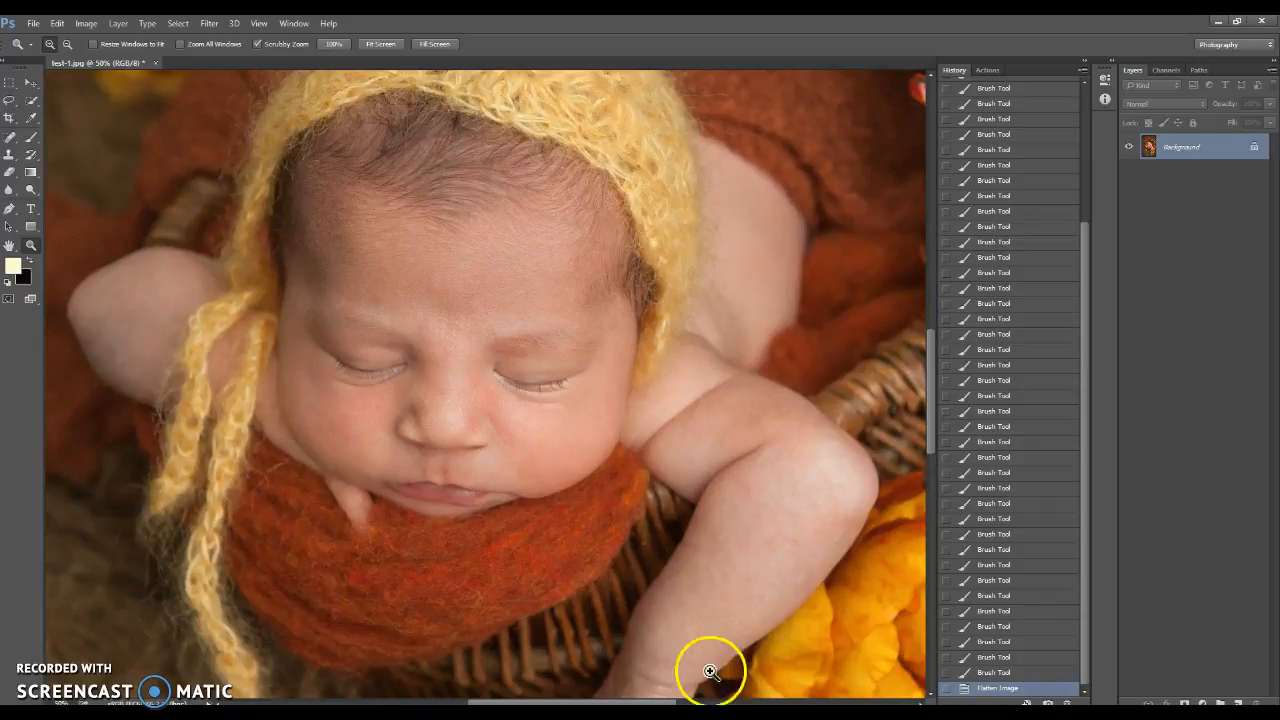
{"action": "left_click", "coordinate": [988, 70]}
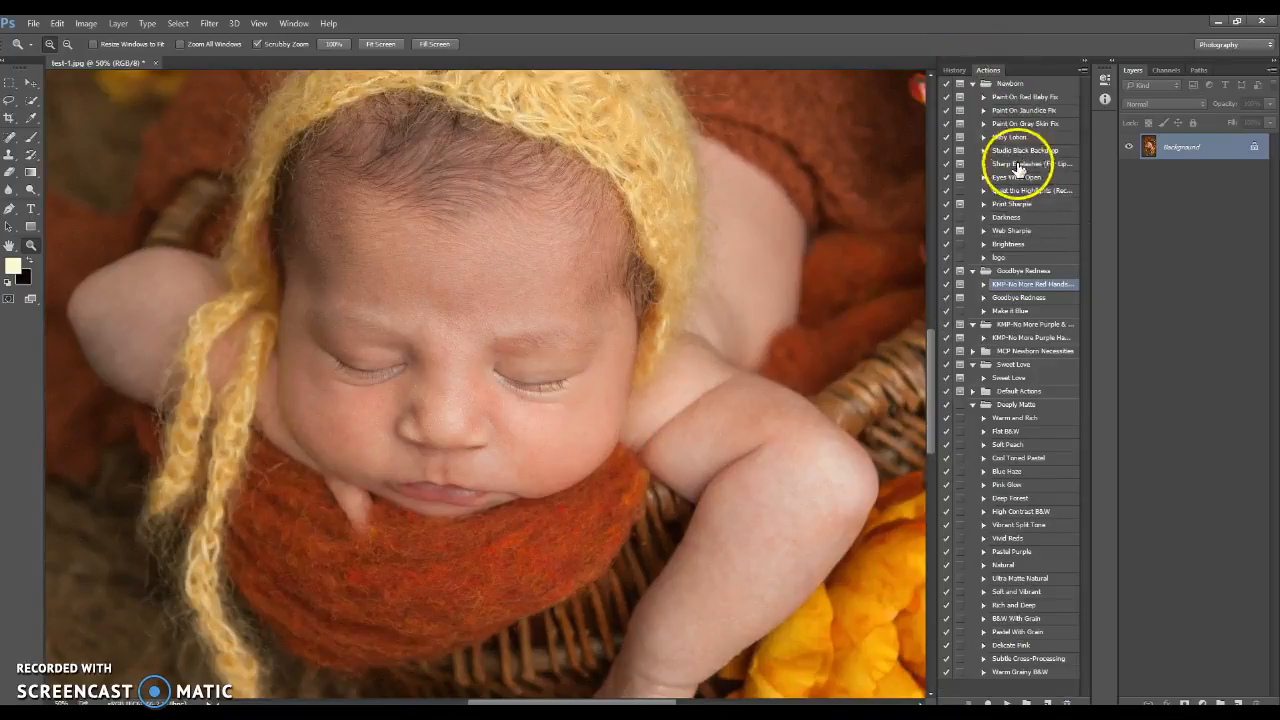
{"action": "left_click", "coordinate": [1005, 137]}
{"action": "left_click", "coordinate": [1007, 702]}
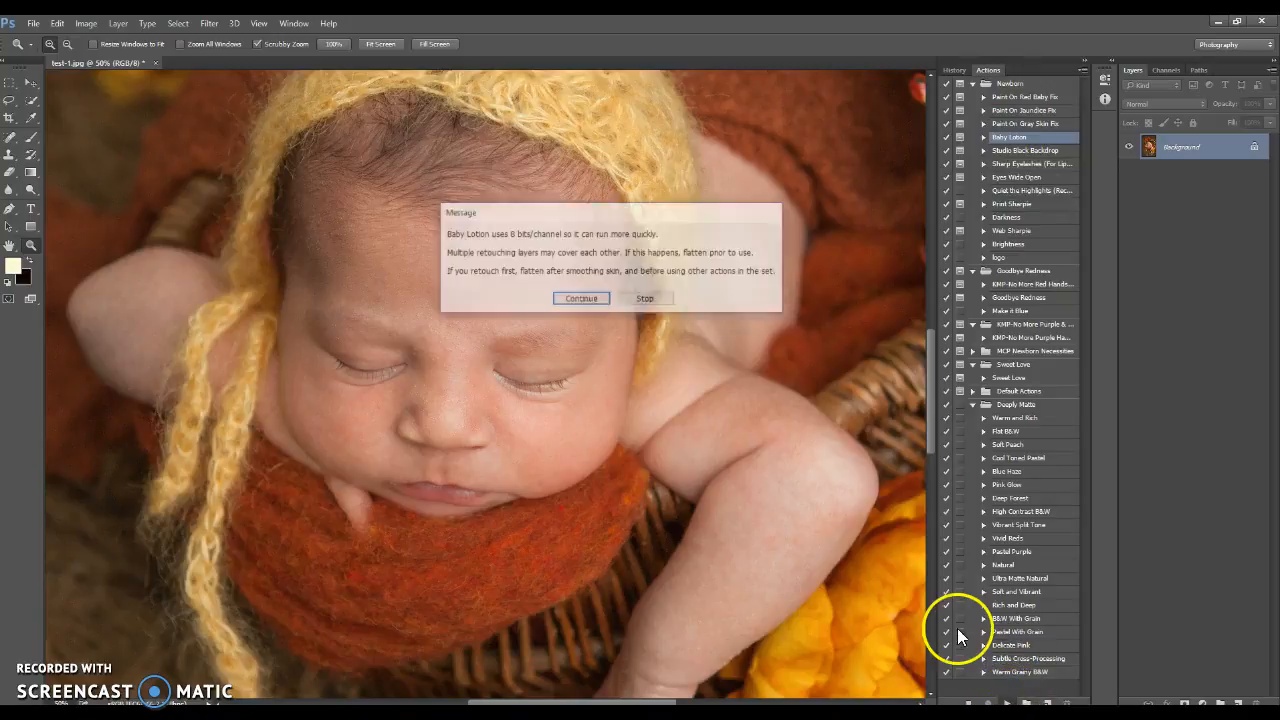
{"action": "left_click", "coordinate": [586, 297]}
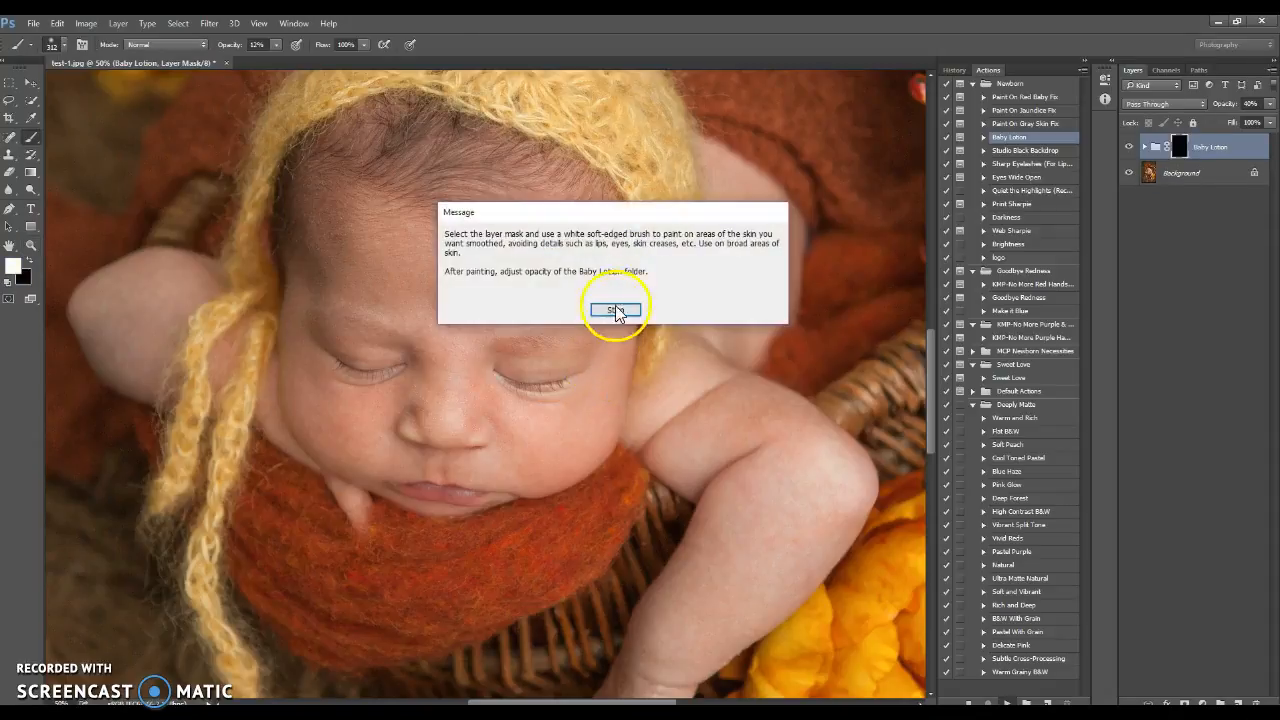
{"action": "left_click", "coordinate": [609, 308]}
Set the brush to 195 px at 100% opacity and paint the smoothing onto the baby's cheek and forehead on the Baby Lotion mask.
{"action": "right_click", "coordinate": [601, 294]}
{"action": "left_click", "coordinate": [727, 325]}
{"action": "left_click", "coordinate": [277, 45]}
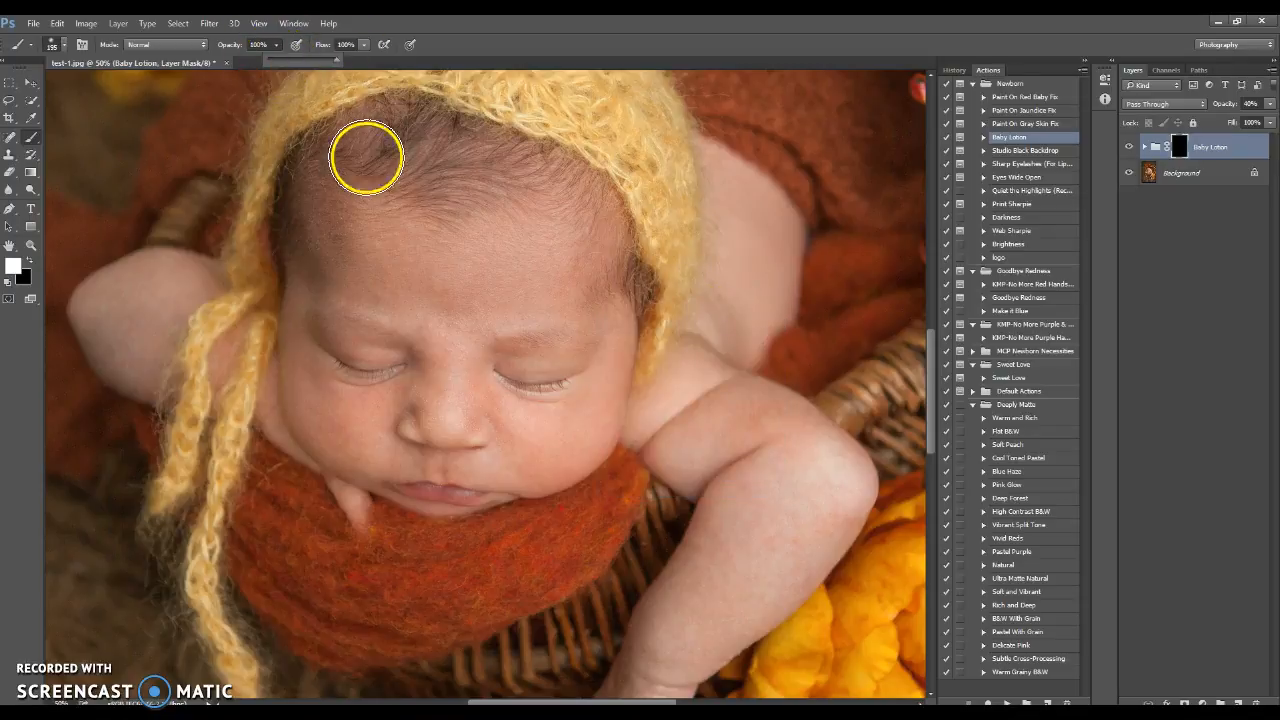
{"action": "left_click", "coordinate": [480, 418]}
{"action": "mouse_move", "coordinate": [500, 423]}
{"action": "left_mouse_down"}
{"action": "mouse_move", "coordinate": [597, 412]}
{"action": "mouse_move", "coordinate": [561, 456]}
{"action": "mouse_move", "coordinate": [534, 462]}
{"action": "mouse_move", "coordinate": [482, 438]}
{"action": "mouse_move", "coordinate": [485, 423]}
{"action": "mouse_move", "coordinate": [425, 394]}
{"action": "mouse_move", "coordinate": [431, 384]}
{"action": "mouse_move", "coordinate": [400, 413]}
{"action": "mouse_move", "coordinate": [357, 414]}
{"action": "mouse_move", "coordinate": [308, 386]}
{"action": "mouse_move", "coordinate": [332, 432]}
{"action": "mouse_move", "coordinate": [485, 463]}
{"action": "mouse_move", "coordinate": [456, 362]}
{"action": "mouse_move", "coordinate": [463, 326]}
{"action": "mouse_move", "coordinate": [536, 295]}
{"action": "mouse_move", "coordinate": [554, 266]}
{"action": "mouse_move", "coordinate": [511, 256]}
{"action": "mouse_move", "coordinate": [363, 271]}
{"action": "mouse_move", "coordinate": [360, 285]}
{"action": "mouse_move", "coordinate": [438, 331]}
{"action": "mouse_move", "coordinate": [449, 298]}
{"action": "mouse_move", "coordinate": [478, 392]}
{"action": "mouse_move", "coordinate": [455, 397]}
{"action": "mouse_move", "coordinate": [577, 323]}
{"action": "left_mouse_up"}
Reduce the brush to 44 px and paint the smoothing over both eyelids, avoiding the lashes.
{"action": "right_click", "coordinate": [582, 338]}
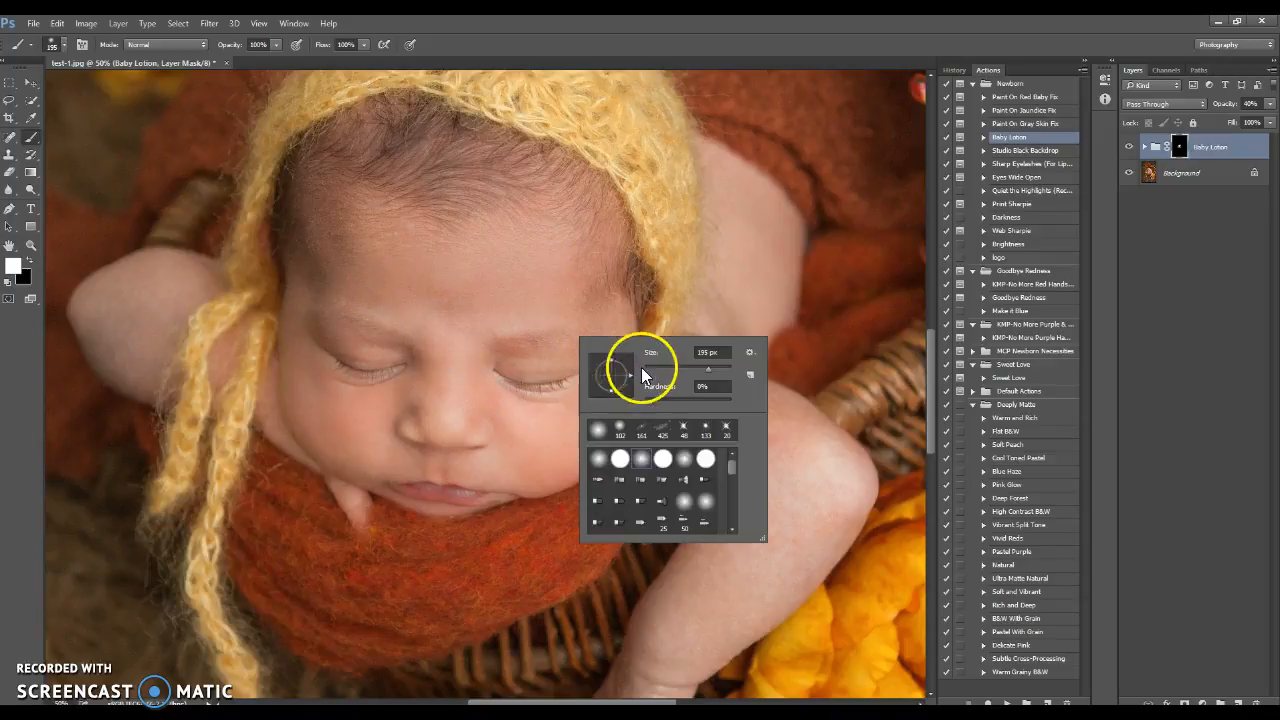
{"action": "left_click_drag", "start_coordinate": [523, 365], "coordinate": [548, 369]}
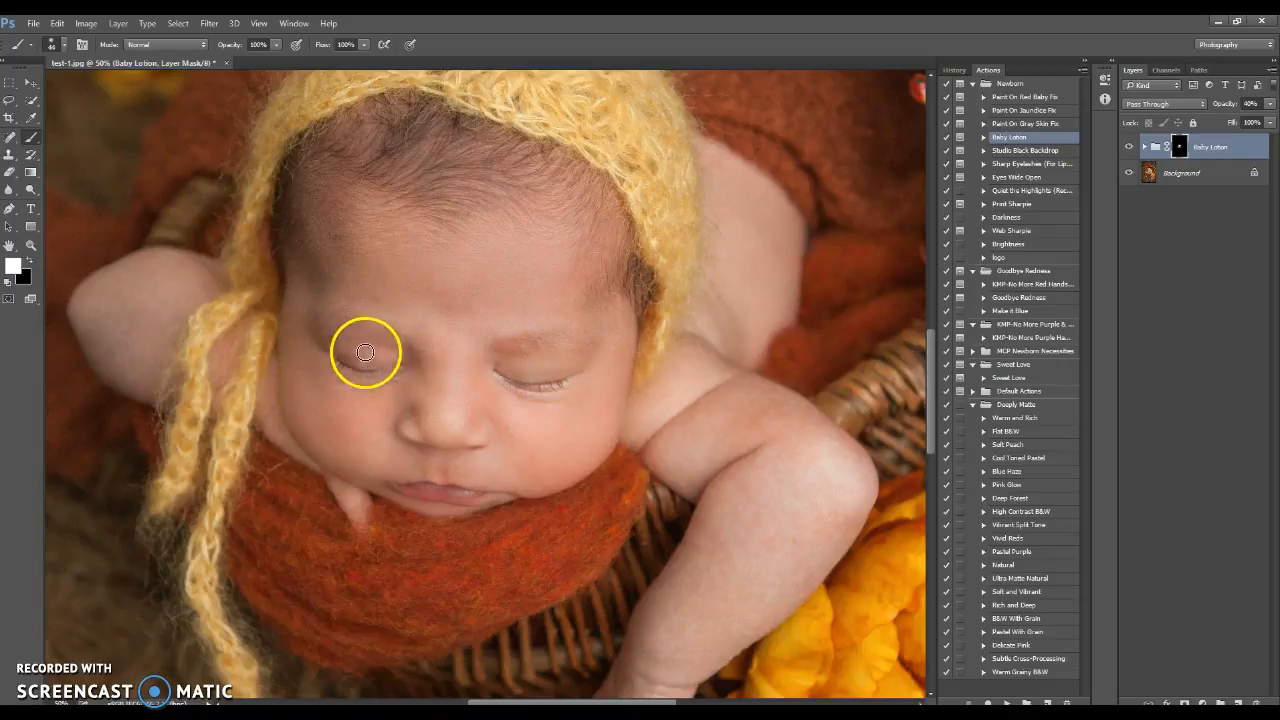
{"action": "mouse_move", "coordinate": [395, 358]}
{"action": "left_mouse_down"}
{"action": "mouse_move", "coordinate": [326, 341]}
{"action": "mouse_move", "coordinate": [409, 358]}
{"action": "left_mouse_up"}
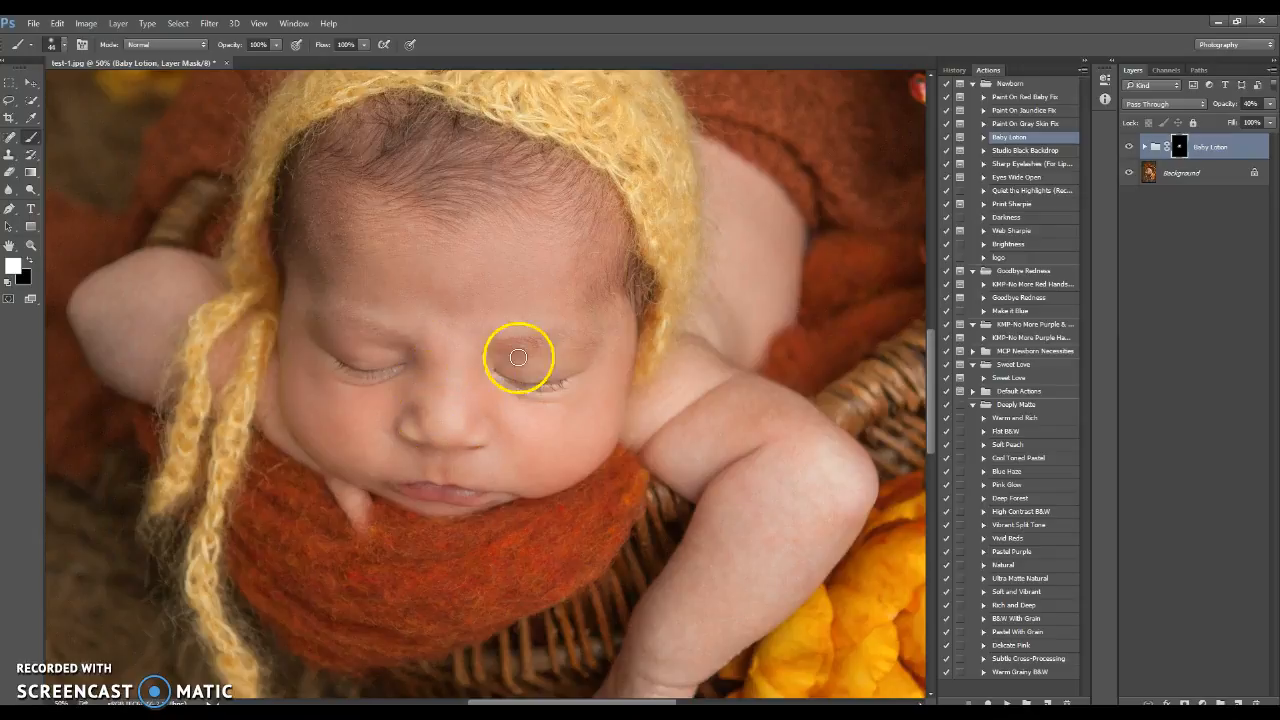
Smooth the skin around the nose with a 117 px brush and around the lips with a 44 px brush.
{"action": "right_click", "coordinate": [584, 342]}
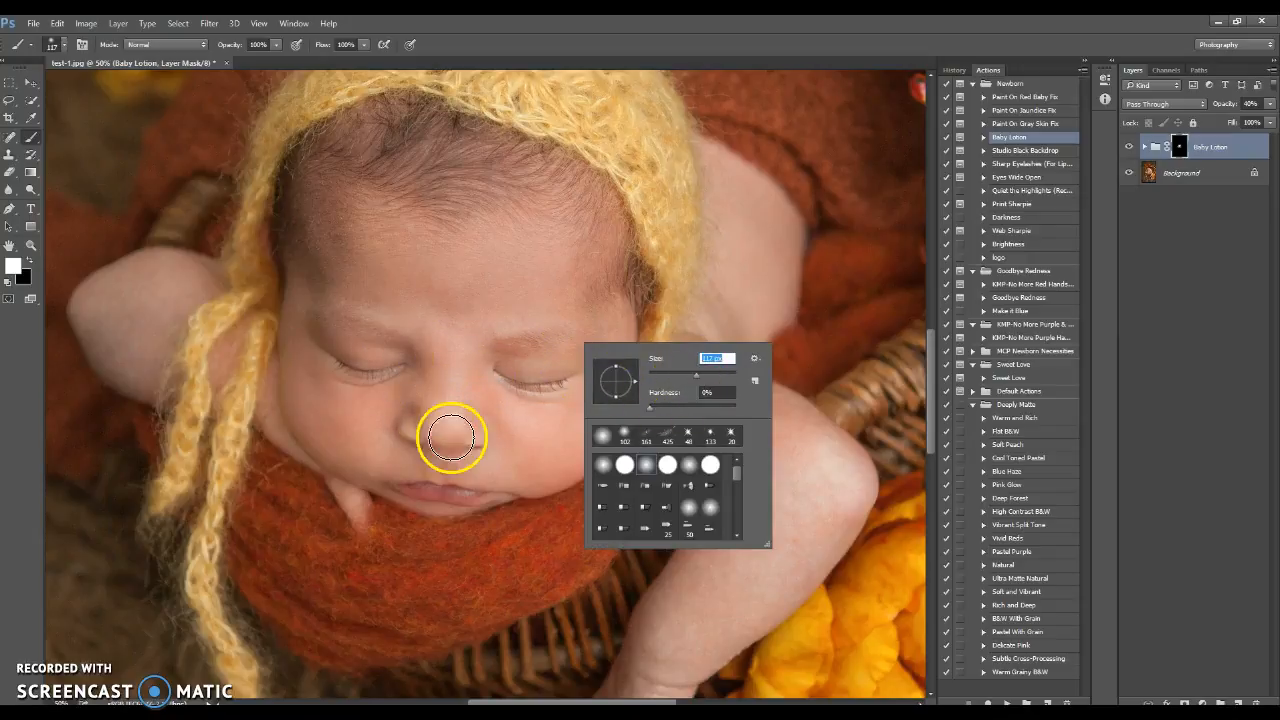
{"action": "left_click", "coordinate": [493, 454]}
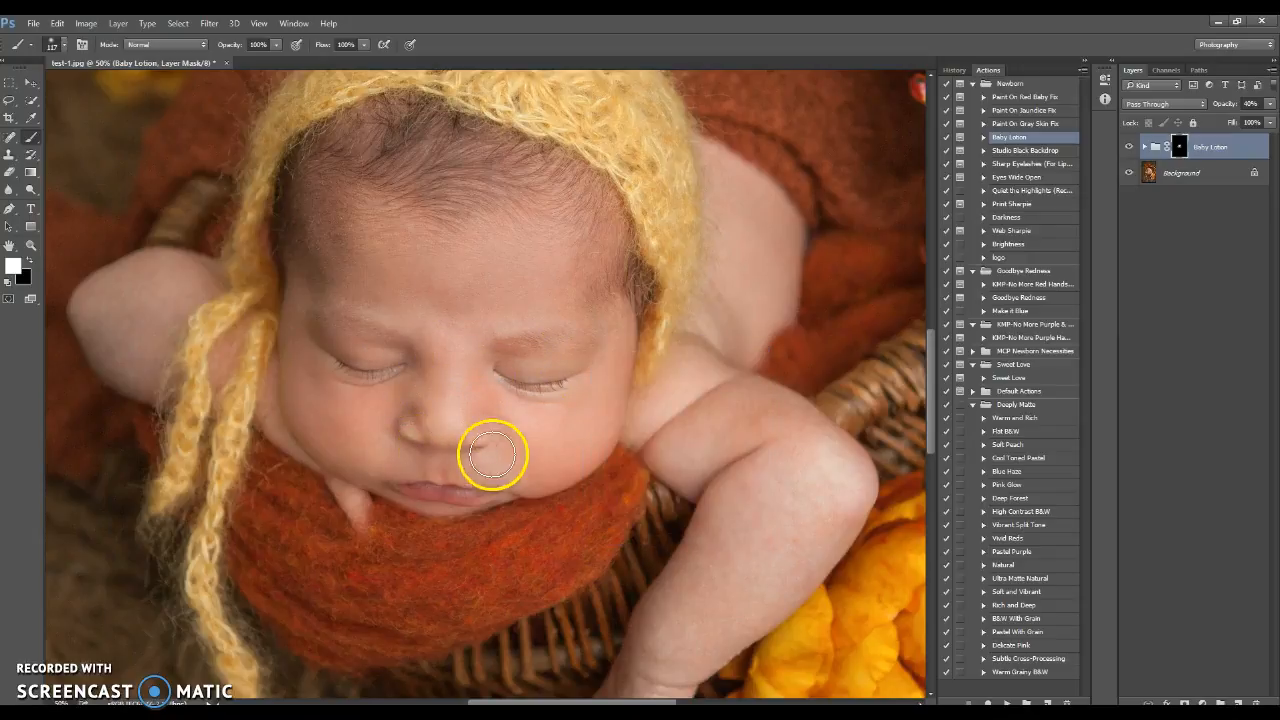
{"action": "right_click", "coordinate": [432, 478]}
{"action": "left_click", "coordinate": [397, 497]}
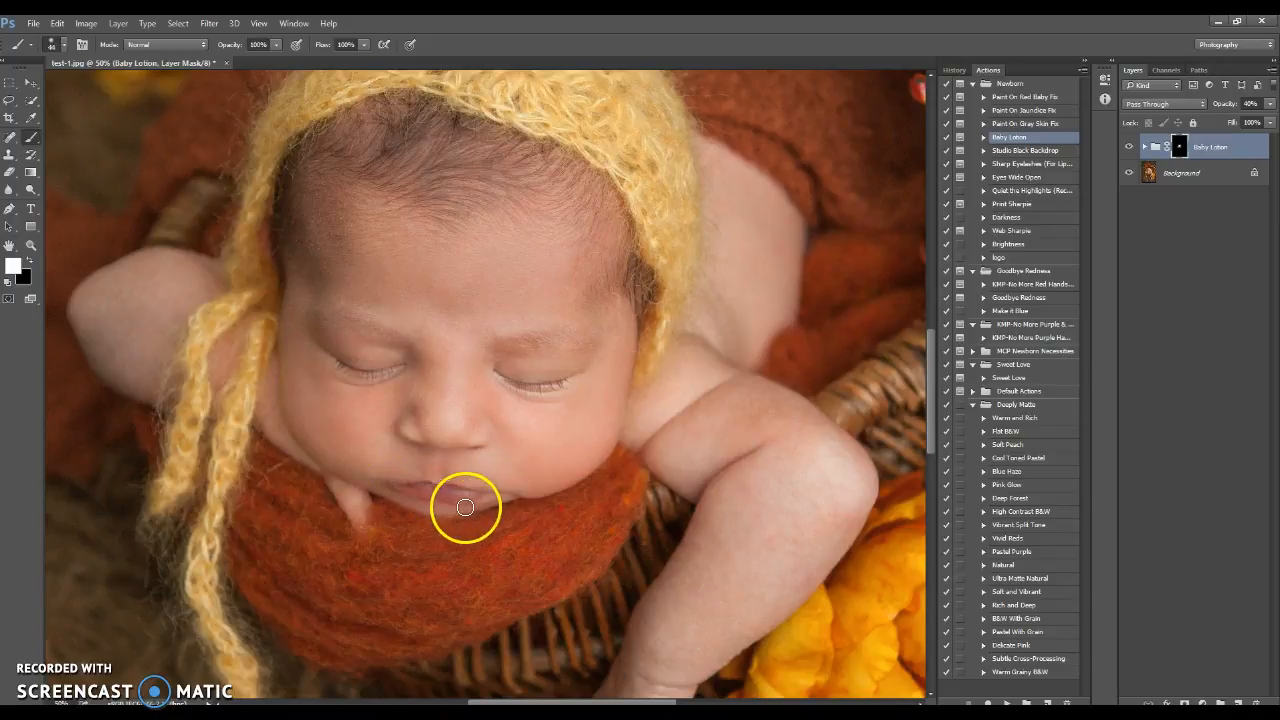
Enlarge the brush and paint the smoothing over the shoulder and the outstretched arm.
{"action": "right_click", "coordinate": [384, 376]}
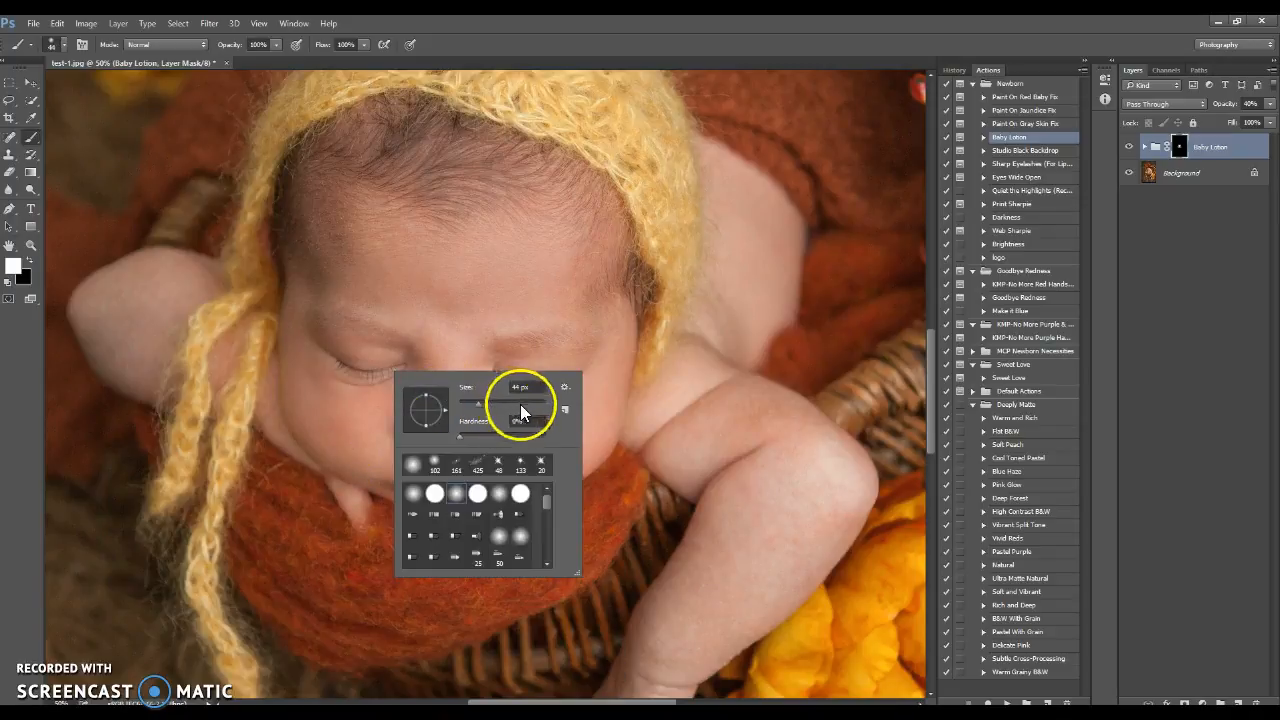
{"action": "left_click", "coordinate": [700, 372]}
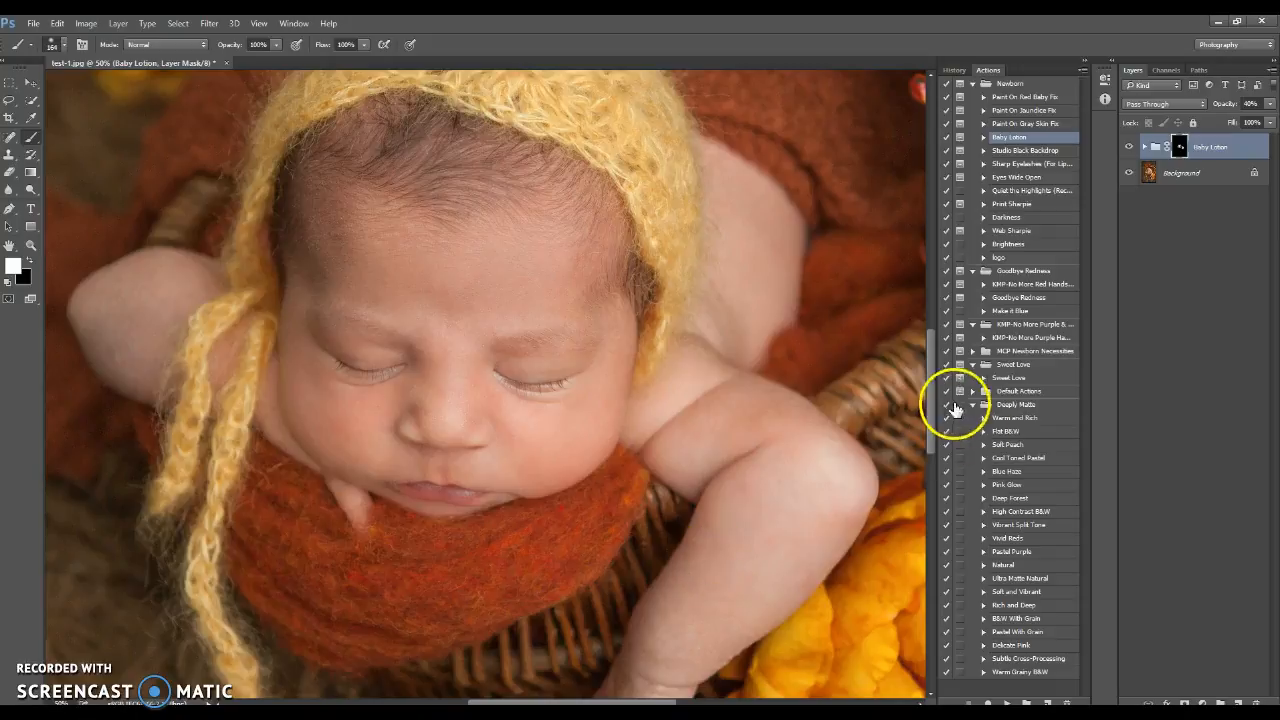
{"action": "left_click_drag", "start_coordinate": [931, 380], "coordinate": [929, 447]}
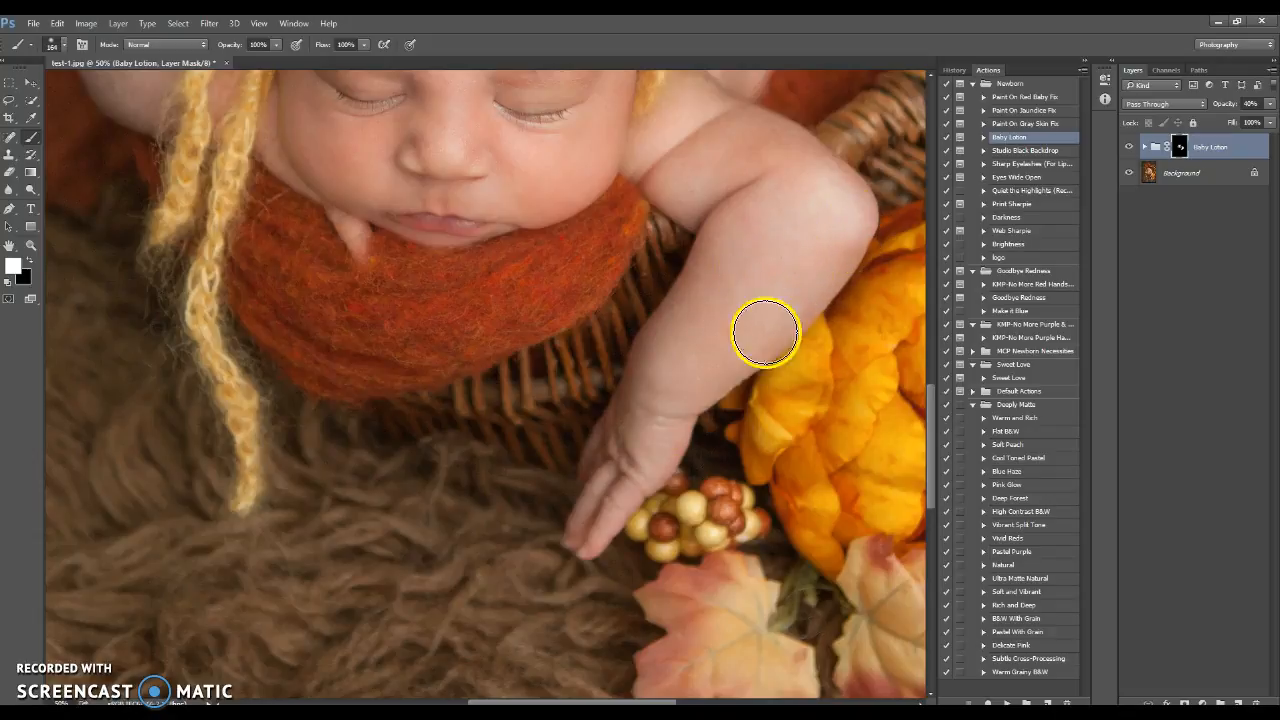
Lower the brush opacity to 42% and refine the Baby Lotion mask along the side of the face with black, followed by white.
{"action": "left_click_drag", "start_coordinate": [932, 442], "coordinate": [929, 352]}
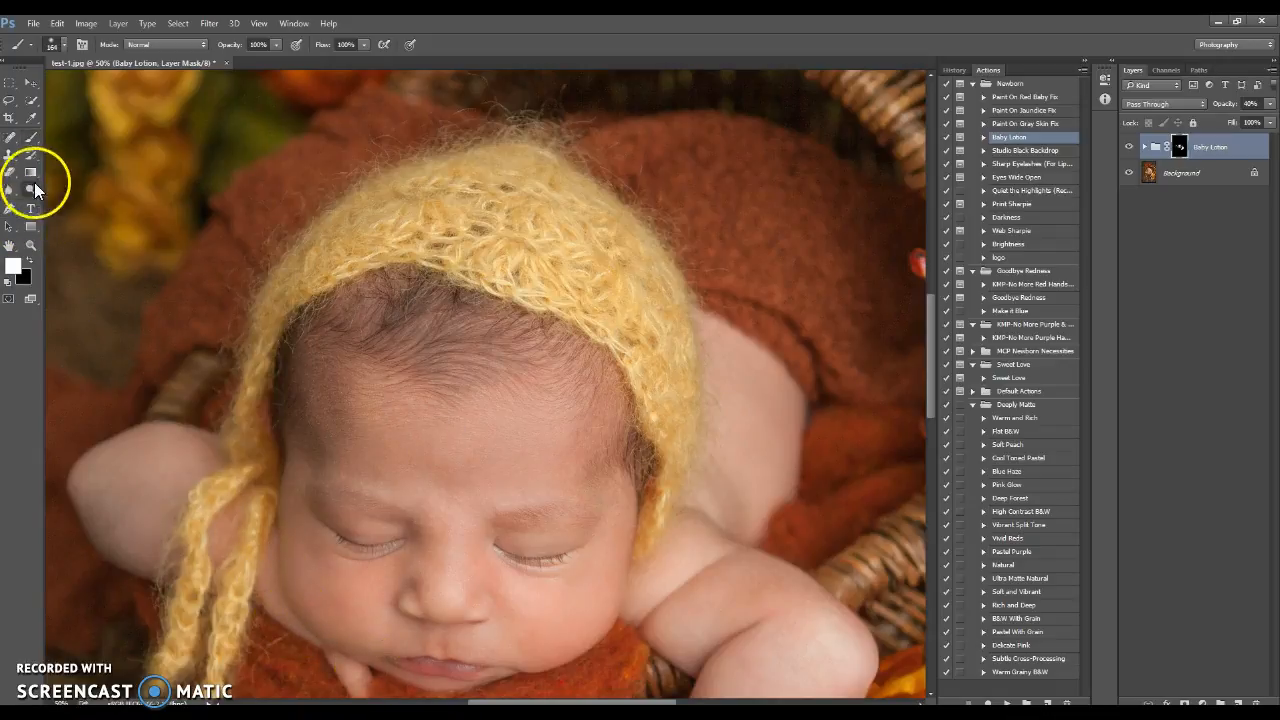
{"action": "left_click", "coordinate": [30, 258]}
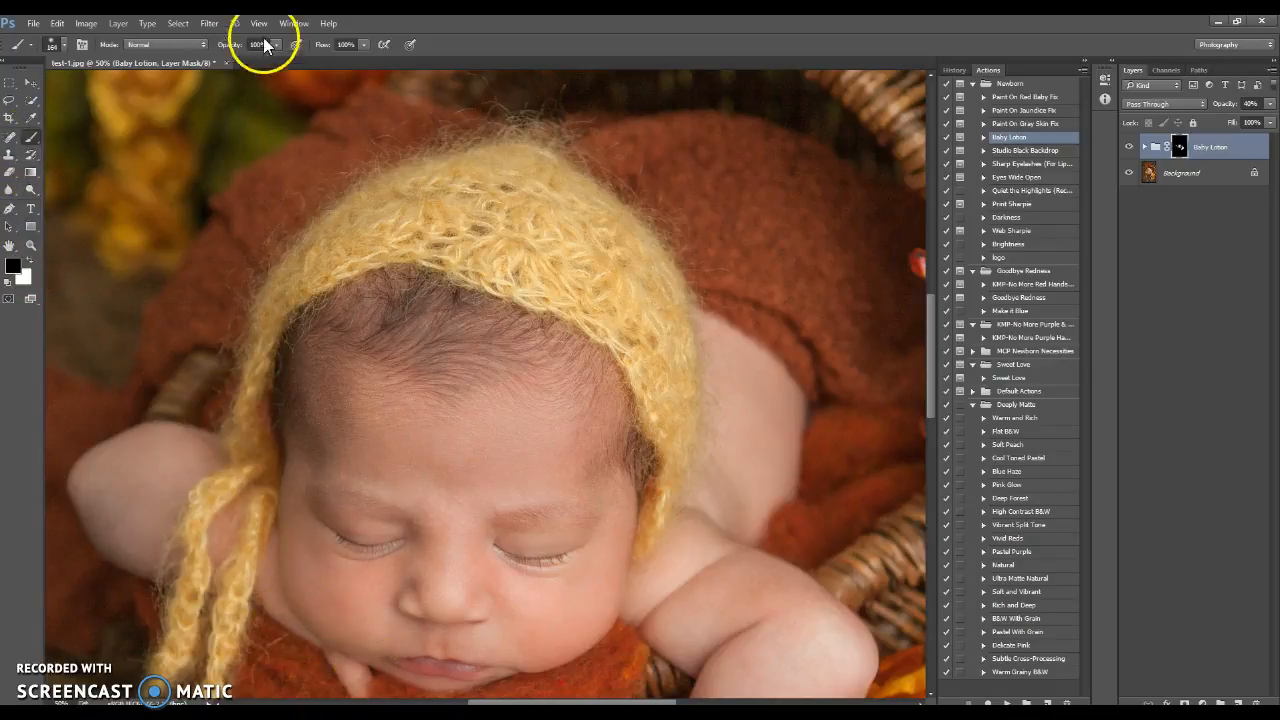
{"action": "left_click", "coordinate": [279, 556]}
{"action": "mouse_move", "coordinate": [295, 605]}
{"action": "left_mouse_down"}
{"action": "mouse_move", "coordinate": [286, 575]}
{"action": "mouse_move", "coordinate": [327, 643]}
{"action": "mouse_move", "coordinate": [283, 587]}
{"action": "mouse_move", "coordinate": [278, 551]}
{"action": "mouse_move", "coordinate": [307, 611]}
{"action": "mouse_move", "coordinate": [271, 520]}
{"action": "left_mouse_up"}
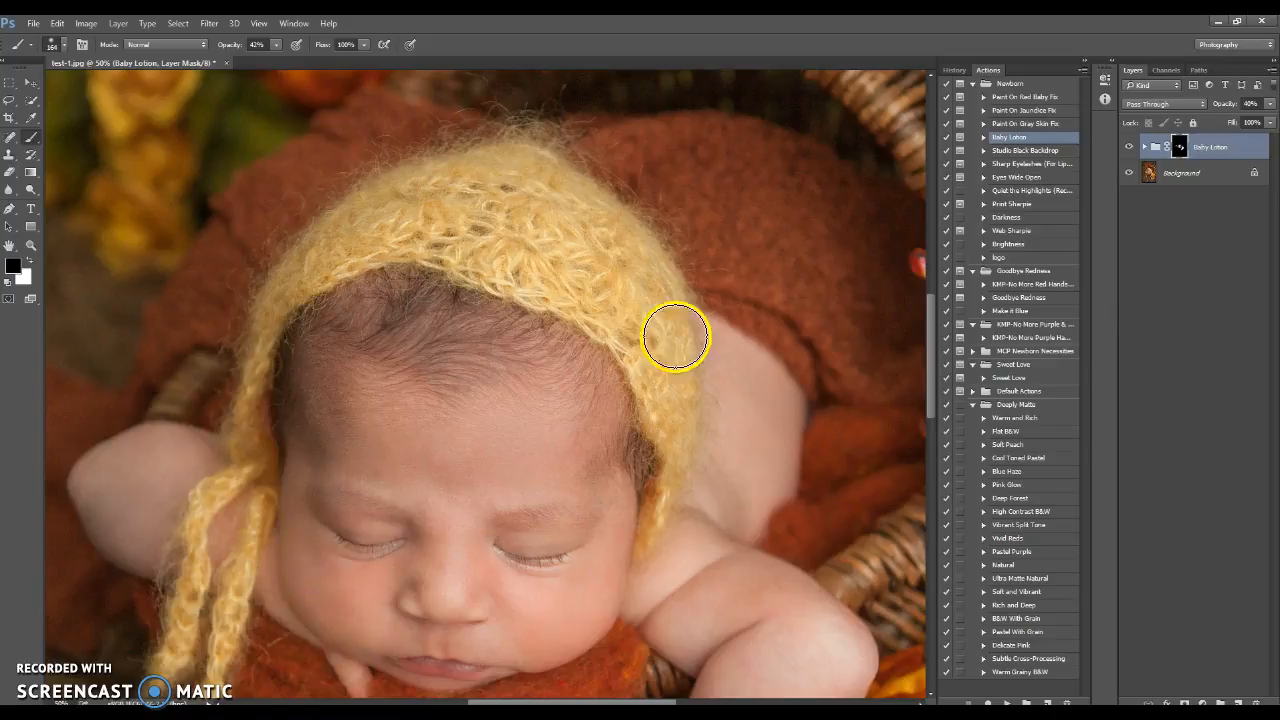
{"action": "left_click", "coordinate": [29, 259]}
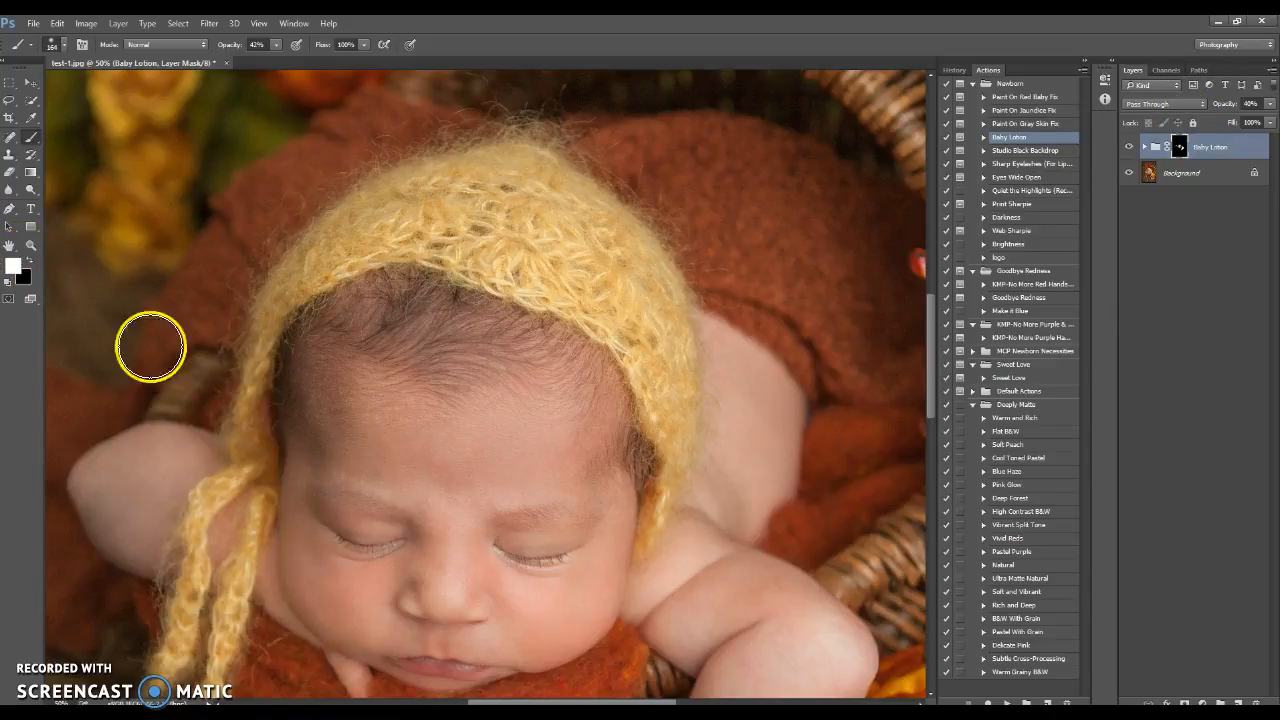
{"action": "mouse_move", "coordinate": [355, 627]}
{"action": "left_mouse_down"}
{"action": "mouse_move", "coordinate": [390, 632]}
{"action": "mouse_move", "coordinate": [325, 586]}
{"action": "mouse_move", "coordinate": [299, 540]}
{"action": "mouse_move", "coordinate": [305, 466]}
{"action": "left_mouse_up"}
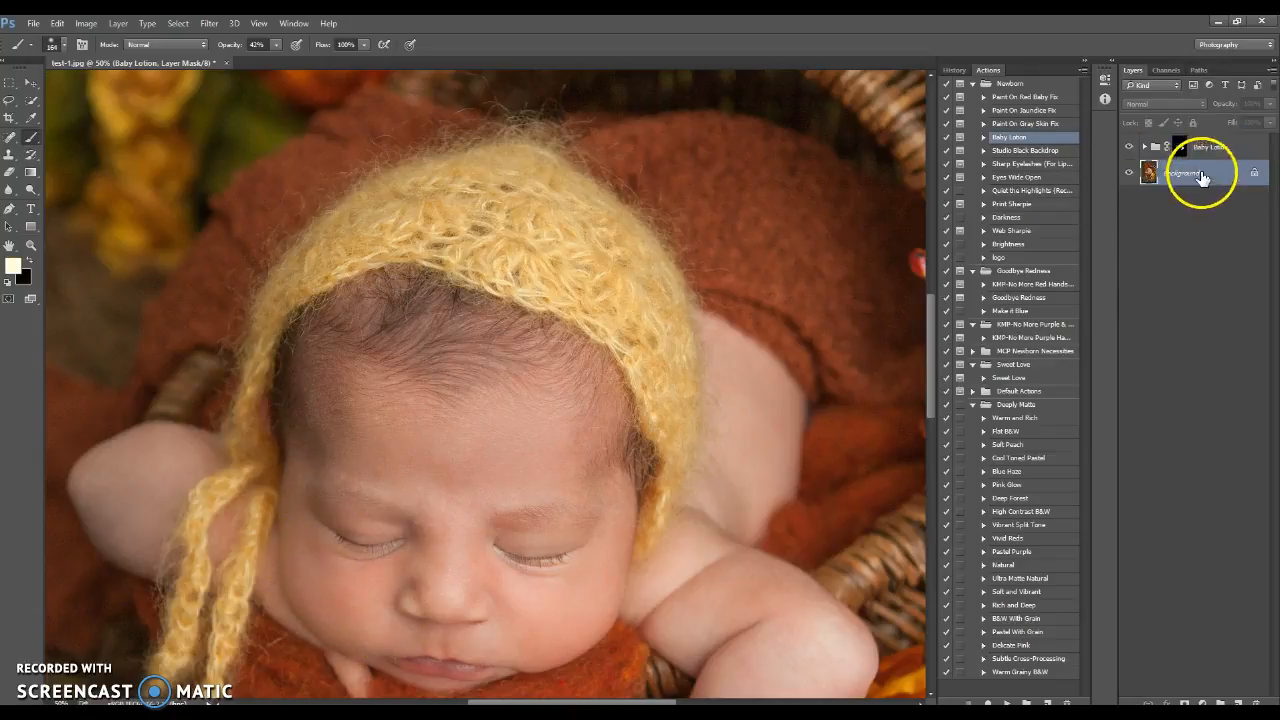
Set the Baby Lotion group's opacity to 23% after checking its effect, and flatten the image.
{"action": "left_click", "coordinate": [1131, 147]}
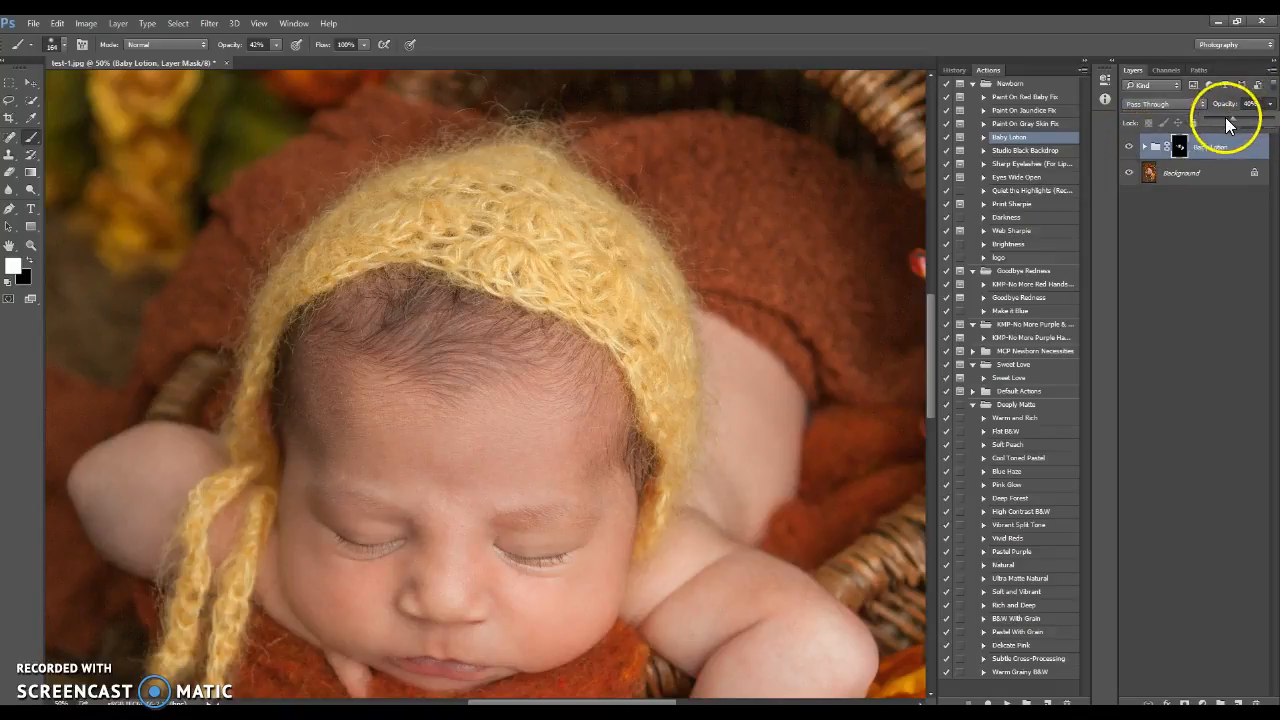
{"action": "left_click", "coordinate": [930, 318]}
{"action": "left_click_drag", "start_coordinate": [928, 315], "coordinate": [930, 343]}
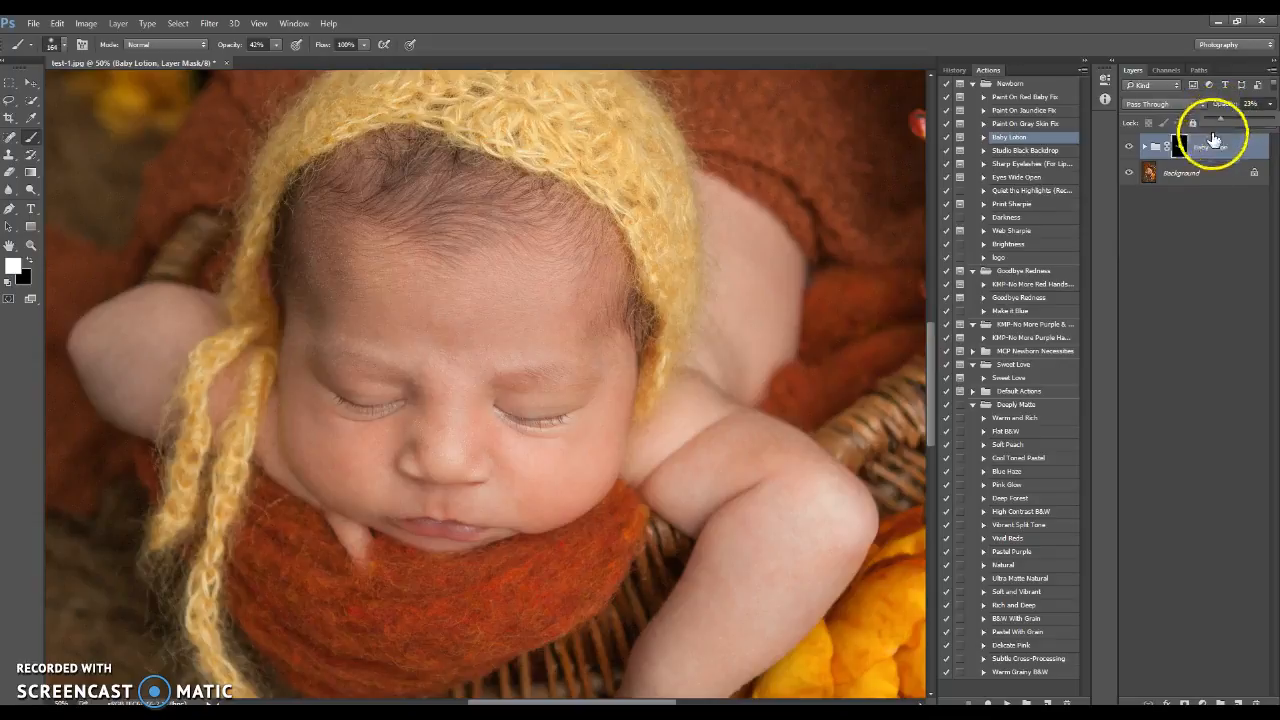
{"action": "right_click", "coordinate": [1192, 183]}
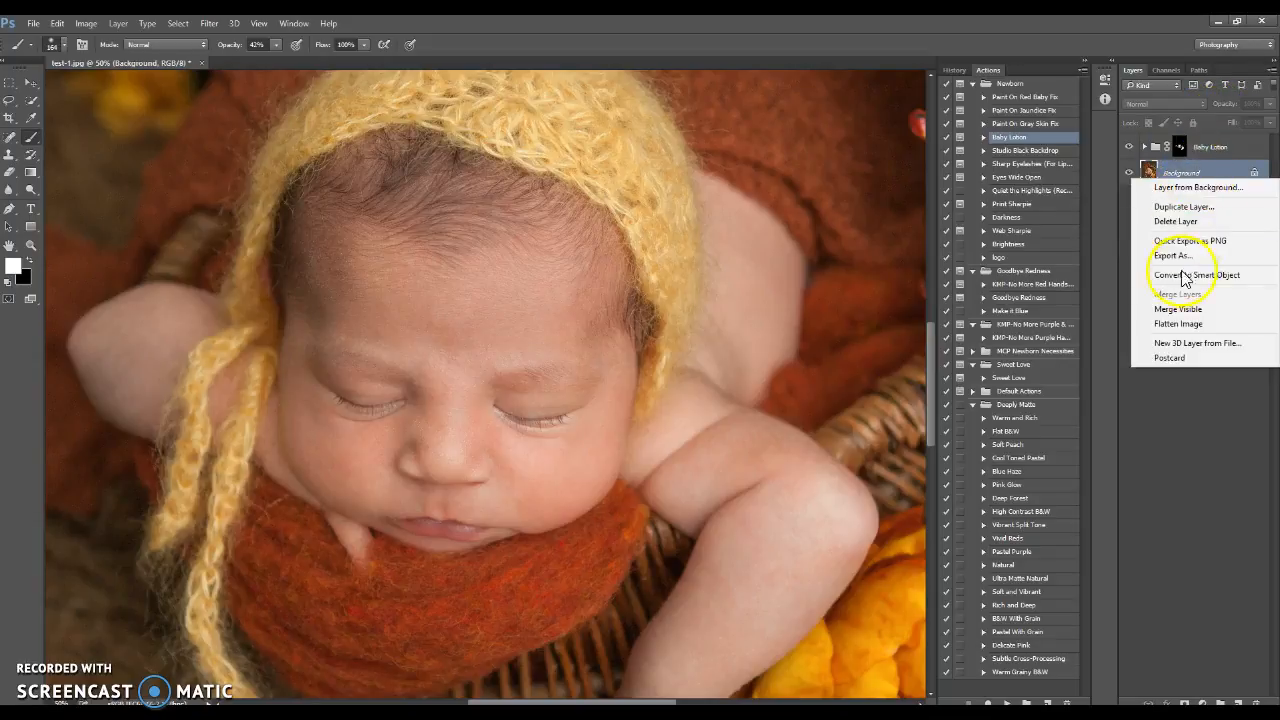
{"action": "left_click", "coordinate": [1165, 323]}
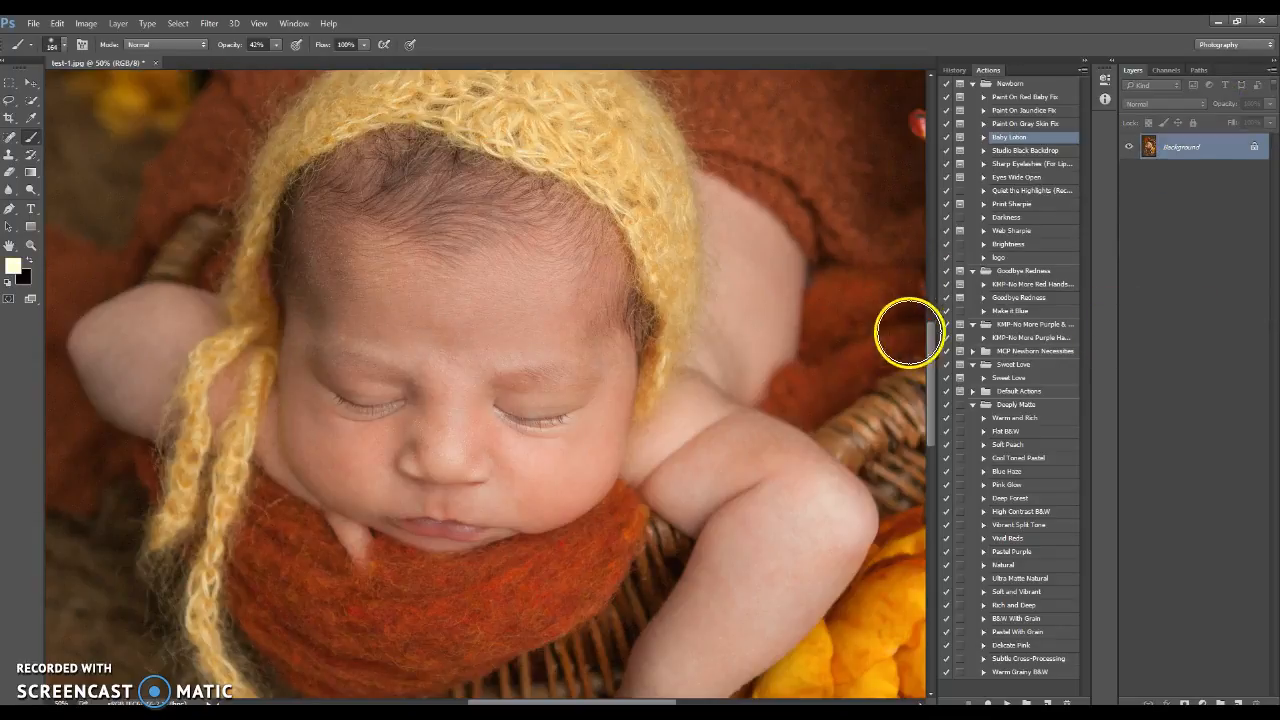
Enlarge the Spot Healing Brush and heal the uneven patches on the elbow and forearm.
{"action": "left_click_drag", "start_coordinate": [932, 346], "coordinate": [937, 372]}
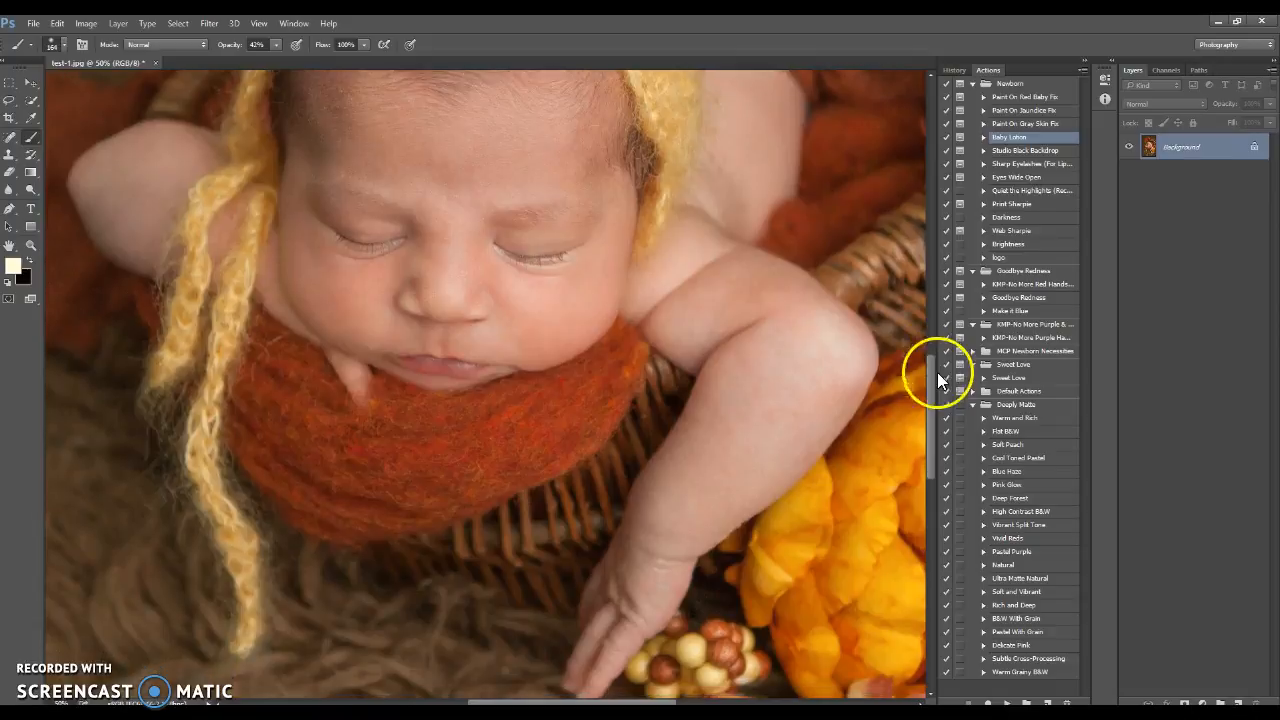
{"action": "left_click", "coordinate": [8, 140]}
{"action": "right_click", "coordinate": [814, 372]}
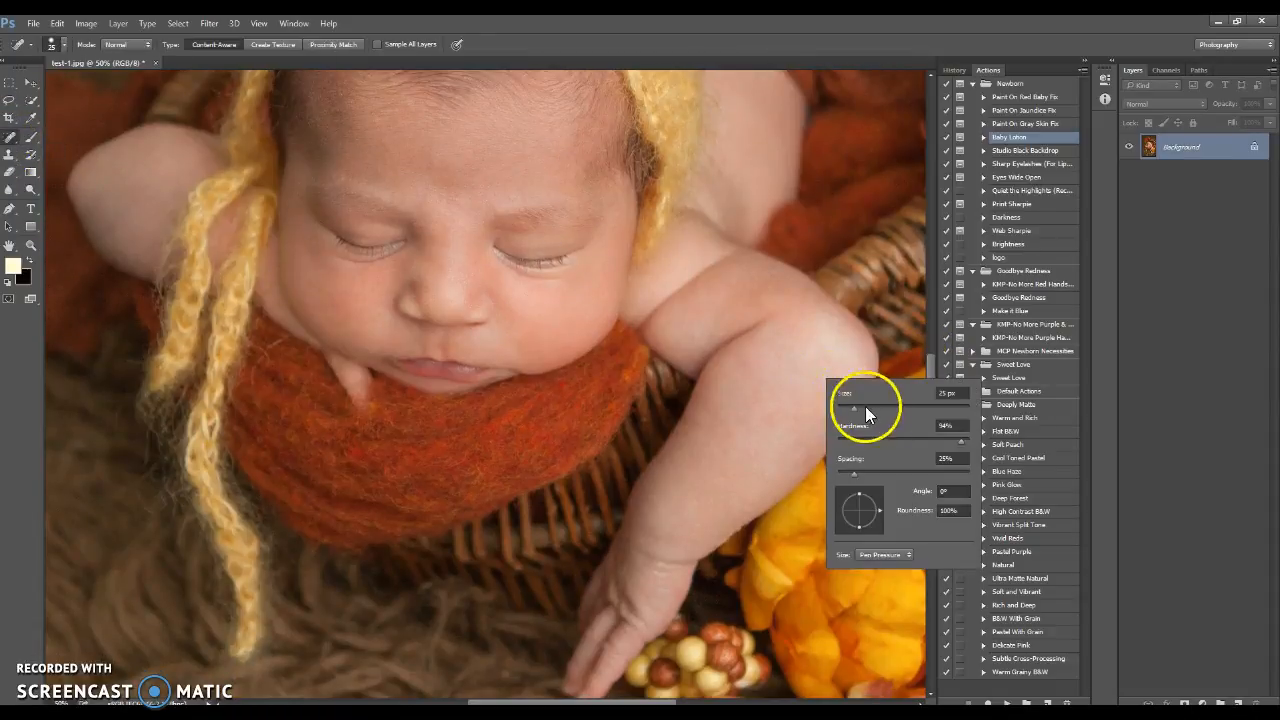
{"action": "left_click", "coordinate": [764, 383]}
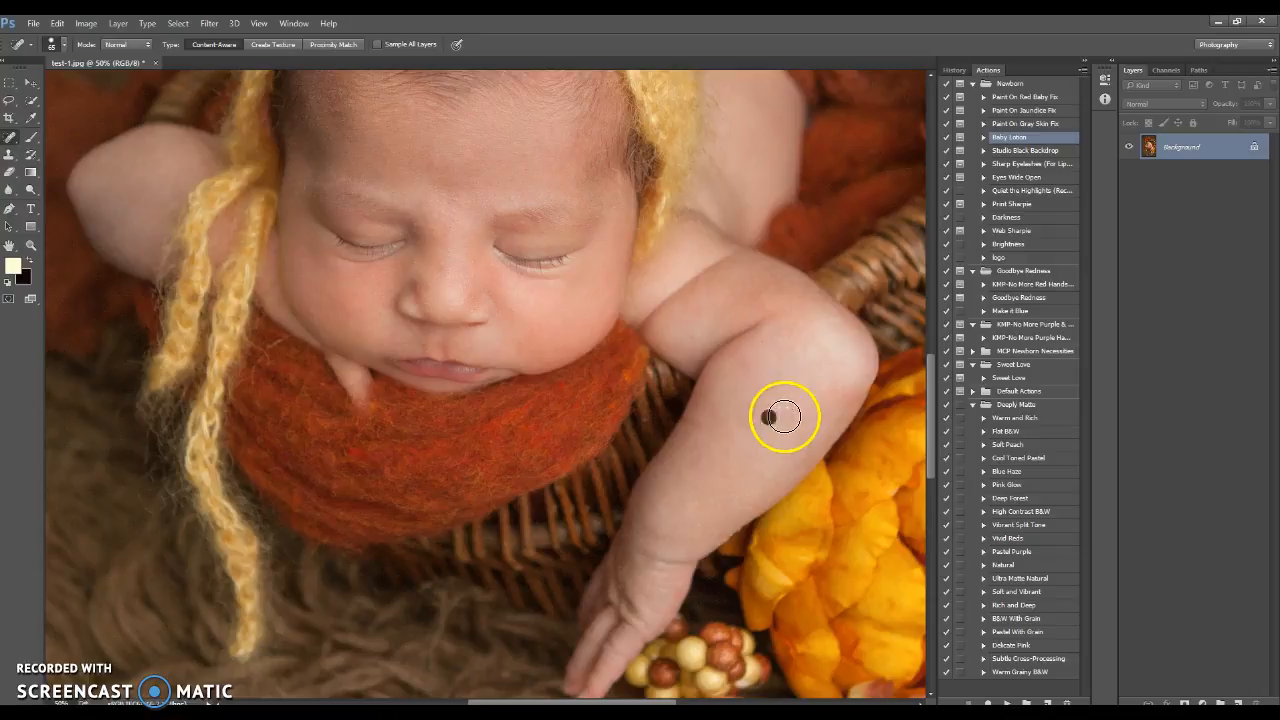
{"action": "left_click", "coordinate": [815, 383]}
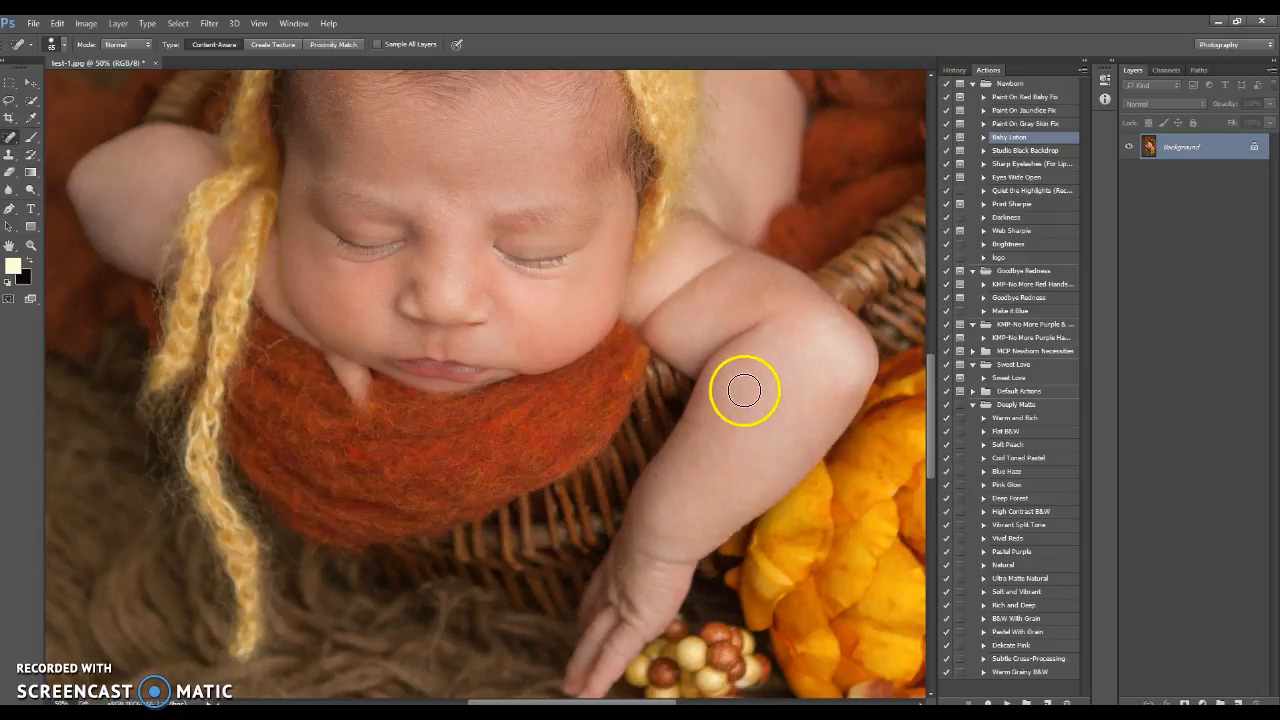
{"action": "left_click_drag", "start_coordinate": [748, 366], "coordinate": [751, 367]}
{"action": "left_click", "coordinate": [698, 415]}
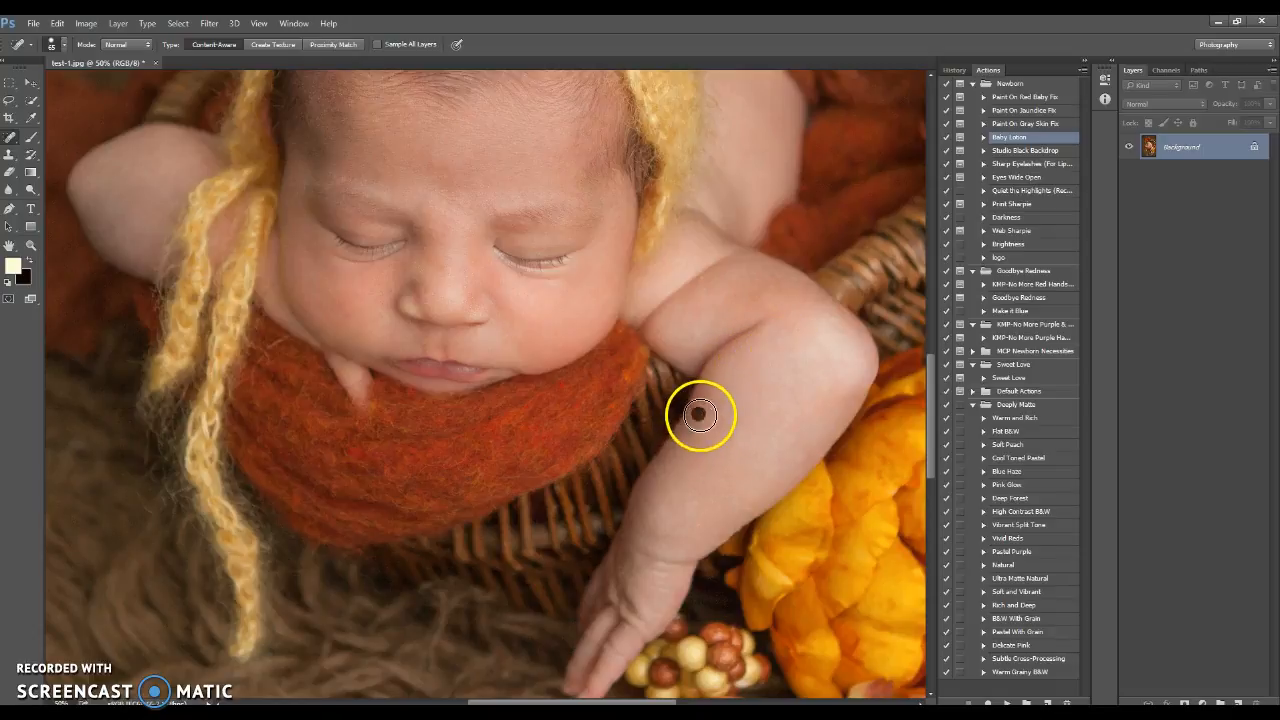
{"action": "left_click", "coordinate": [736, 457]}
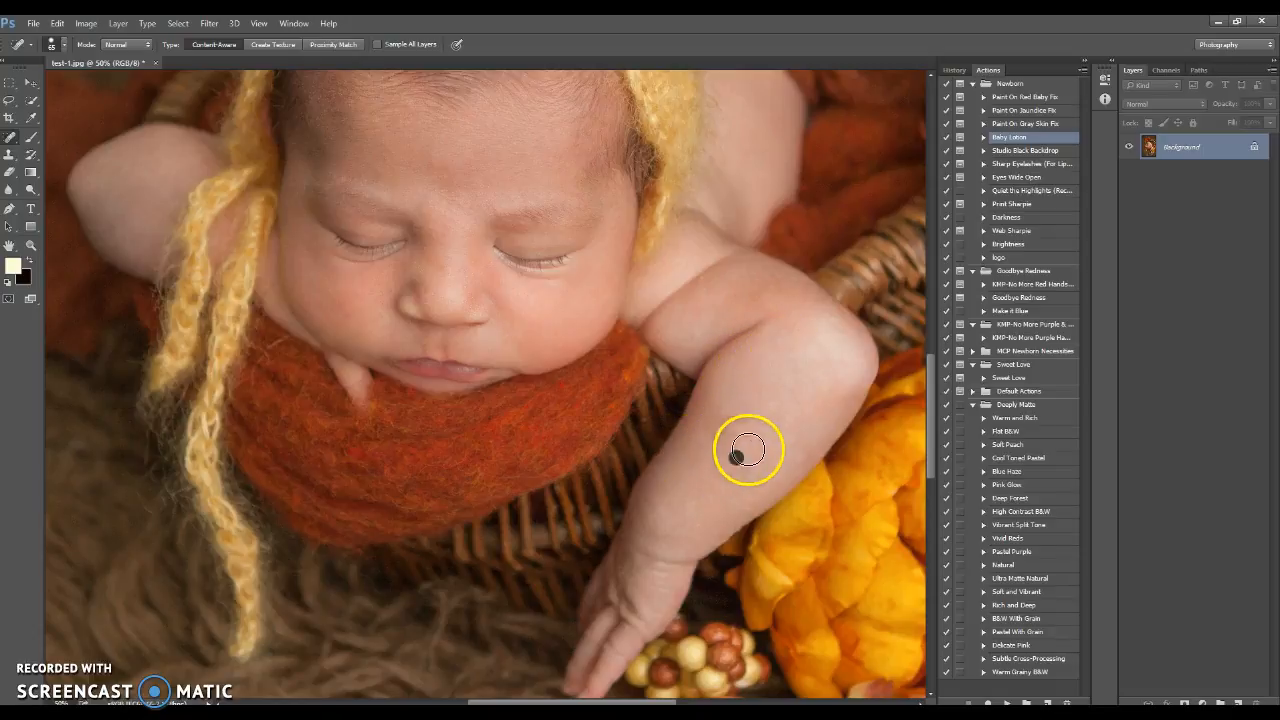
Heal the remaining uneven spots on the cheek, the forehead and above the upper lip.
{"action": "left_click_drag", "start_coordinate": [930, 405], "coordinate": [930, 400]}
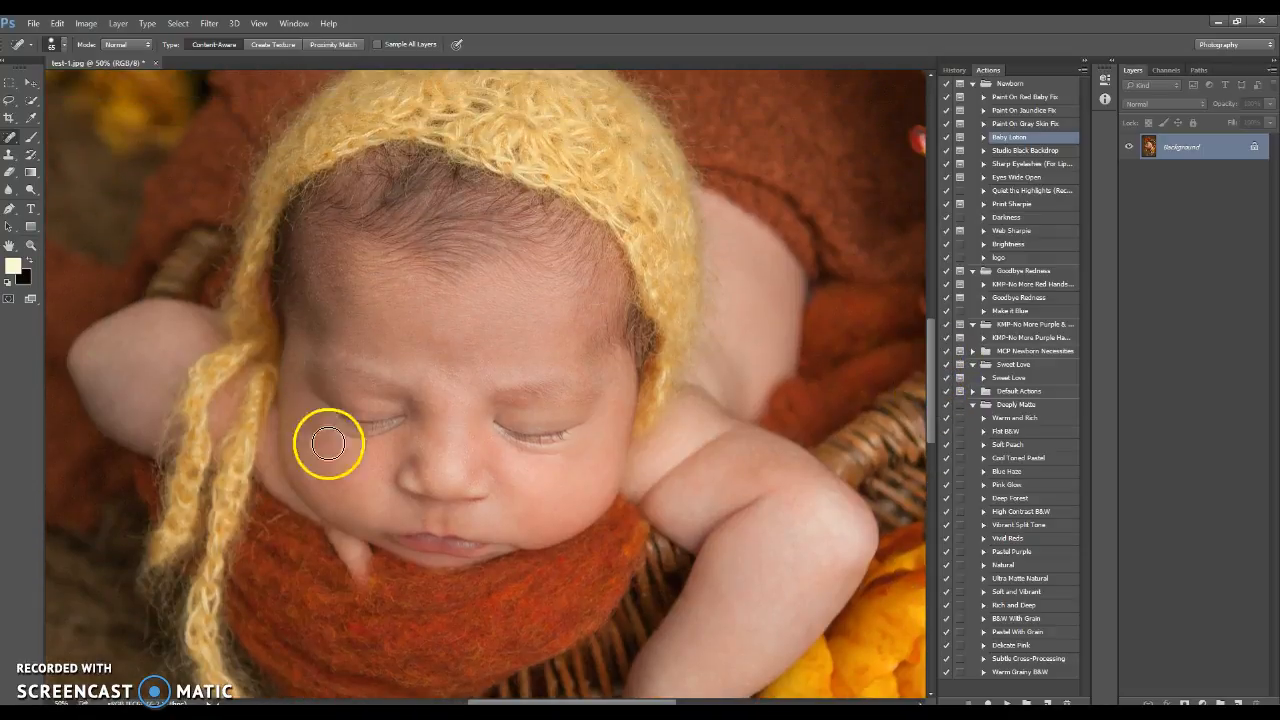
{"action": "mouse_move", "coordinate": [333, 481]}
{"action": "left_mouse_down"}
{"action": "mouse_move", "coordinate": [345, 502]}
{"action": "mouse_move", "coordinate": [338, 489]}
{"action": "left_mouse_up"}
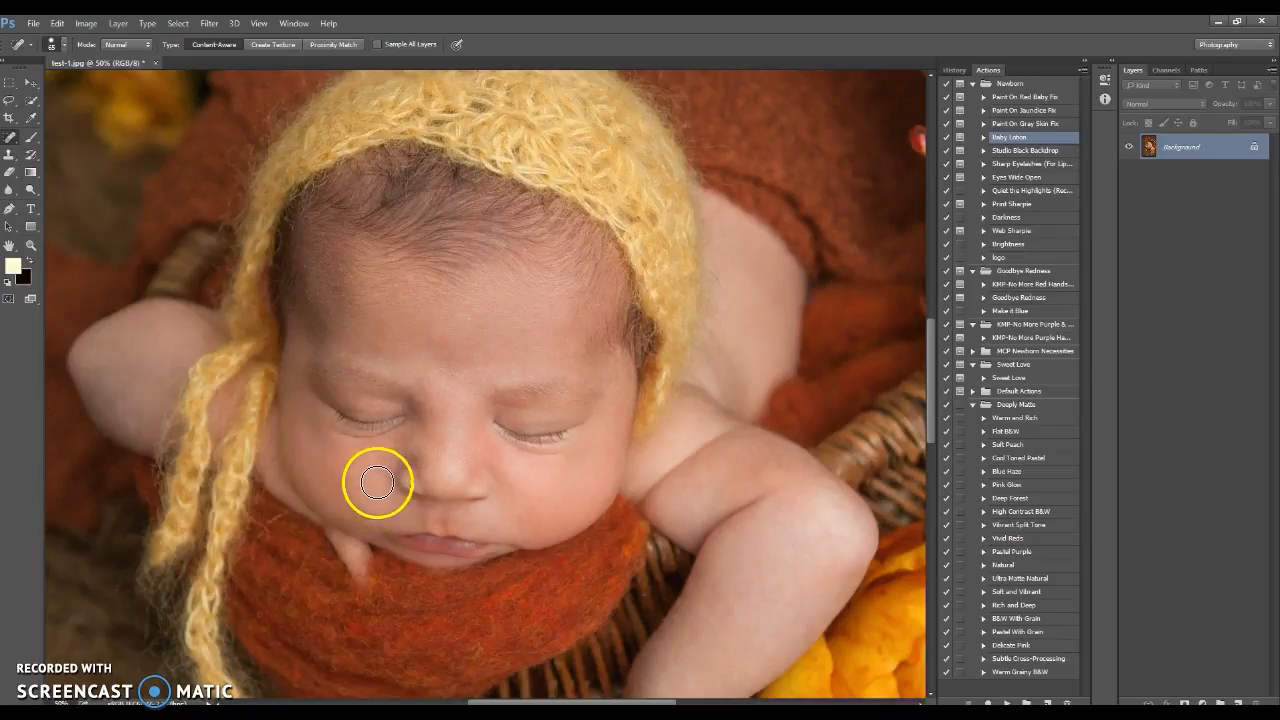
{"action": "left_click", "coordinate": [446, 347]}
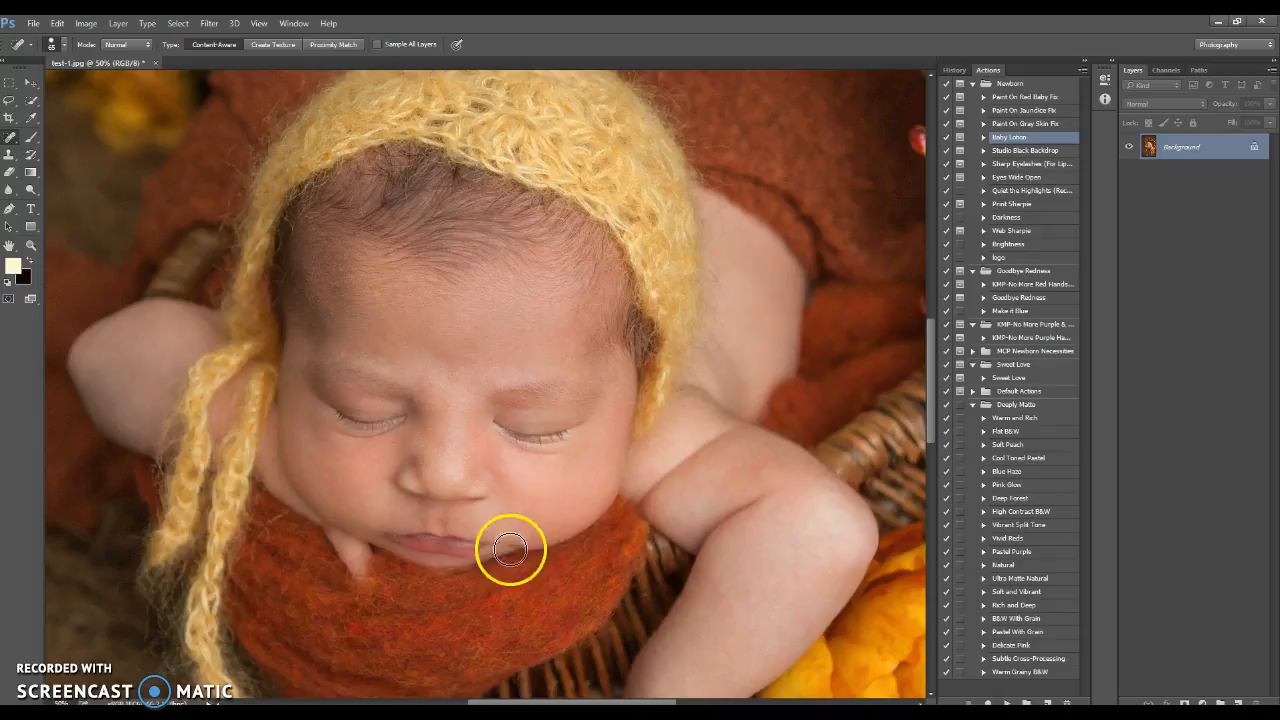
{"action": "left_click", "coordinate": [445, 521]}
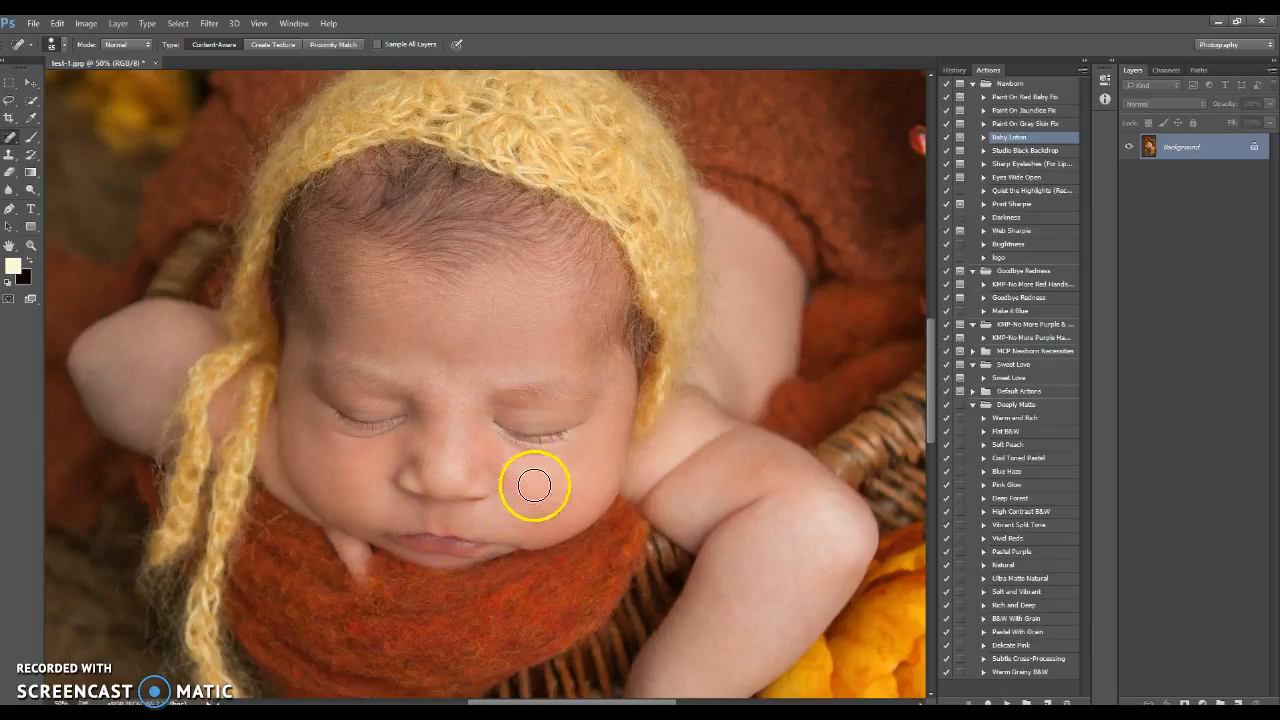
Undo the last Spot Healing Brush stroke through the edit history and return to the list of actions.
{"action": "left_click", "coordinate": [954, 70]}
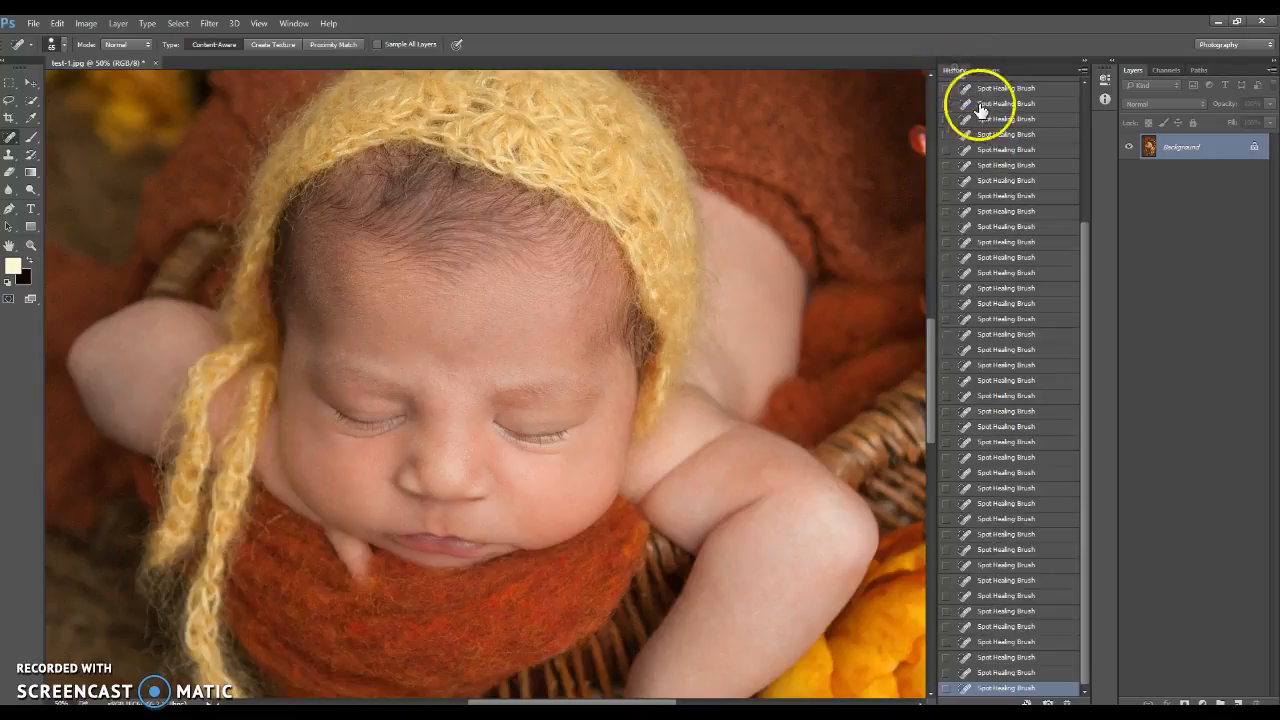
{"action": "left_click", "coordinate": [1003, 672]}
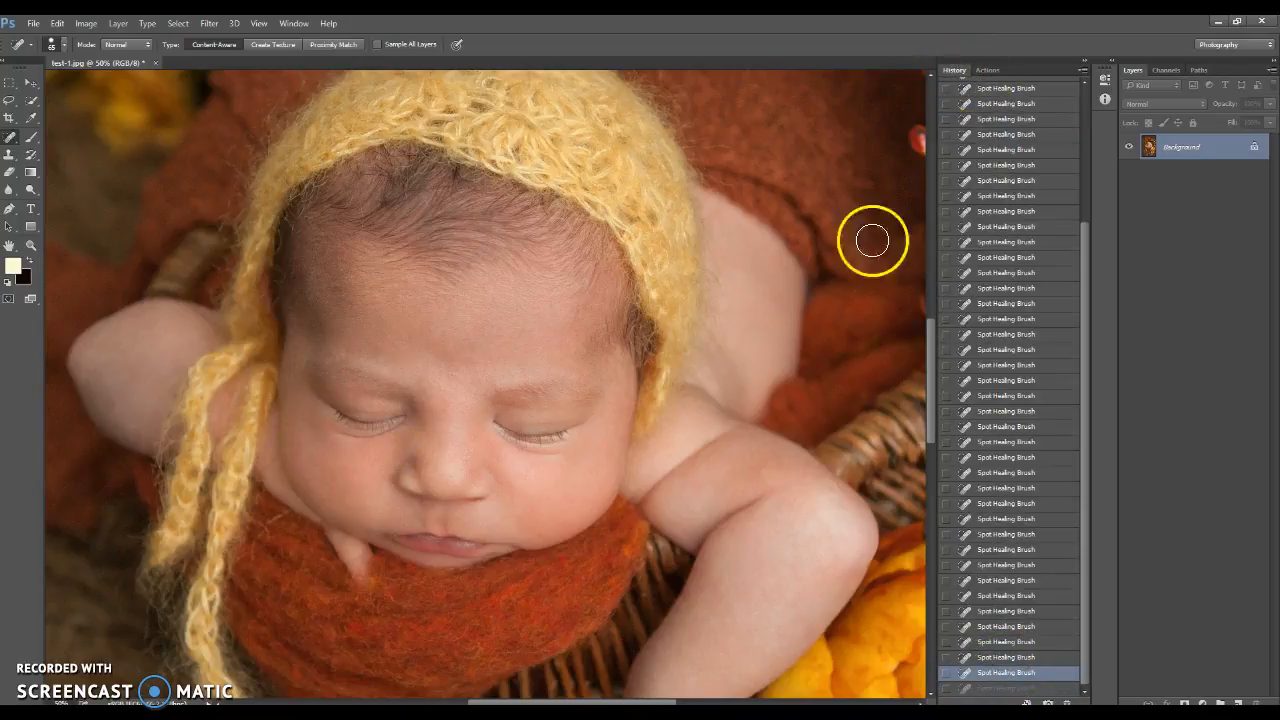
{"action": "left_click", "coordinate": [988, 70]}
Reduce the Spot Healing Brush to 25 px and heal the small spots between the nose and the upper lip.
{"action": "right_click", "coordinate": [489, 452]}
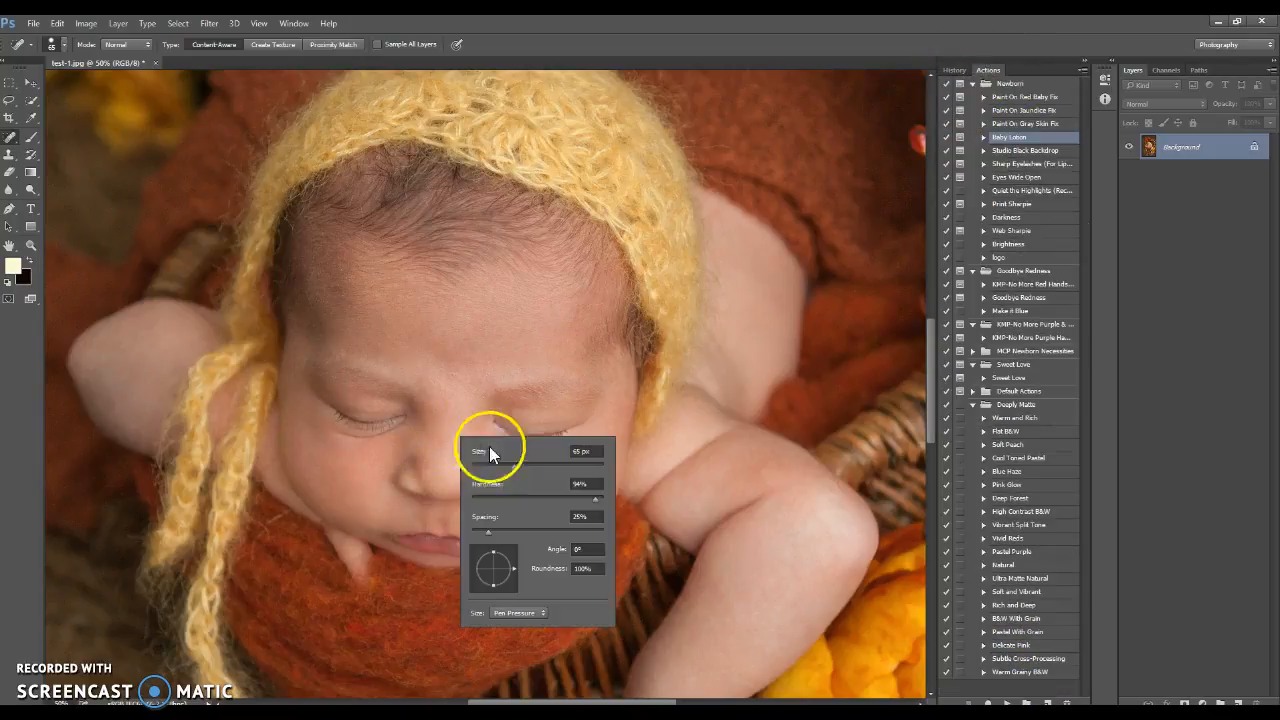
{"action": "left_click", "coordinate": [489, 467]}
{"action": "left_click", "coordinate": [31, 246]}
{"action": "left_click_drag", "start_coordinate": [455, 525], "coordinate": [446, 531]}
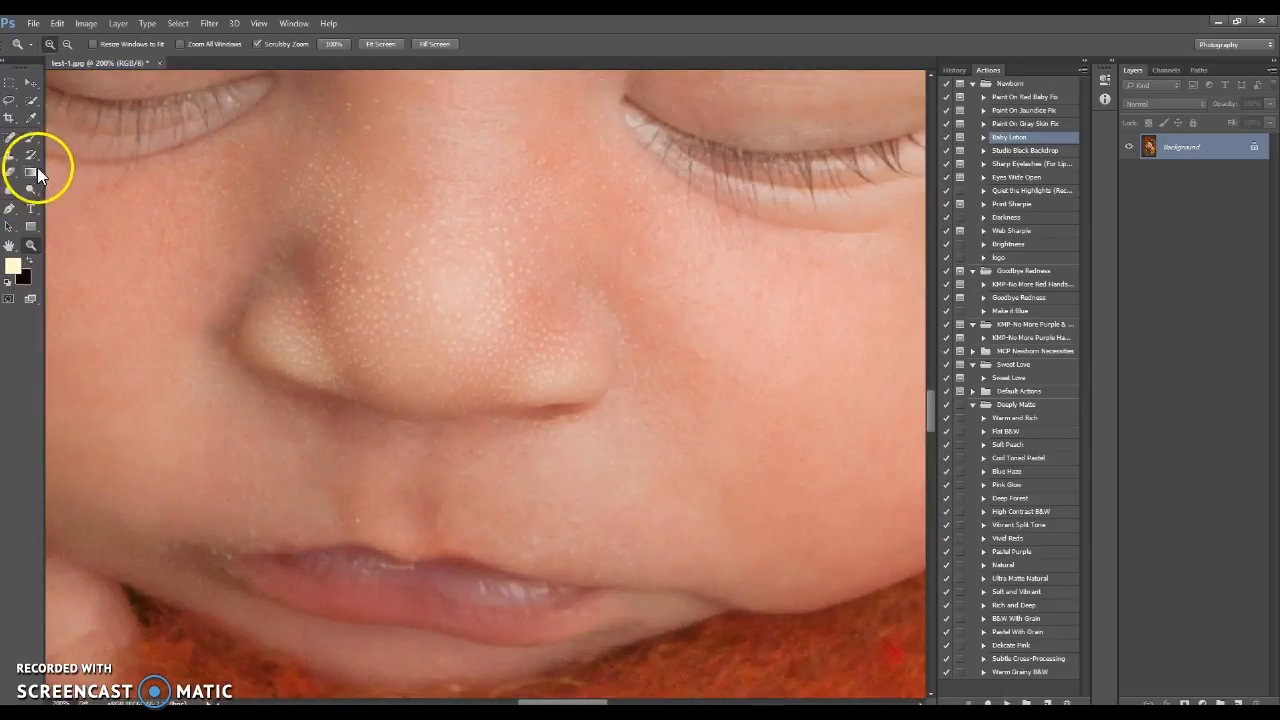
{"action": "left_click", "coordinate": [10, 138]}
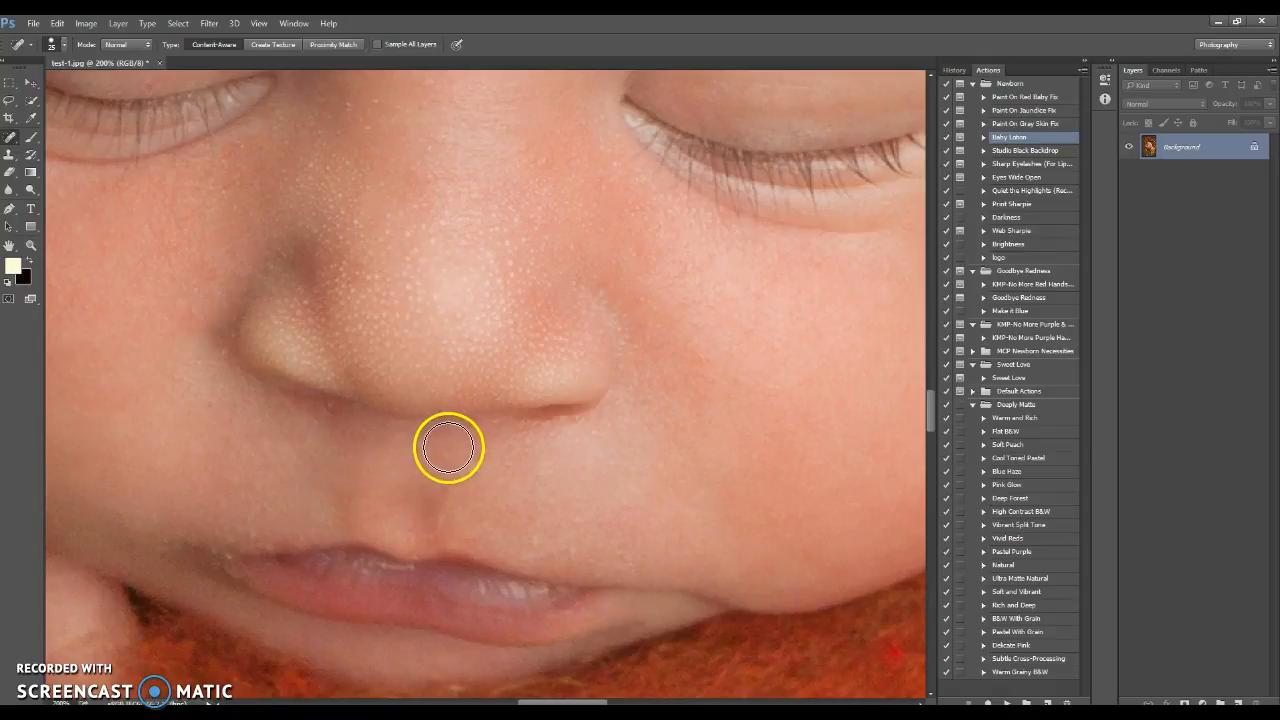
Examine the whole portrait, plus the raised elbow and face up close, for leftover skin spots.
{"action": "left_click", "coordinate": [31, 246]}
{"action": "right_click", "coordinate": [275, 231]}
{"action": "left_click", "coordinate": [379, 258]}
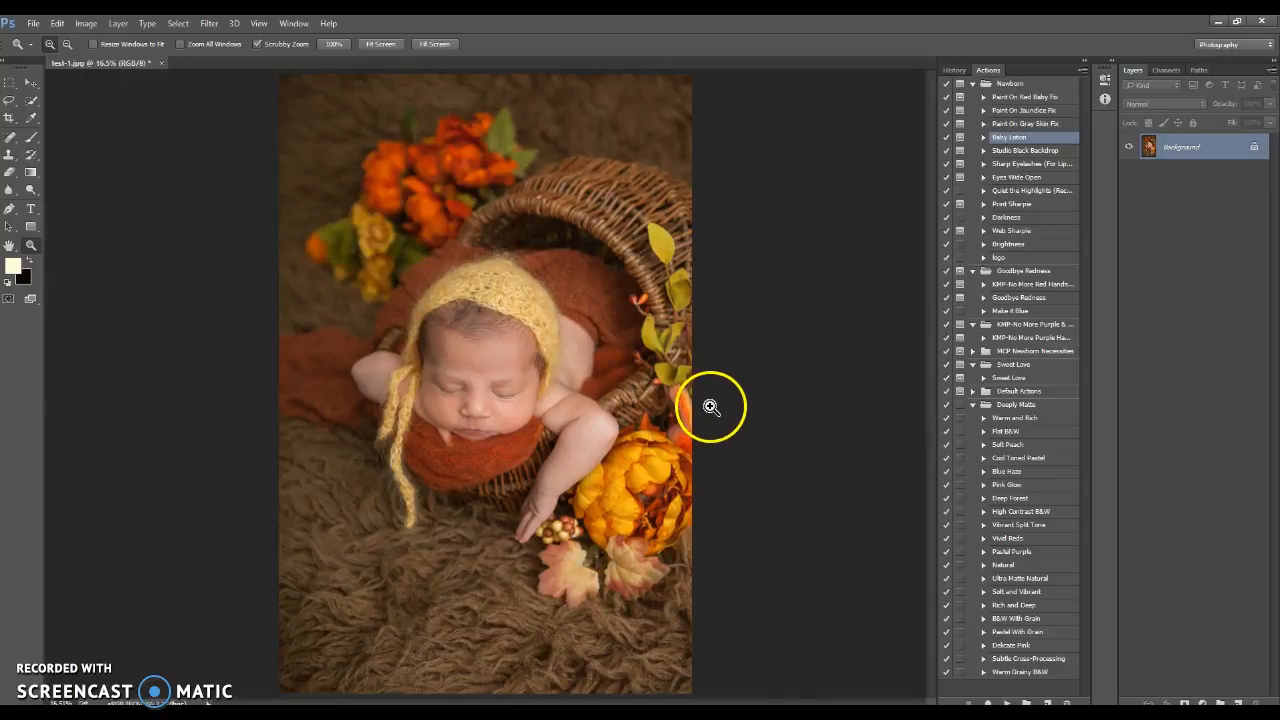
{"action": "left_click_drag", "start_coordinate": [360, 374], "coordinate": [385, 371]}
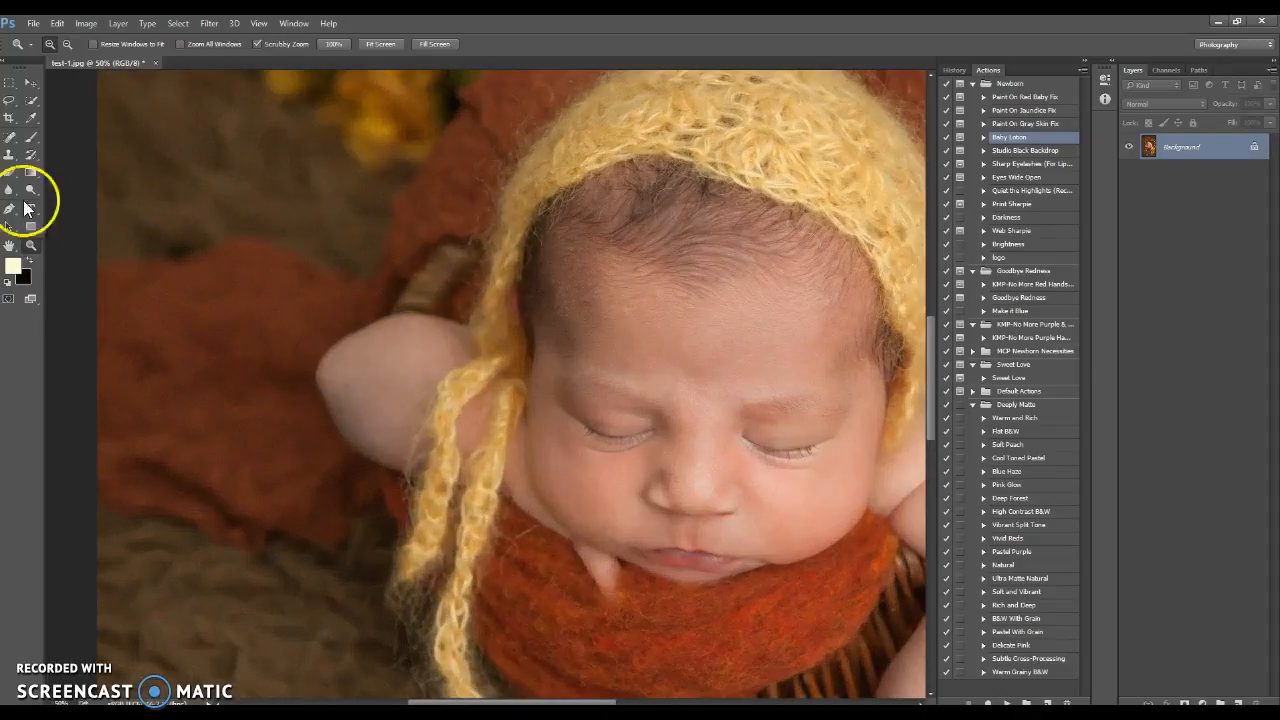
{"action": "left_click", "coordinate": [10, 137]}
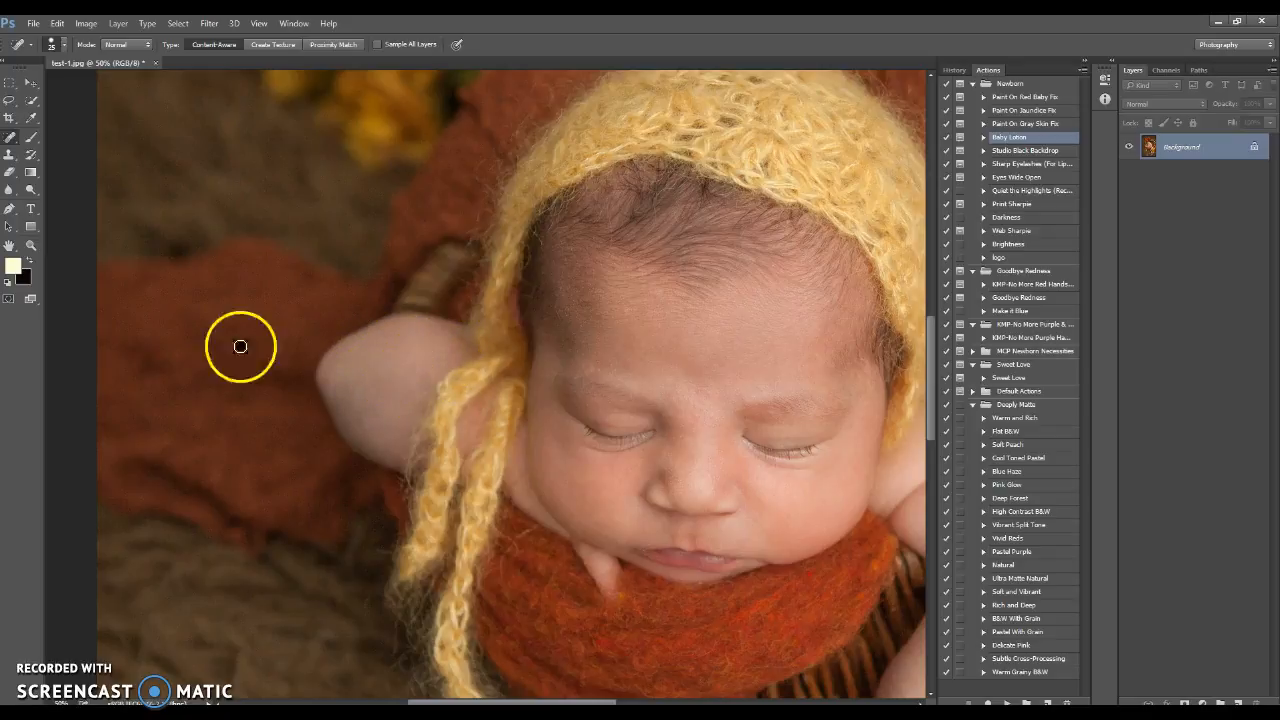
{"action": "left_click", "coordinate": [31, 246]}
{"action": "right_click", "coordinate": [440, 353]}
{"action": "left_click", "coordinate": [508, 366]}
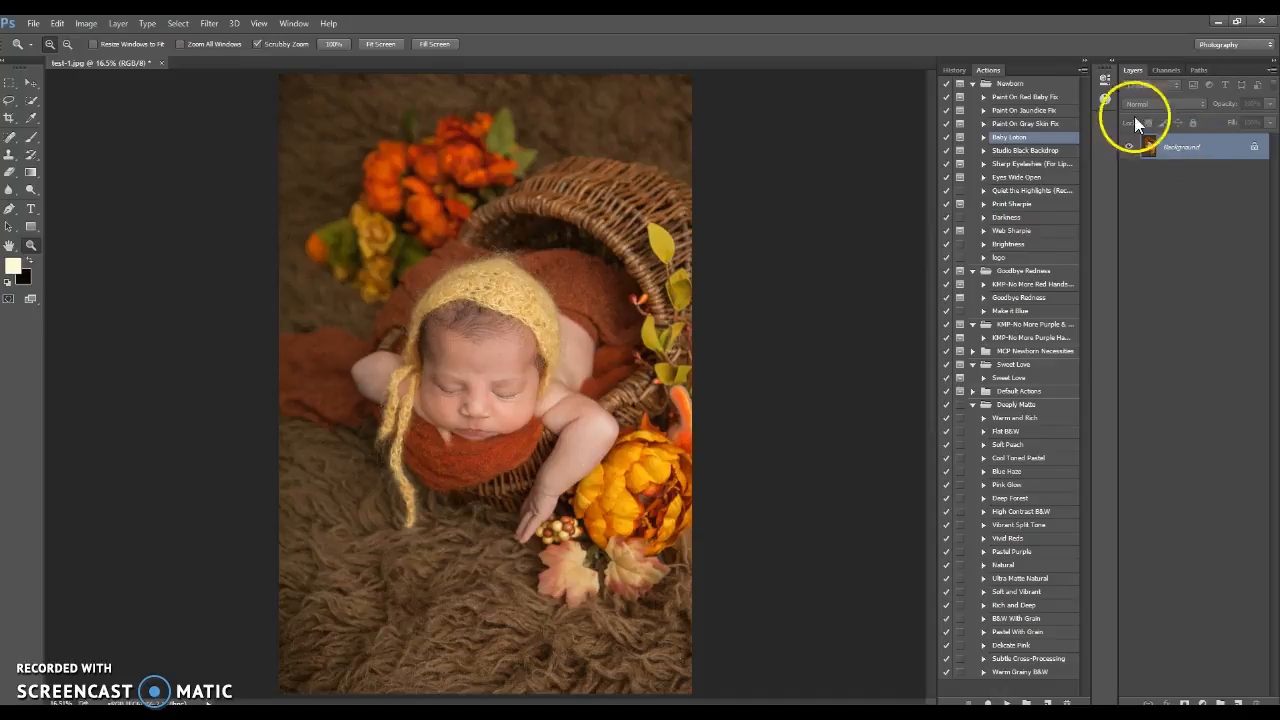
Run the Goodbye Redness action on the flattened portrait and accept its Hue/Saturation adjustment.
{"action": "left_click", "coordinate": [1021, 97]}
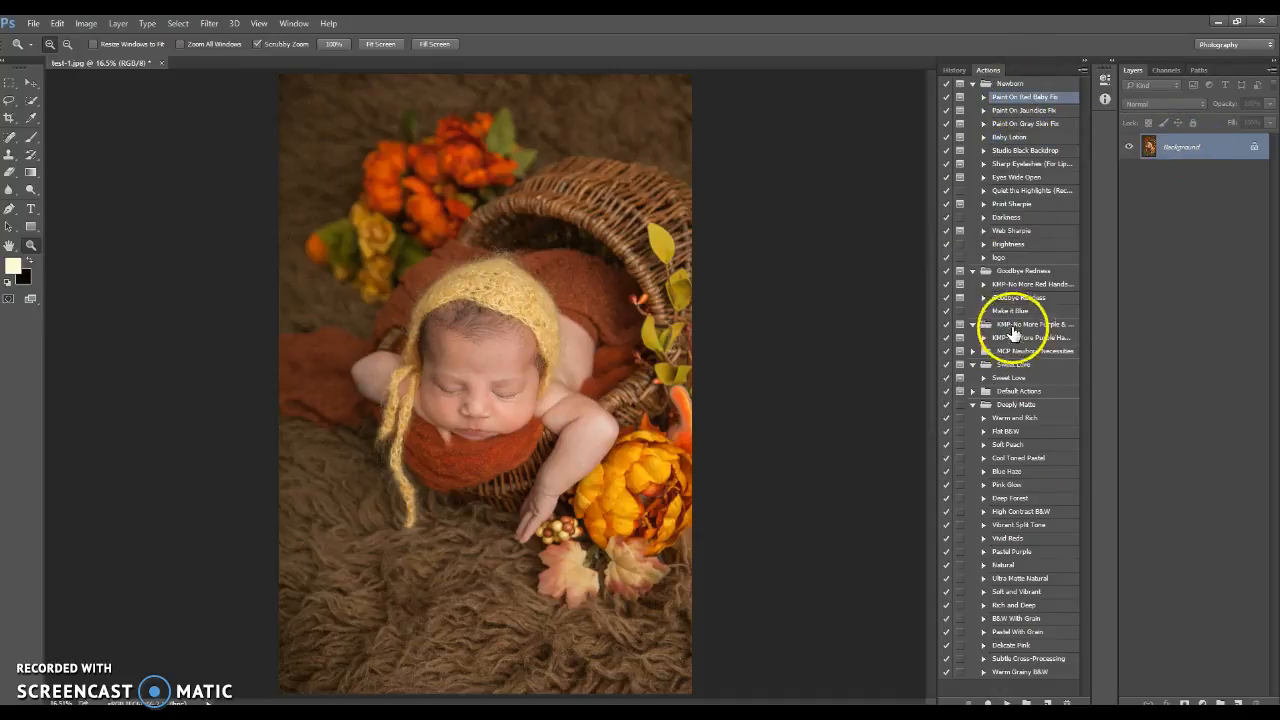
{"action": "left_click", "coordinate": [1010, 297]}
{"action": "left_click", "coordinate": [1008, 701]}
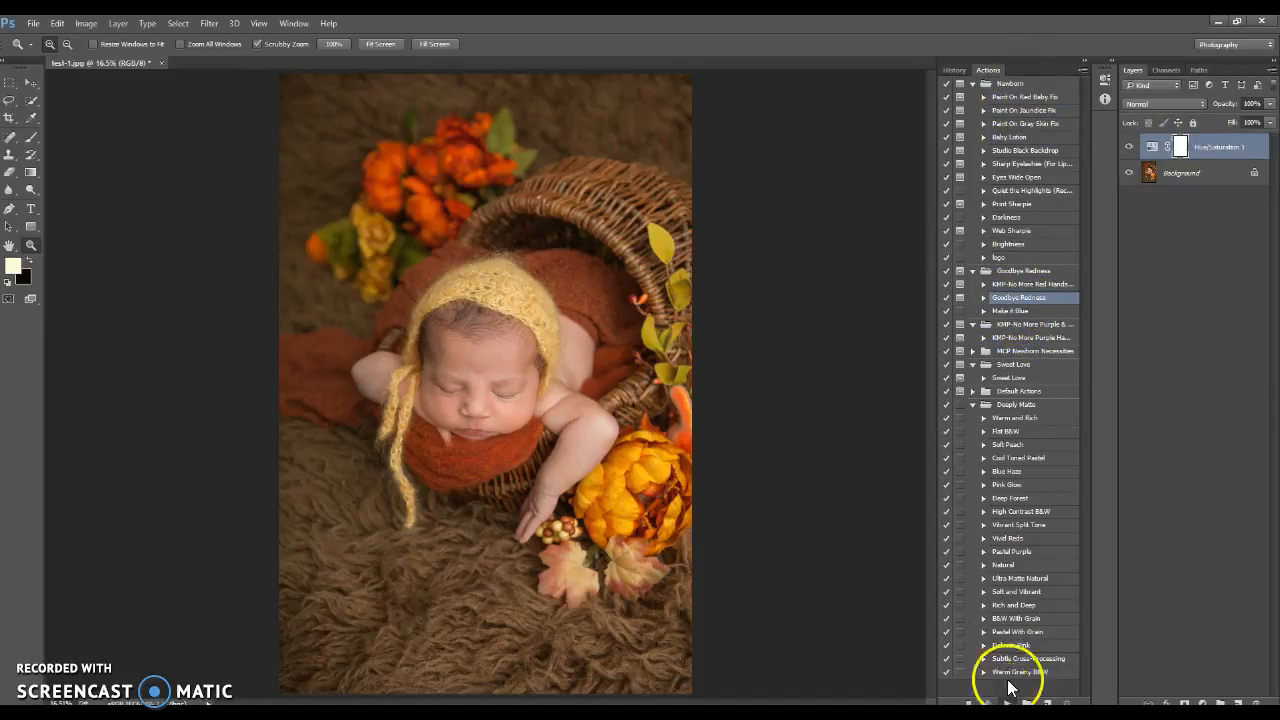
{"action": "left_click", "coordinate": [583, 299]}
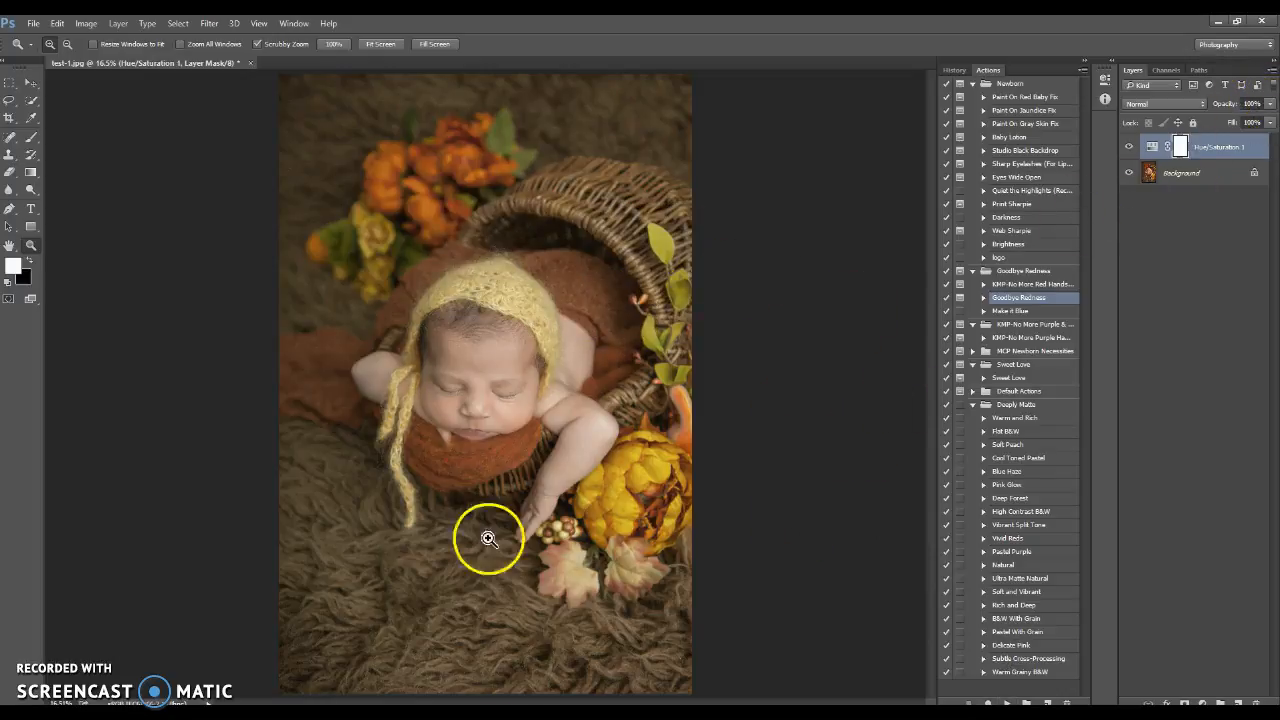
Lower the opacity of the Hue/Saturation layer to a faint level and flatten the image.
{"action": "left_click", "coordinate": [1270, 106]}
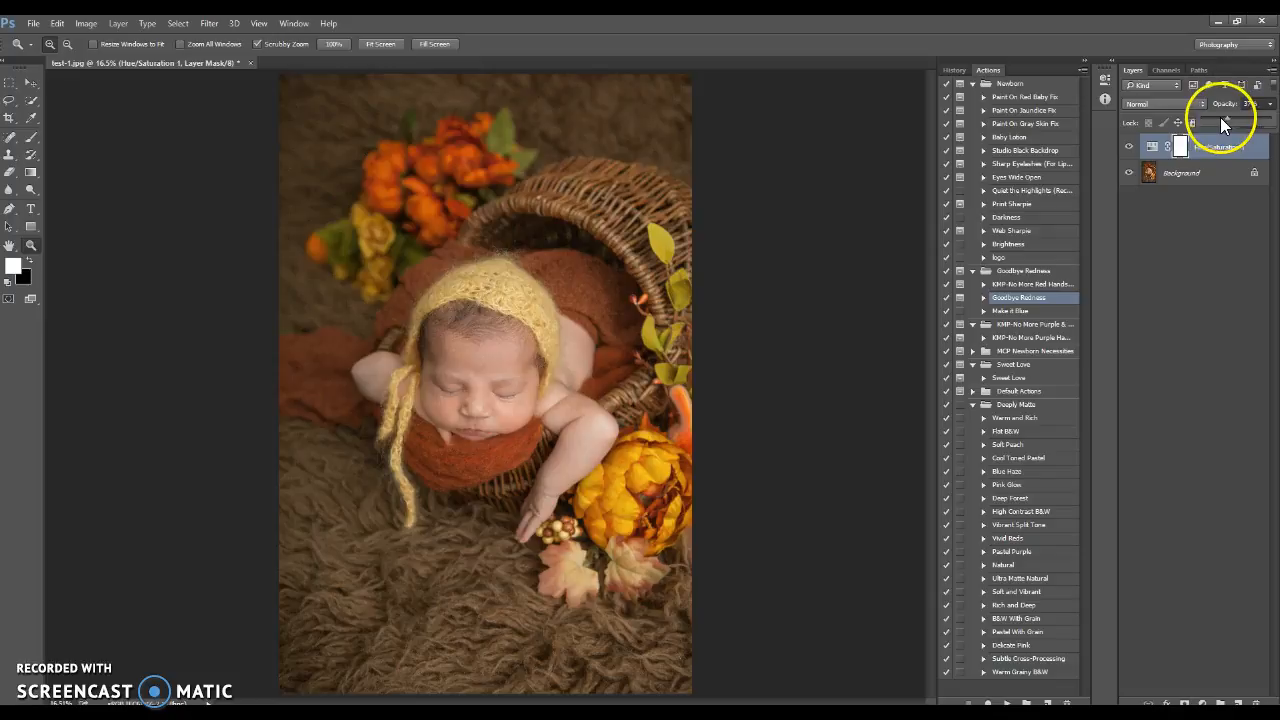
{"action": "left_click_drag", "start_coordinate": [1208, 117], "coordinate": [1205, 117]}
{"action": "right_click", "coordinate": [1190, 172]}
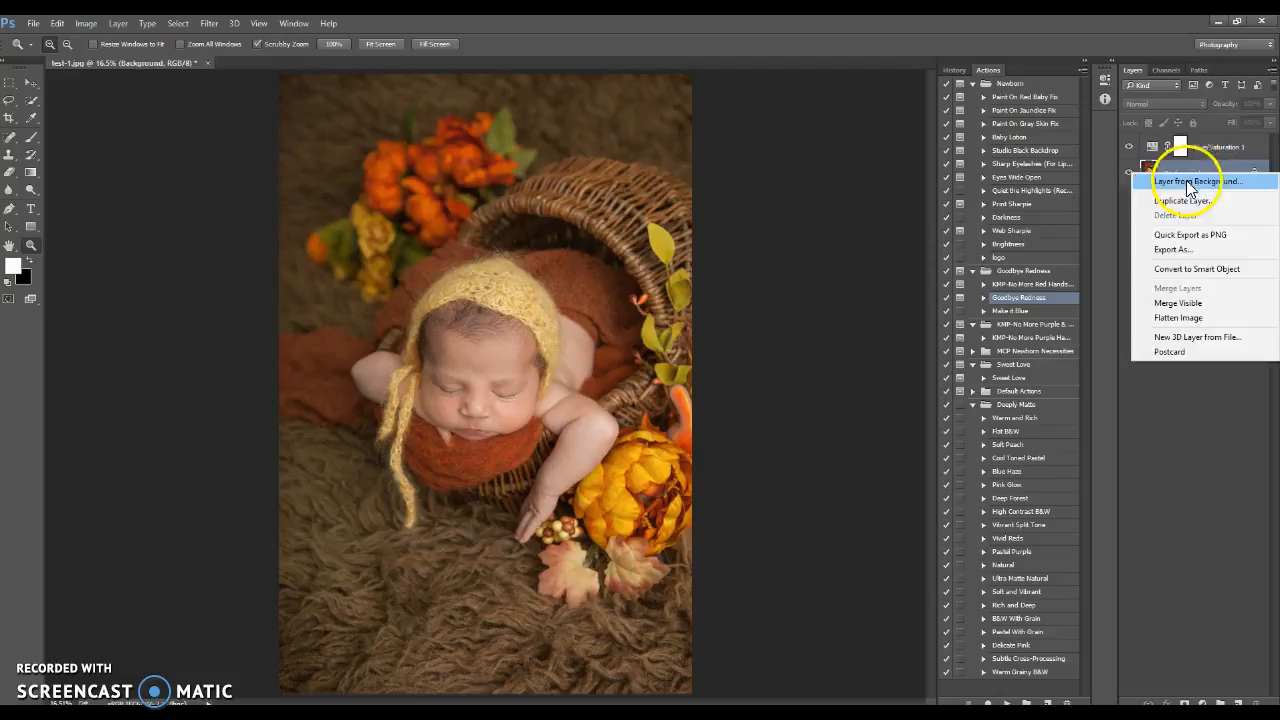
{"action": "left_click", "coordinate": [1178, 318]}
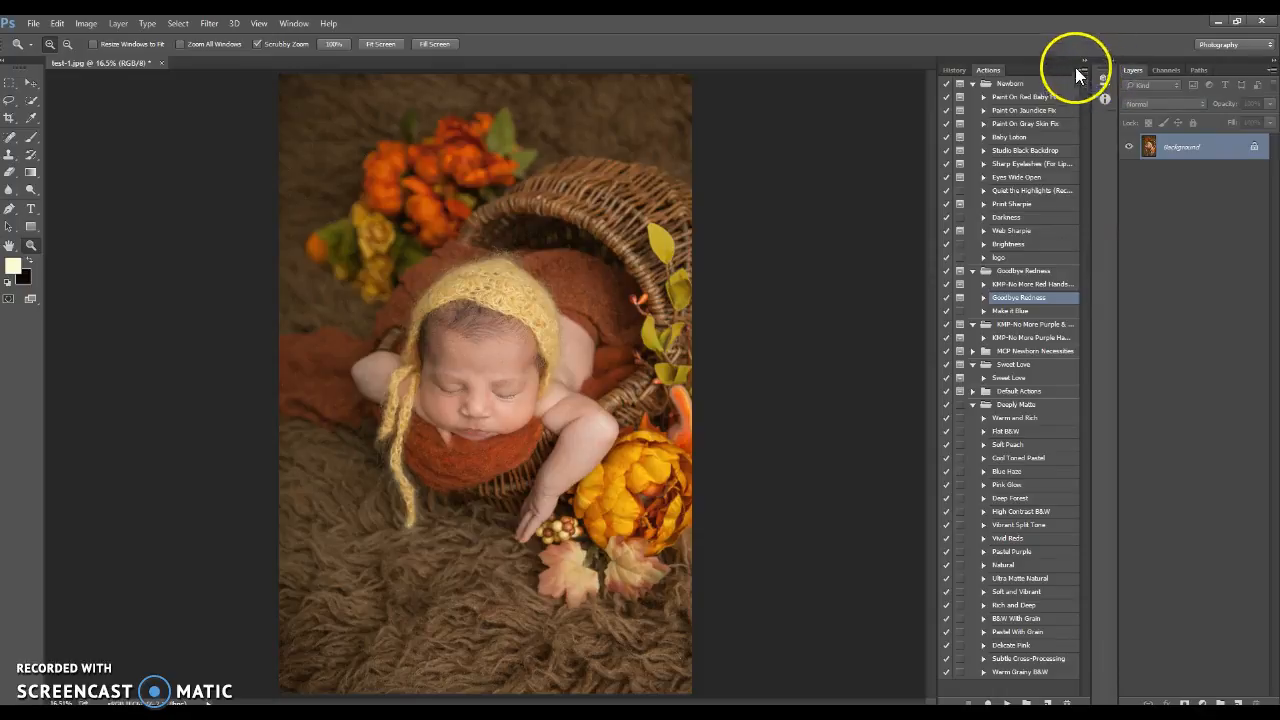
Open the edit history to review the earlier states of the portrait.
{"action": "left_click", "coordinate": [953, 71]}
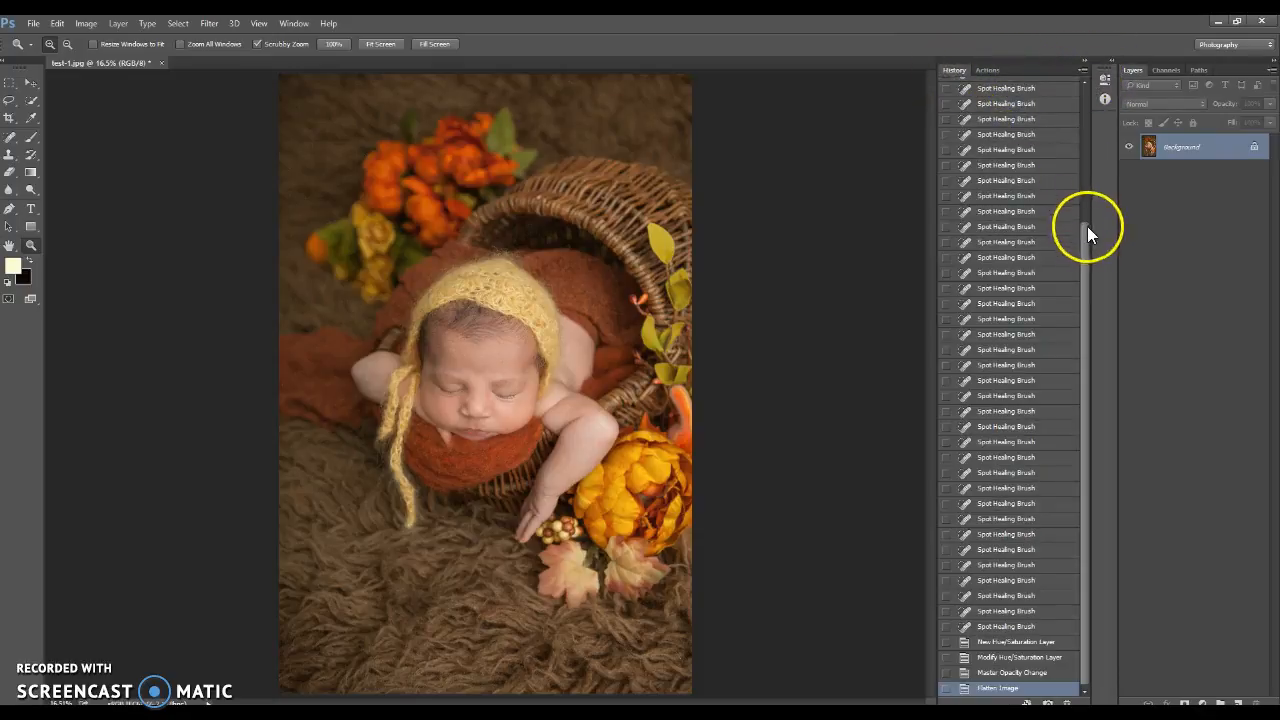